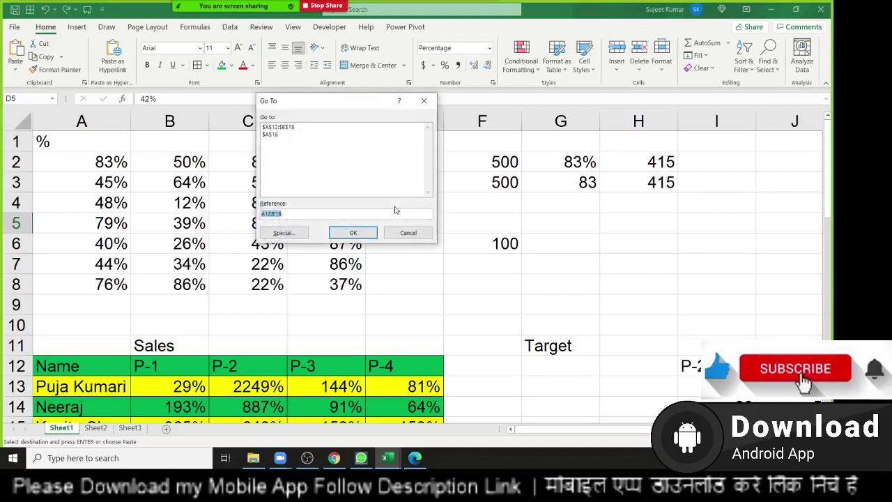
Step: Close the Go To box, select the percentage block A2:D8, then cell B5
key(Escape)
drag(113, 164, 328, 285)
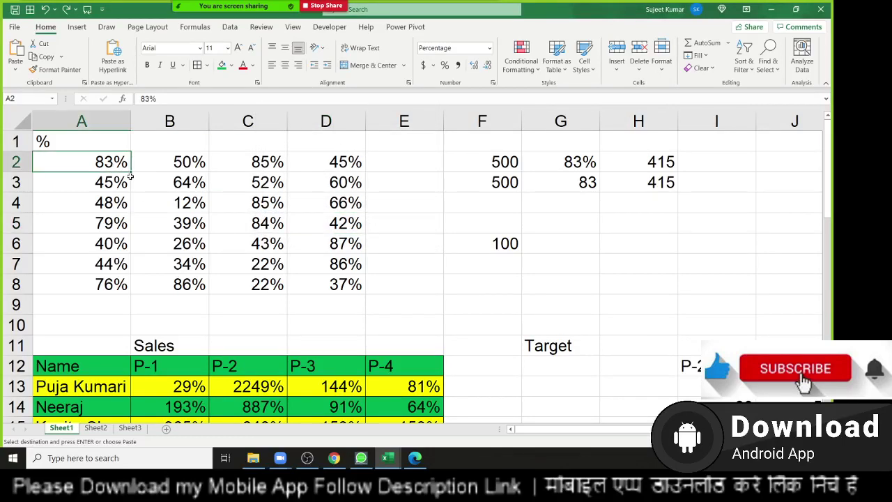
scroll(328, 315, down, 3)
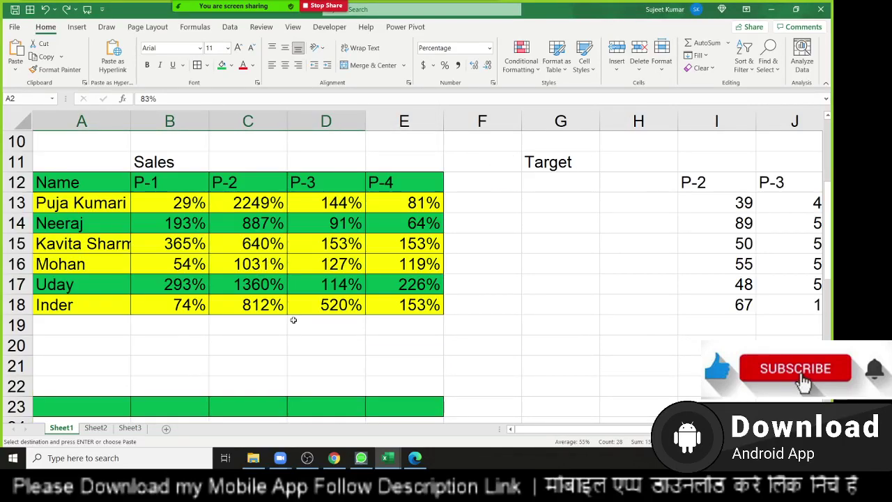
scroll(168, 232, down, 2)
scroll(168, 232, up, 5)
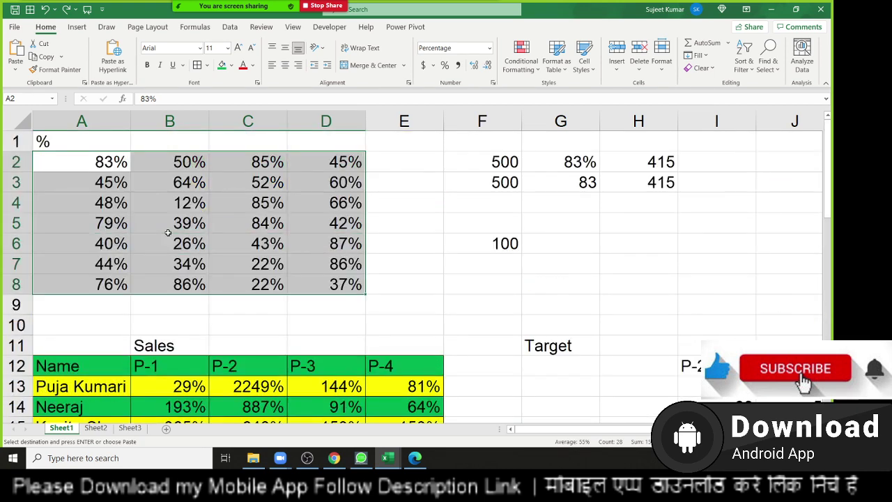
scroll(171, 234, down, 3)
scroll(175, 235, up, 1)
scroll(175, 235, up, 3)
click(200, 230)
scroll(229, 244, down, 1)
scroll(229, 245, up, 1)
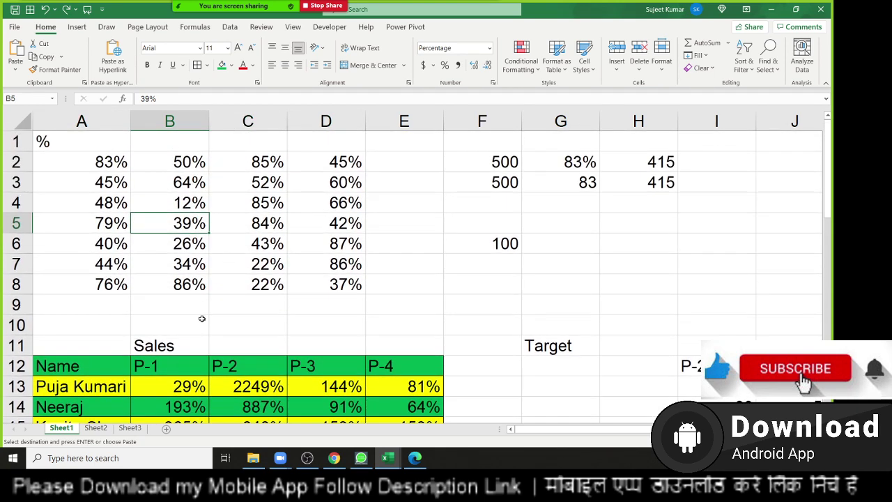
Step: Start Protect Sheet on Sheet1, enter a password and retype it to confirm
right_click(68, 431)
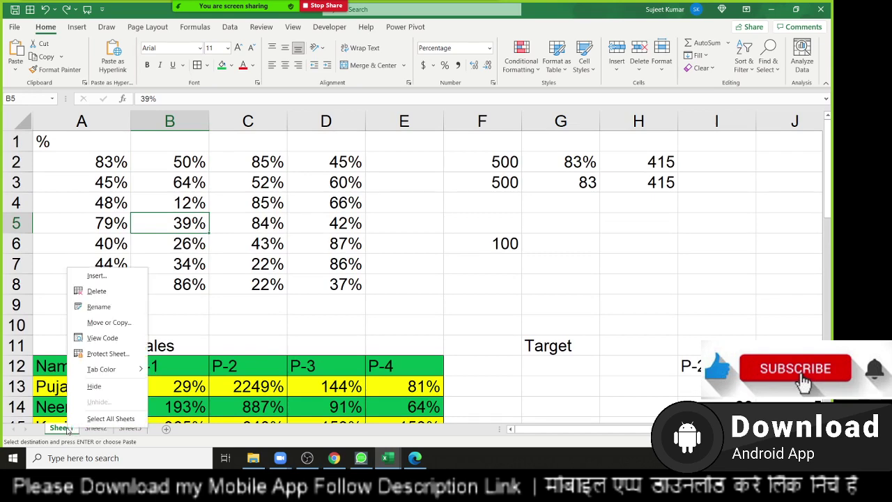
click(102, 356)
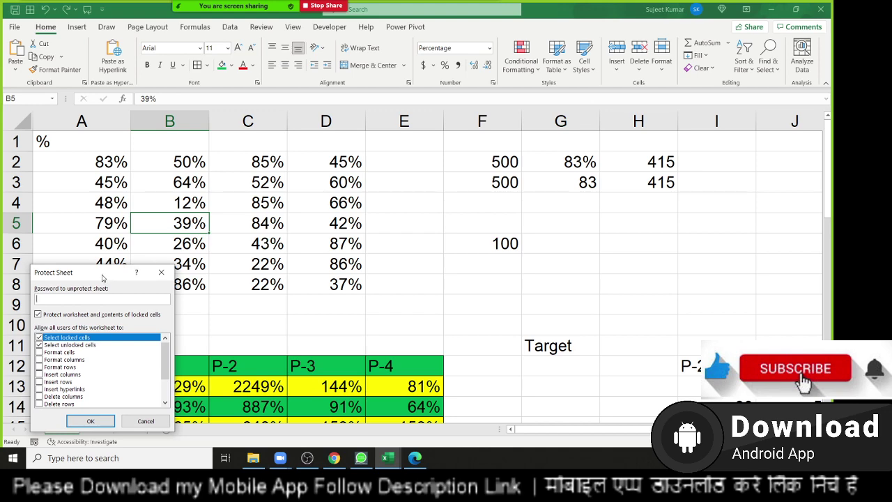
drag(106, 277, 390, 196)
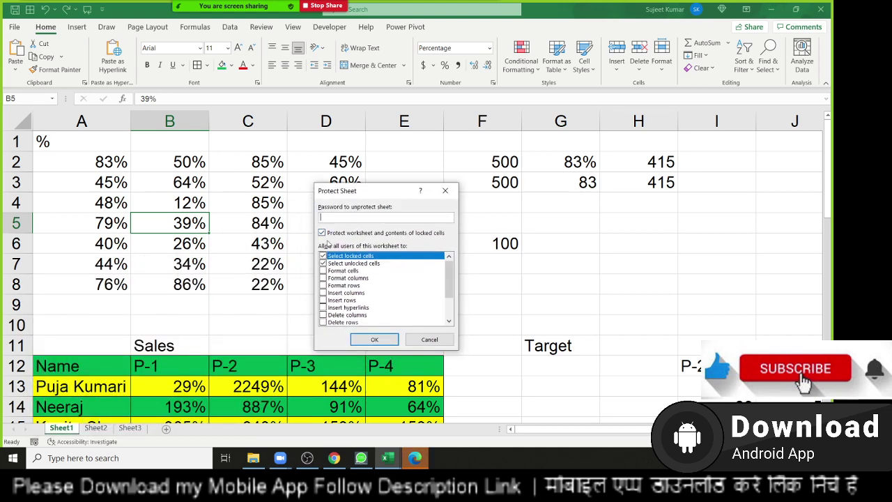
key(Return)
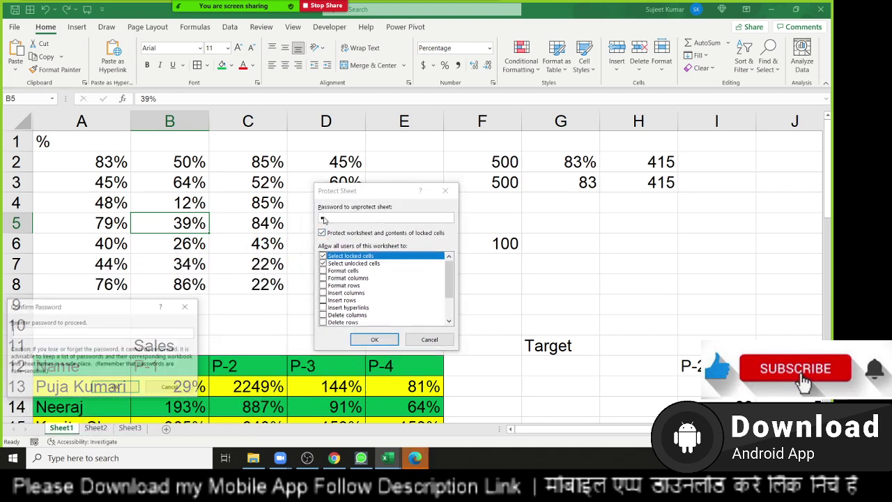
text(1)
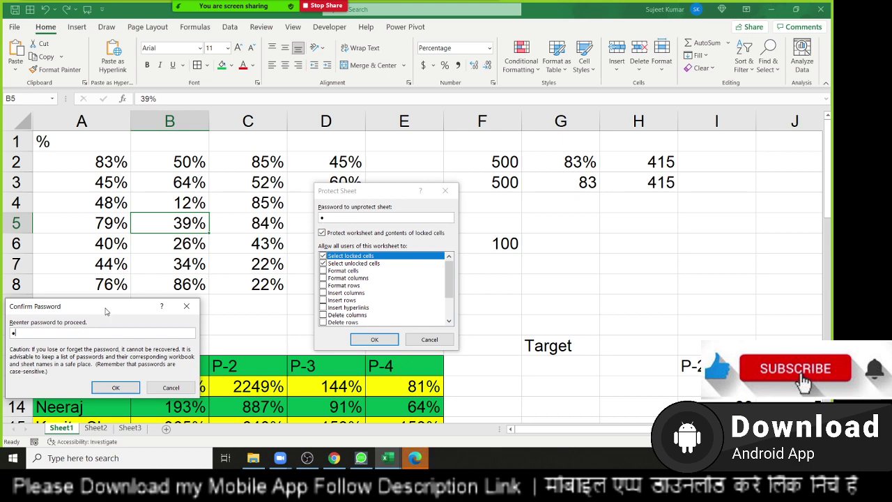
drag(105, 312, 324, 238)
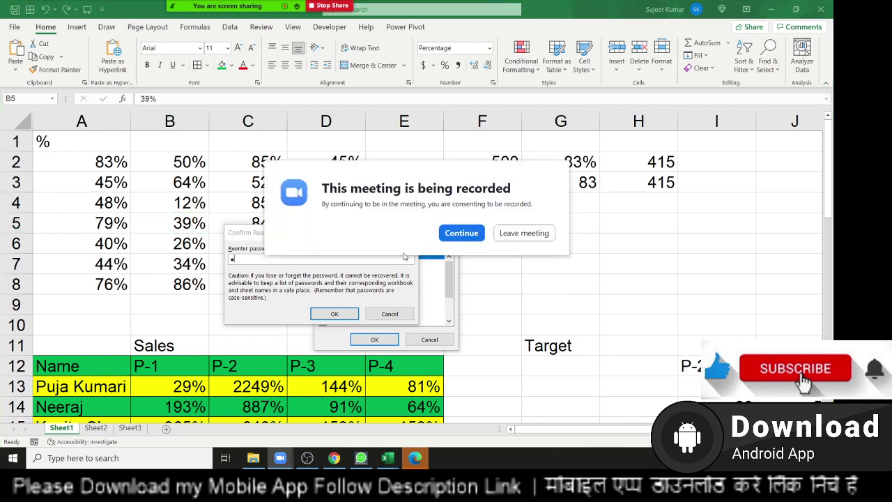
Step: Confirm the protection password and verify cell C6 now refuses edits
click(464, 233)
click(350, 313)
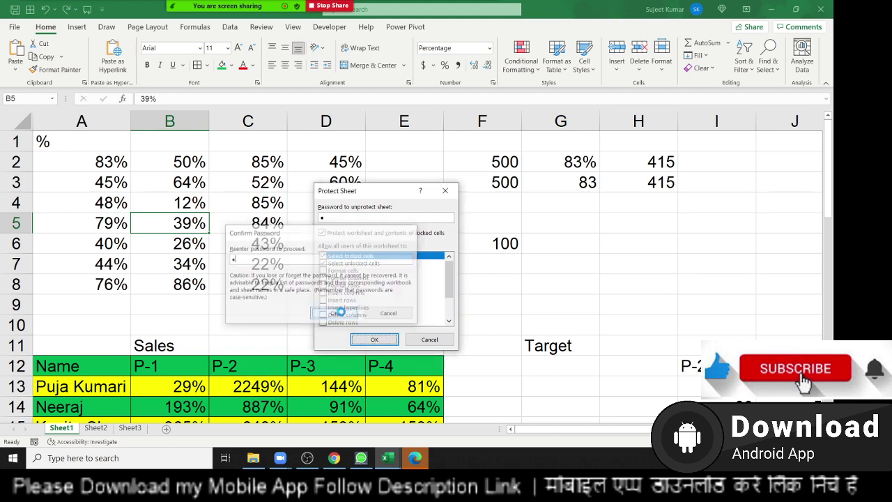
click(80, 207)
double_click(277, 239)
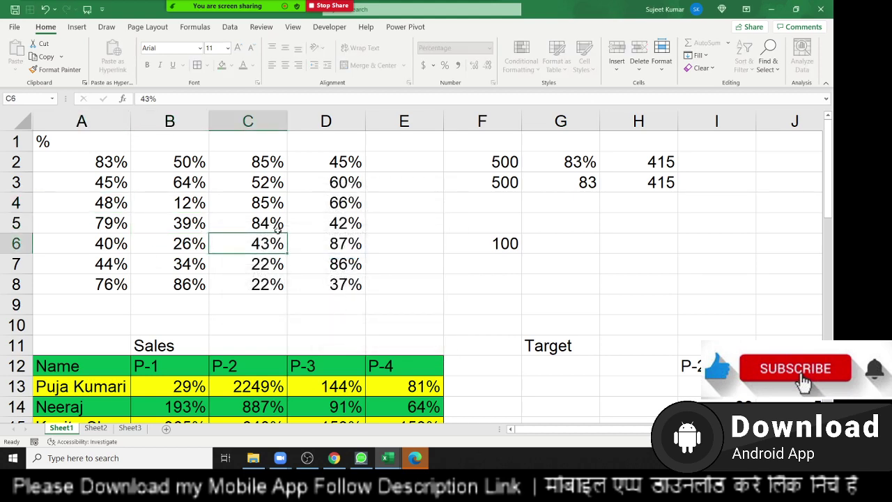
key(Return)
double_click(277, 238)
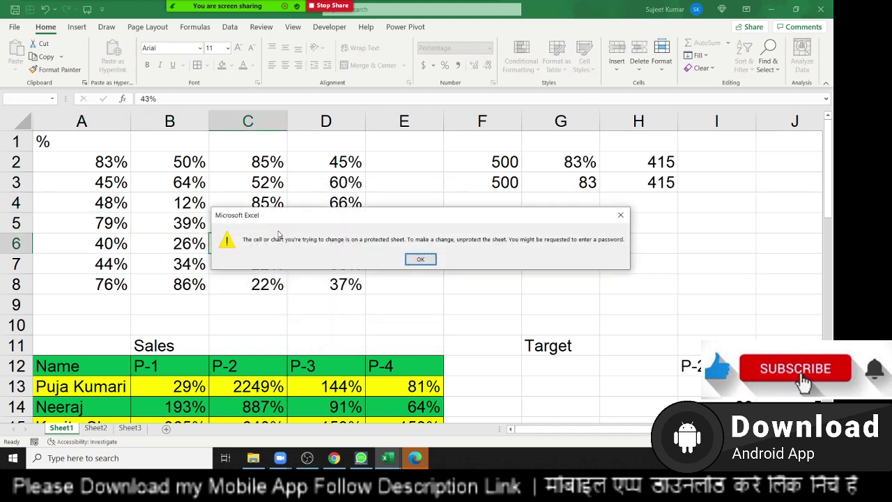
key(Return)
Step: Verify B13 is also locked, then select B17 and the block A2:D8
click(199, 387)
double_click(200, 387)
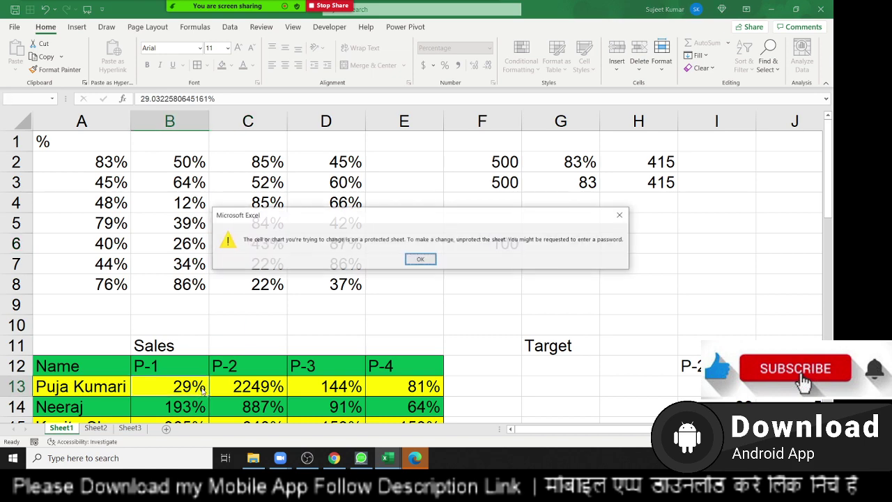
key(Return)
scroll(208, 370, down, 3)
click(201, 294)
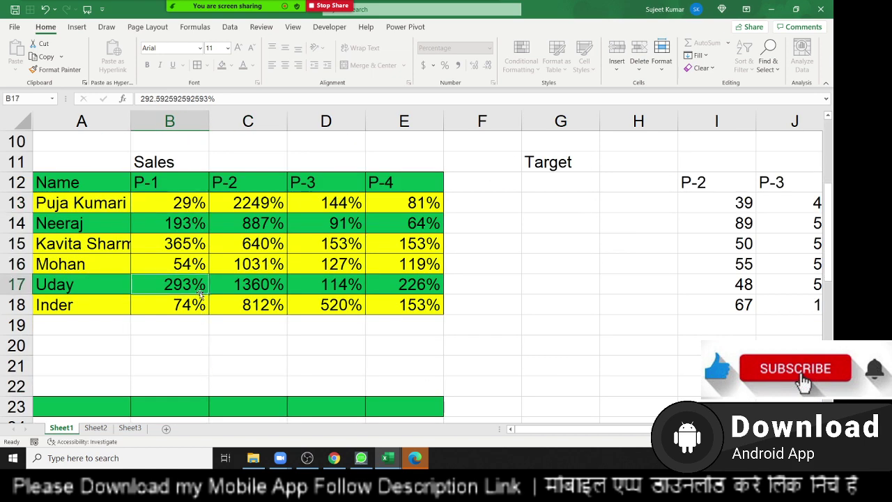
scroll(259, 300, up, 3)
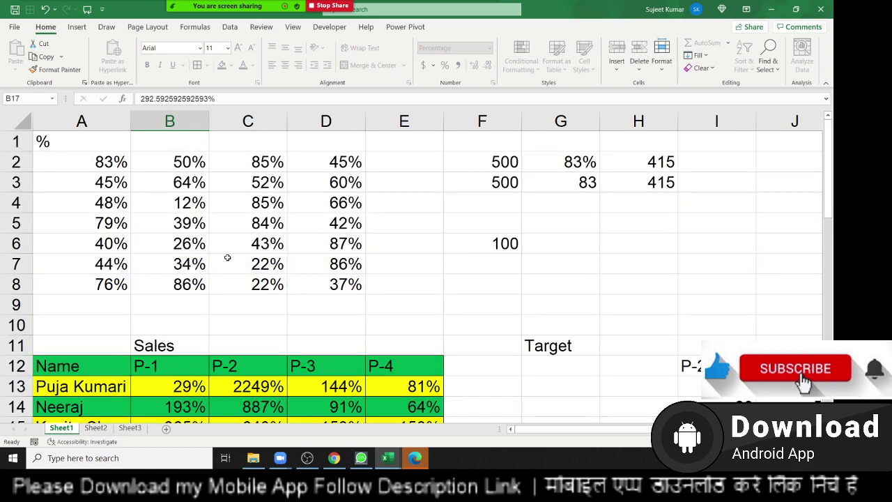
drag(103, 160, 315, 278)
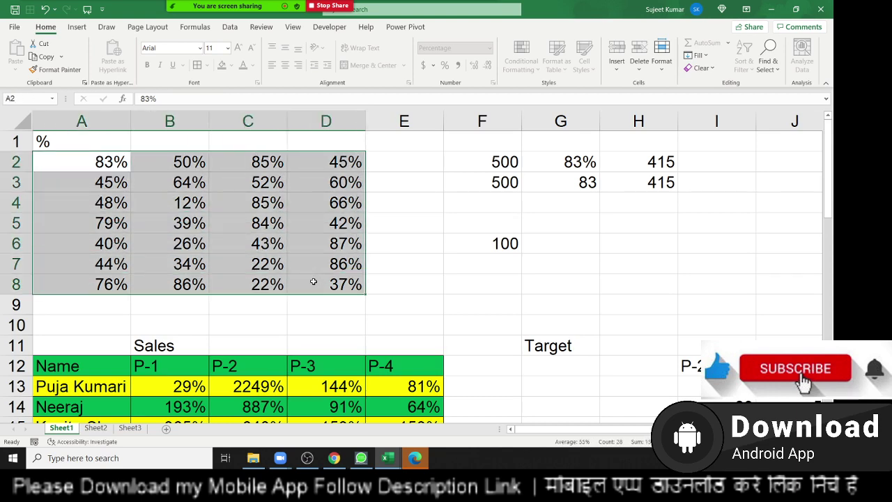
key(ctrl+c)
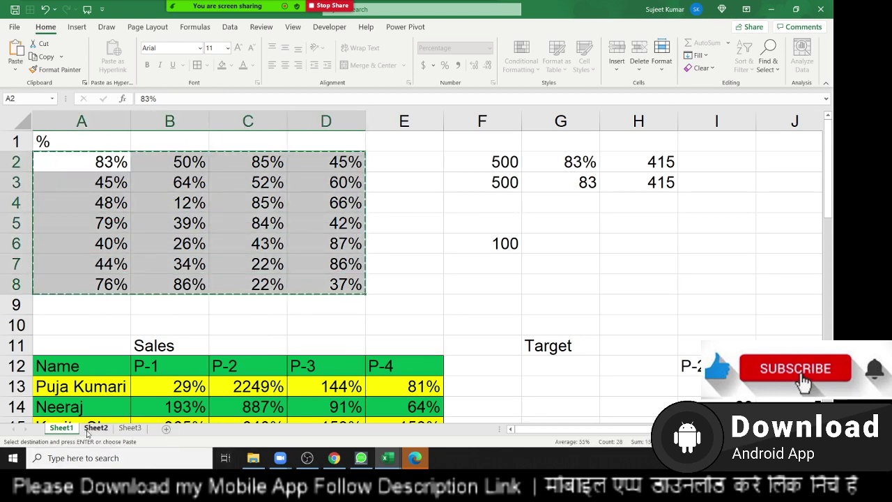
click(97, 428)
click(133, 428)
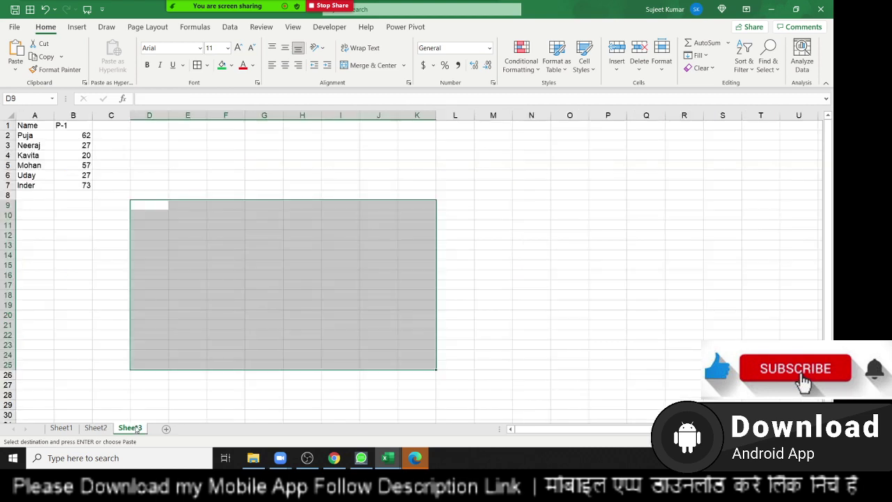
key(ctrl+v)
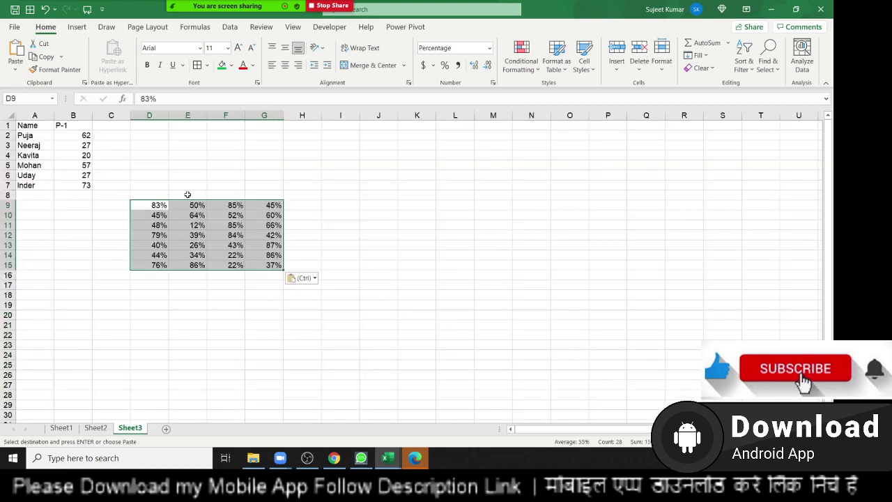
key(ctrl+z)
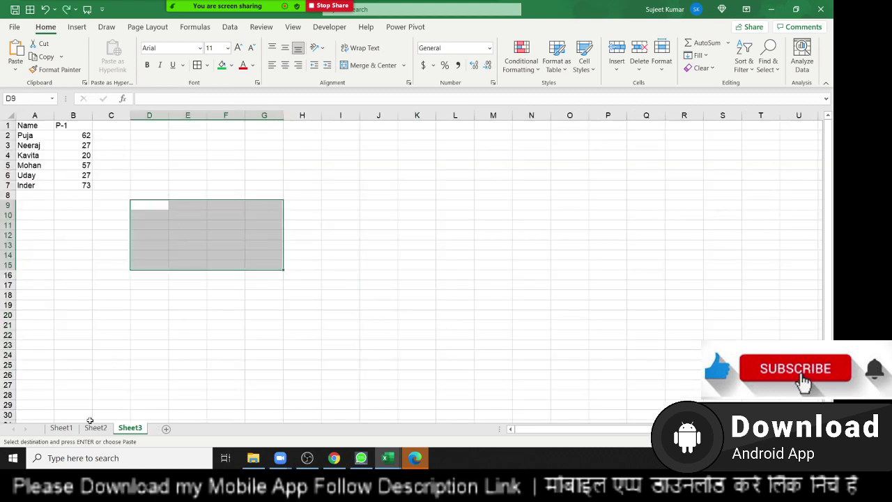
click(61, 428)
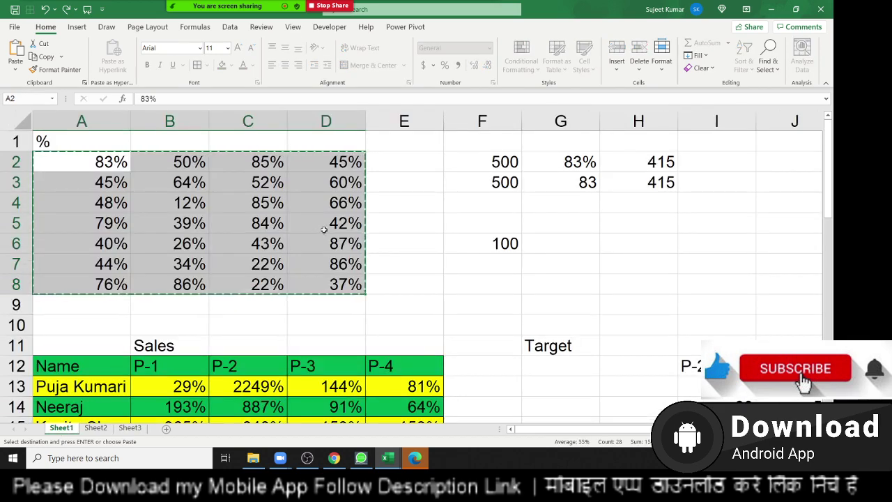
key(Escape)
scroll(328, 241, down, 1)
click(285, 295)
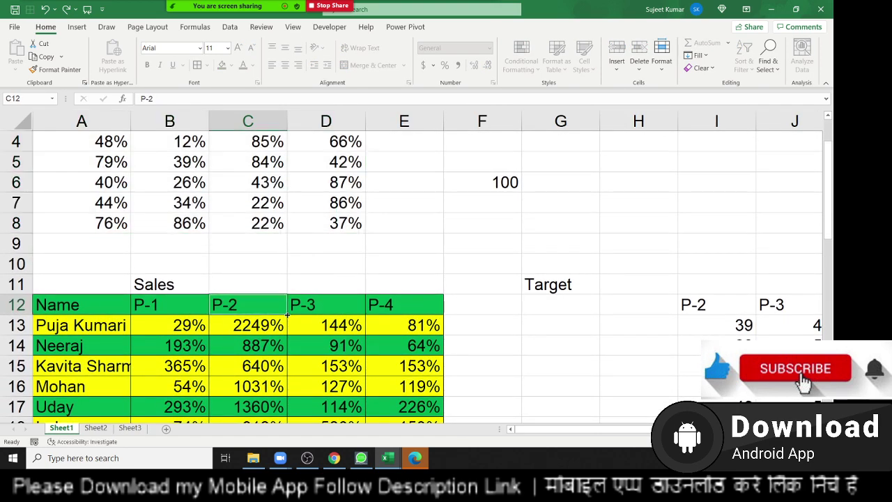
scroll(289, 295, down, 2)
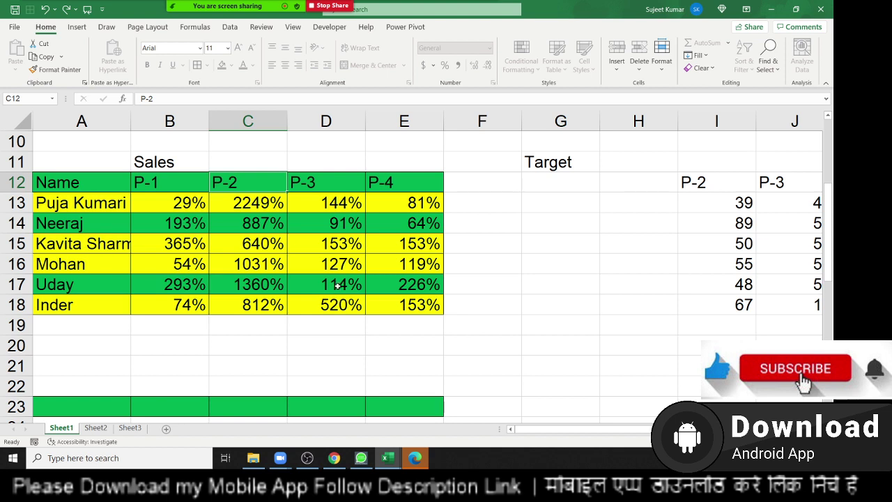
click(503, 293)
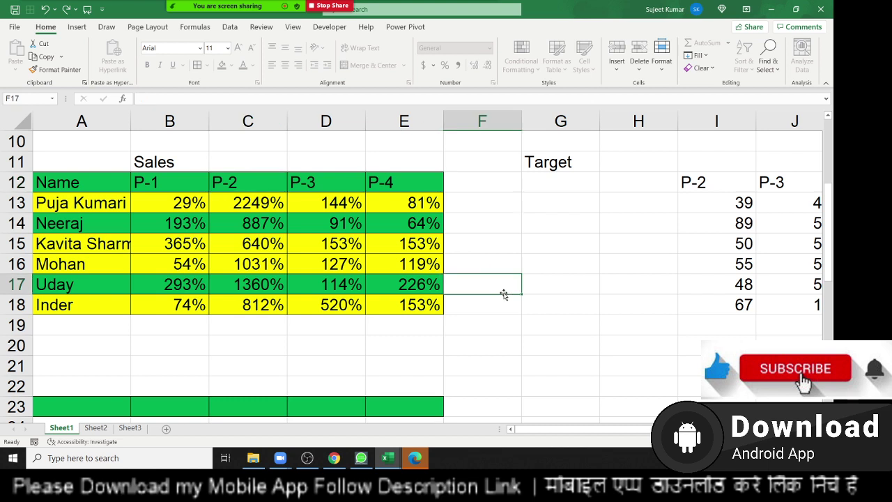
click(506, 240)
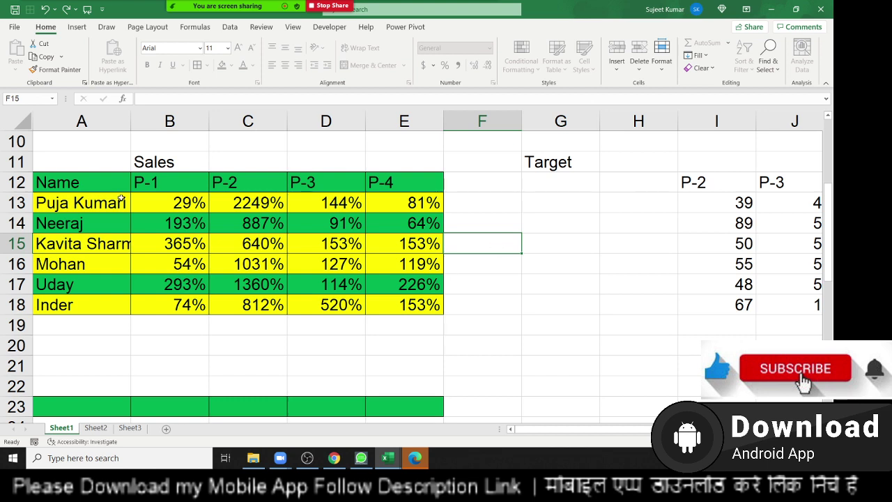
Step: Remove the existing protection from Sheet1
right_click(60, 430)
click(98, 354)
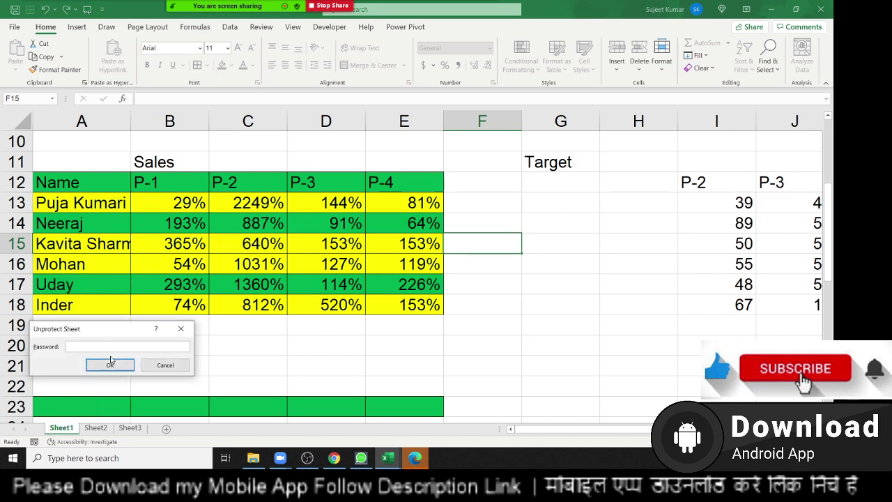
click(110, 361)
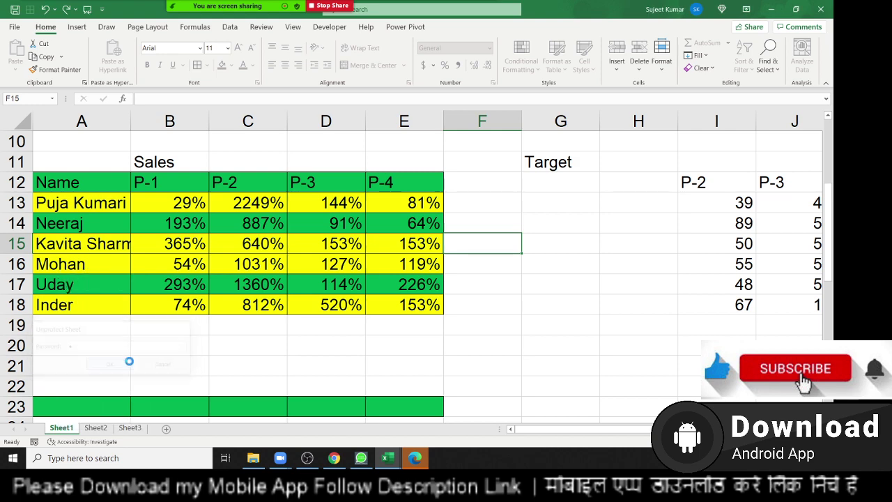
Step: Reopen the Protect Sheet dialog for Sheet1 and move it to the centre
right_click(49, 430)
click(78, 354)
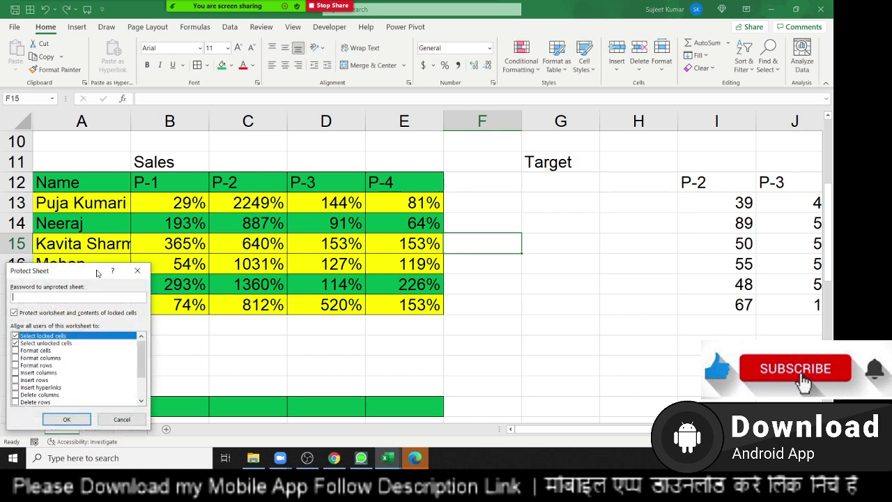
drag(68, 270, 517, 173)
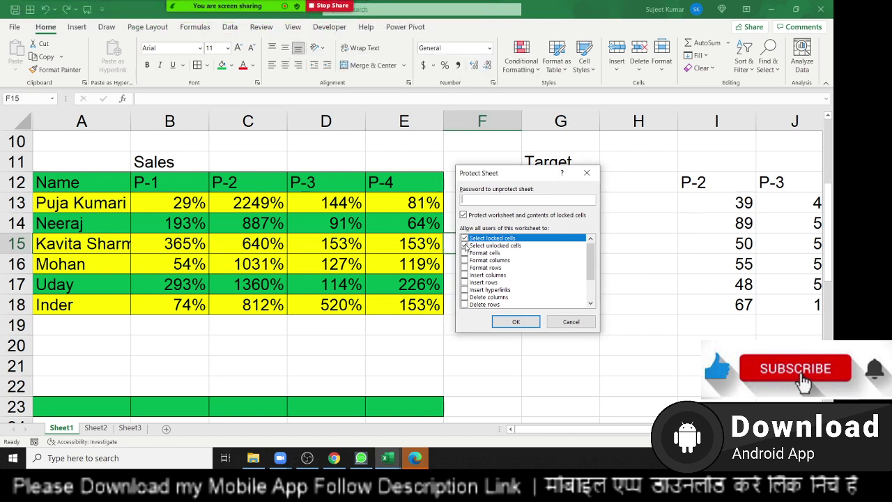
Step: Untick both cell-selection permissions, then set and confirm the Sheet1 password
click(465, 245)
click(465, 254)
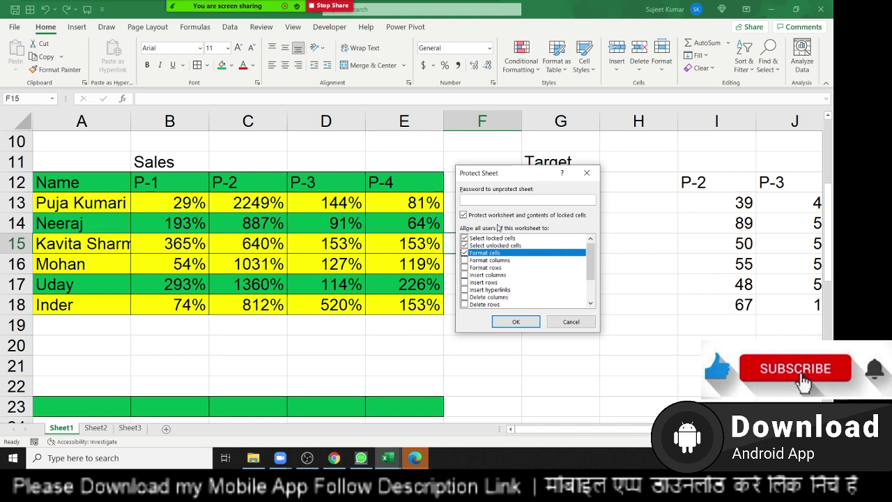
click(466, 253)
click(465, 246)
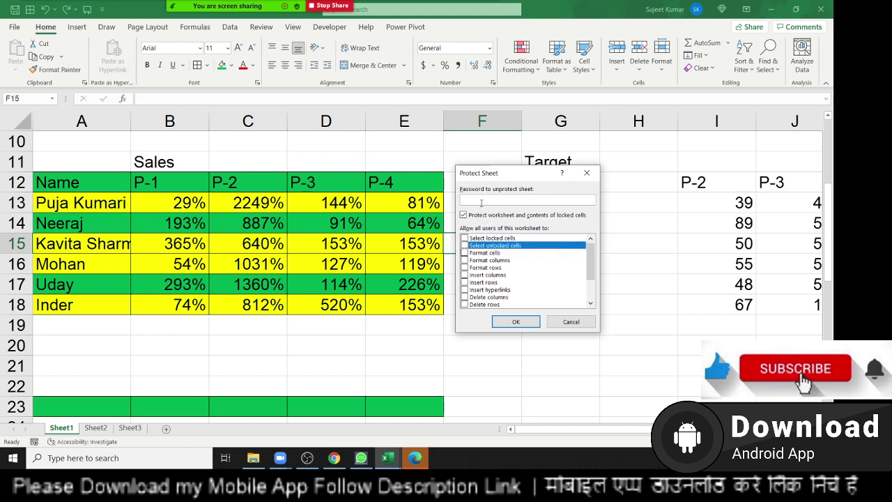
click(484, 202)
key(Return)
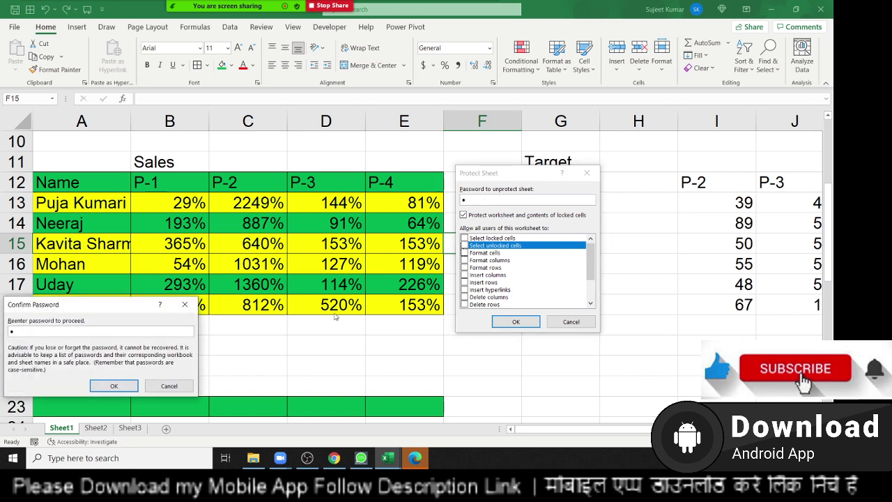
mouse_move(121, 313)
mouse_down()
mouse_move(547, 279)
mouse_move(544, 270)
mouse_up()
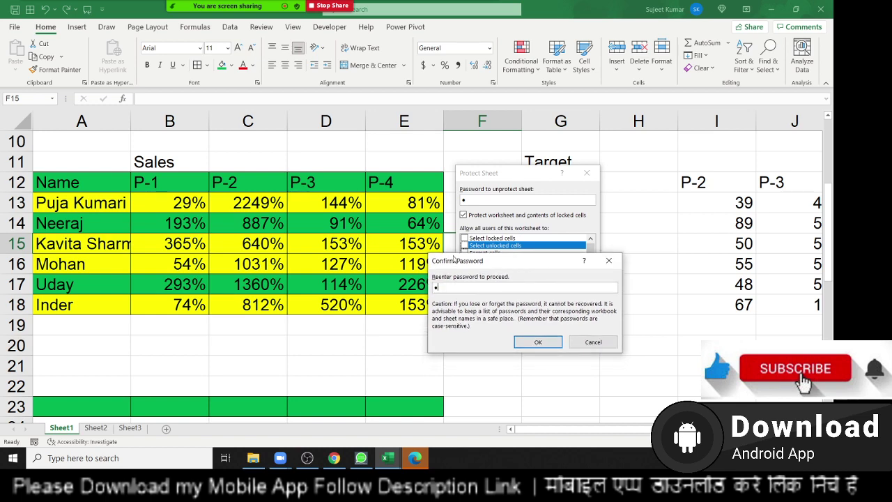
click(527, 340)
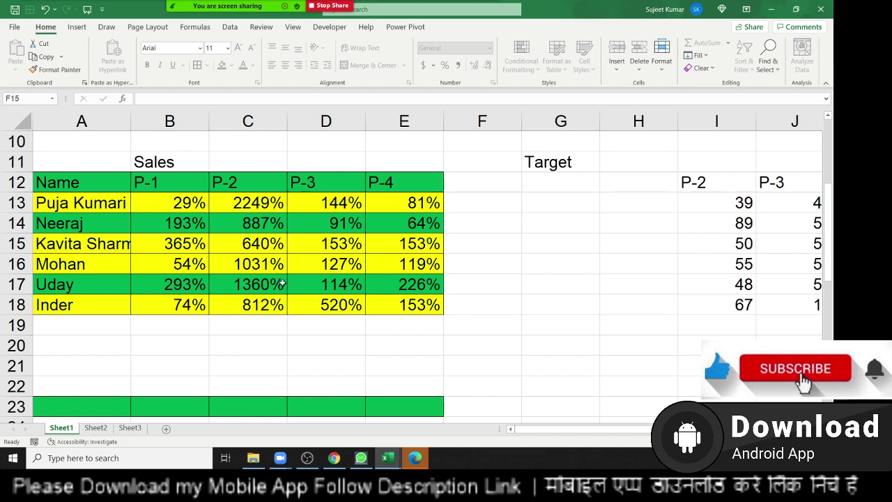
Step: Copy cell F15, then show and close the meeting participants list
key(ctrl+c)
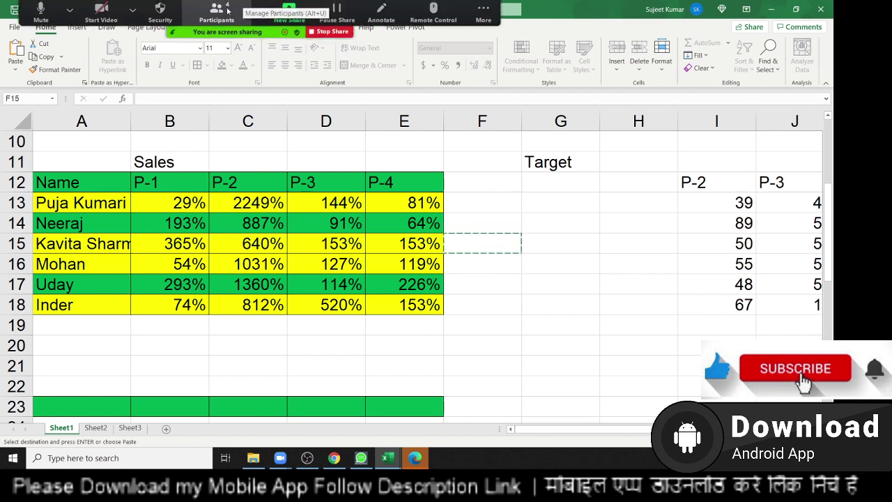
click(224, 14)
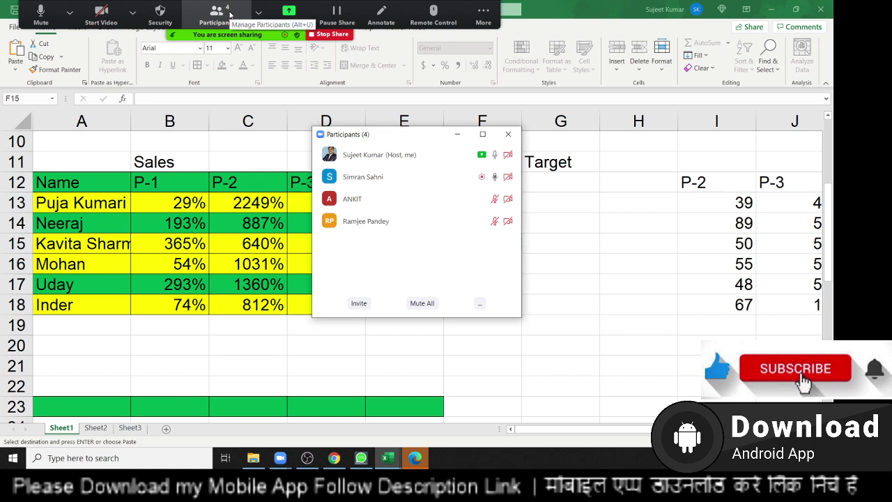
click(508, 134)
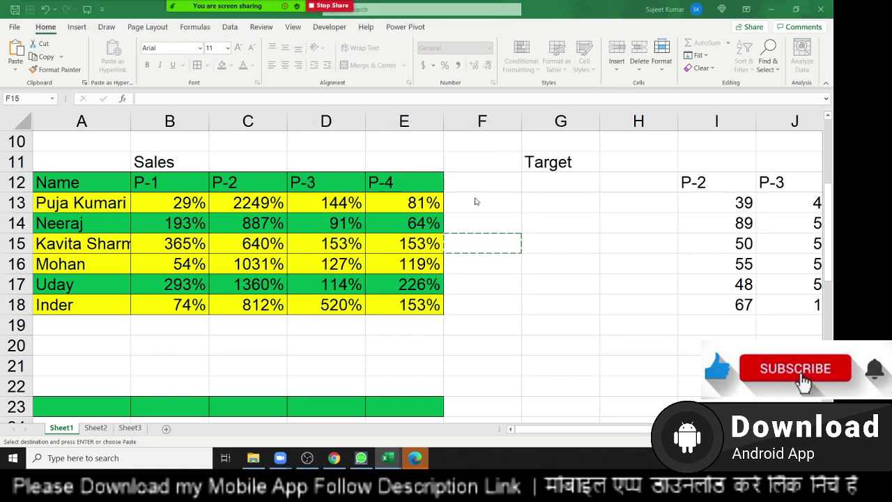
Step: Insert a new Sheet4 and fill the block D6:K17 green
click(166, 428)
drag(150, 181, 407, 281)
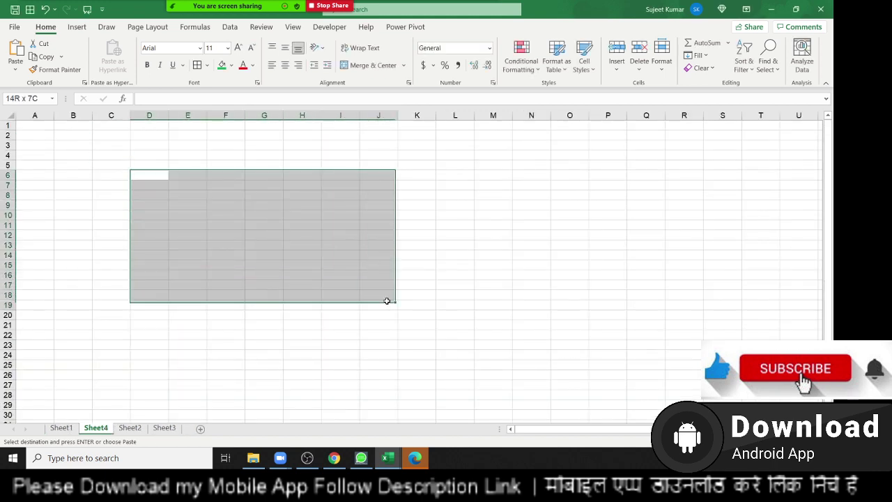
click(221, 66)
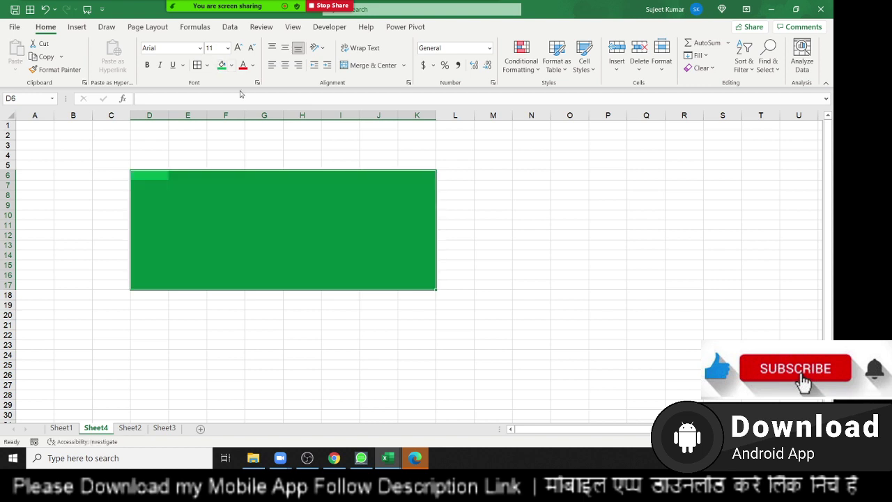
click(590, 248)
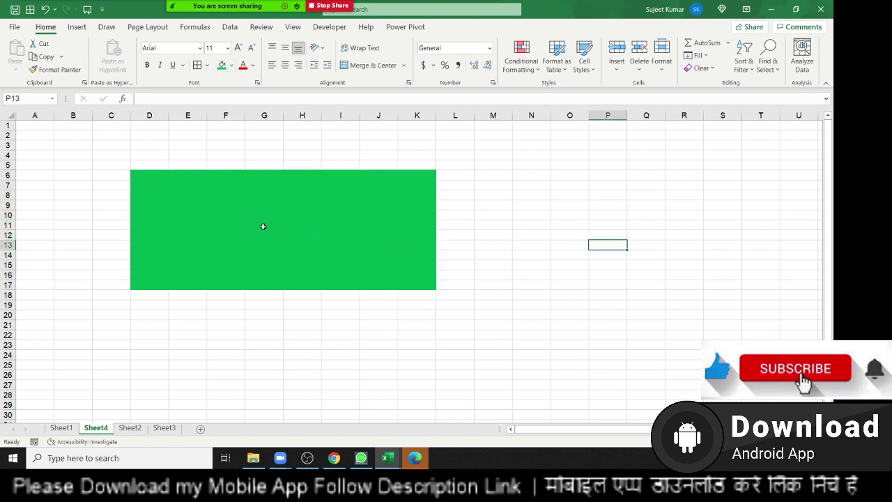
Step: Try entering 'cashflow' in B4 and 12 in H10, discarding both entries
click(57, 157)
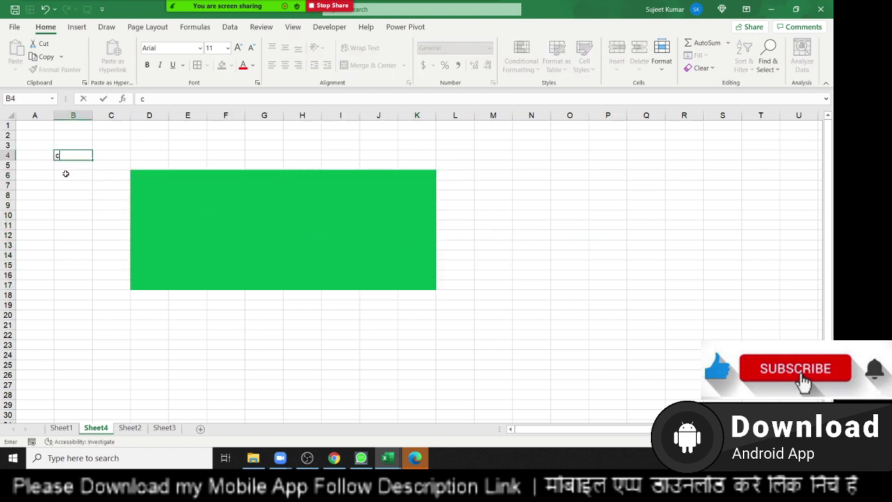
text(cashflow)
key(Escape)
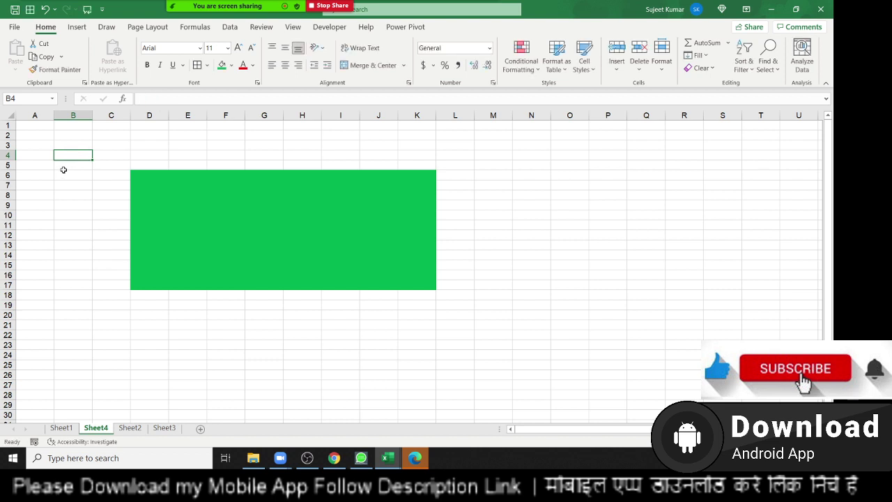
drag(223, 193, 352, 222)
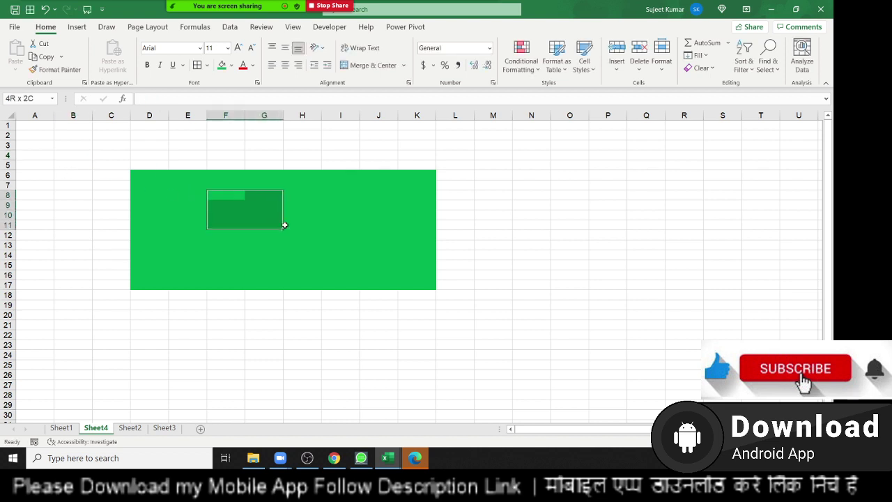
click(306, 216)
text(12)
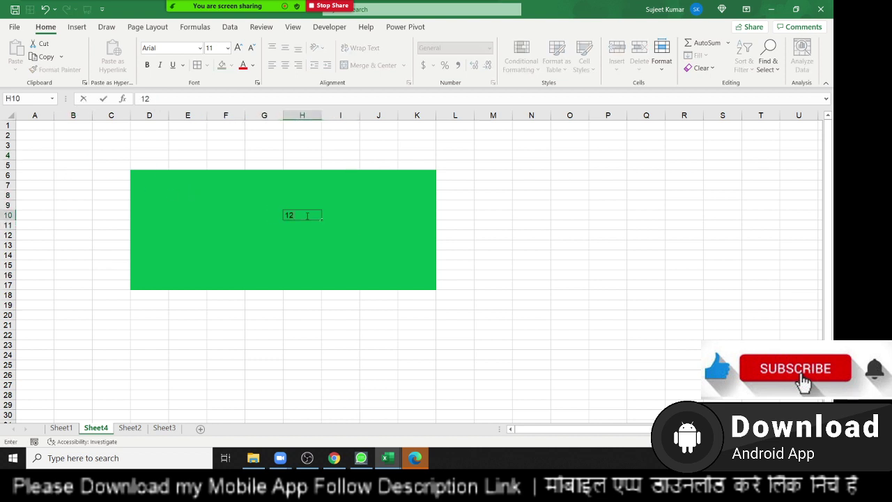
key(Escape)
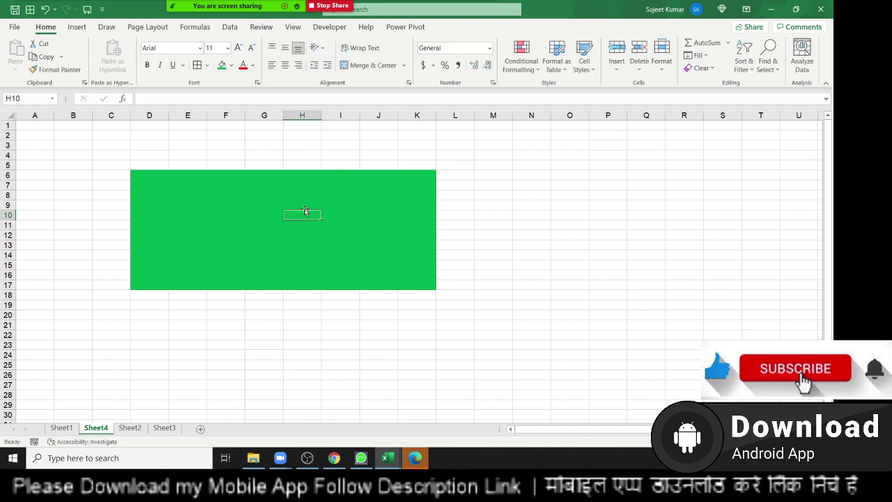
right_click(108, 426)
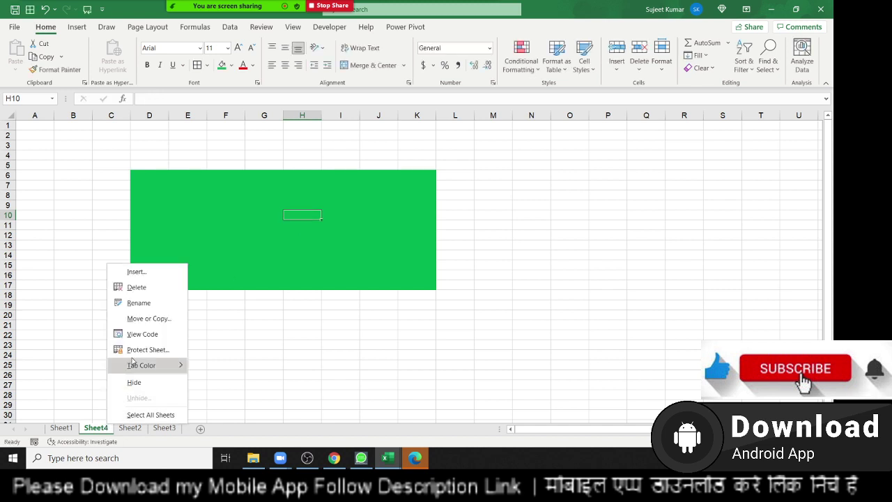
click(143, 349)
drag(125, 269, 546, 160)
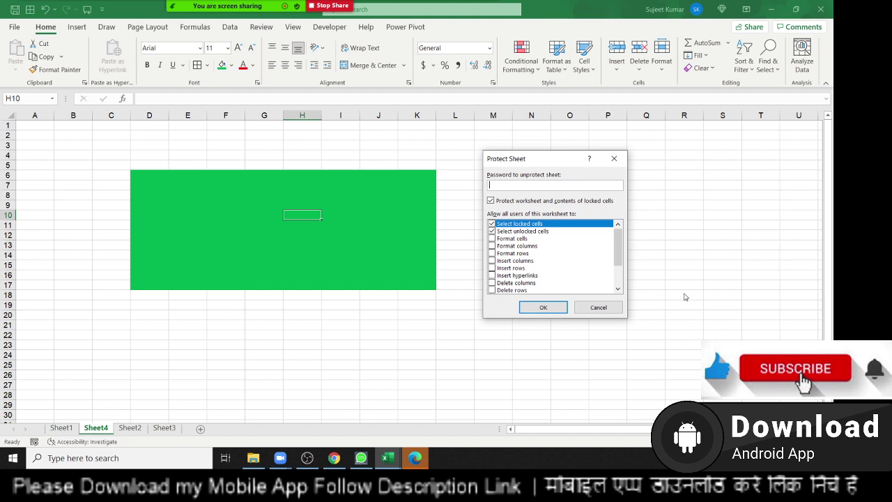
click(614, 312)
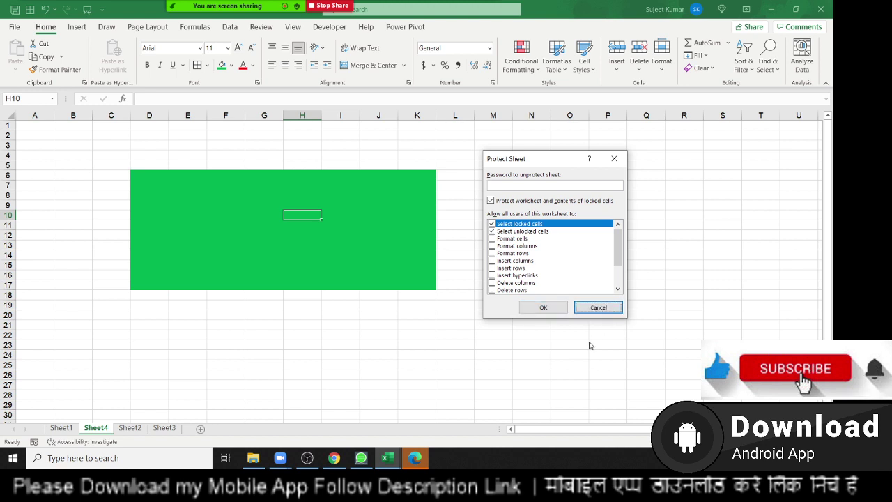
click(601, 308)
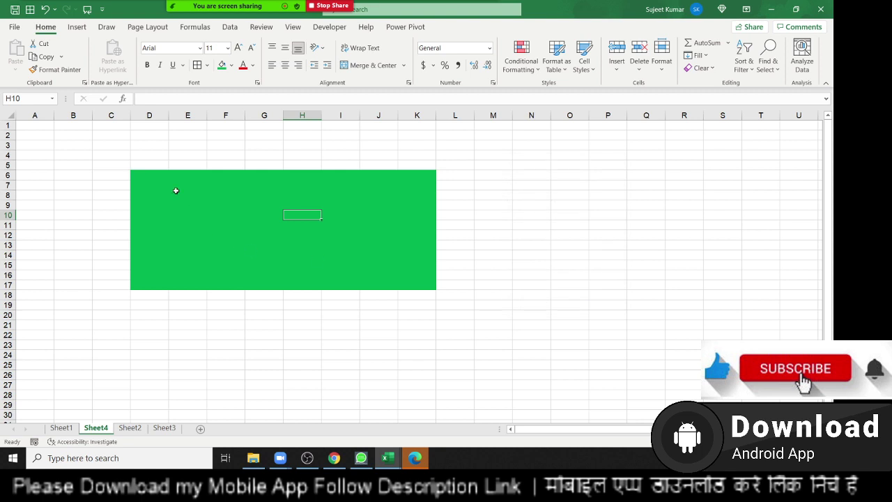
click(44, 128)
right_click(62, 129)
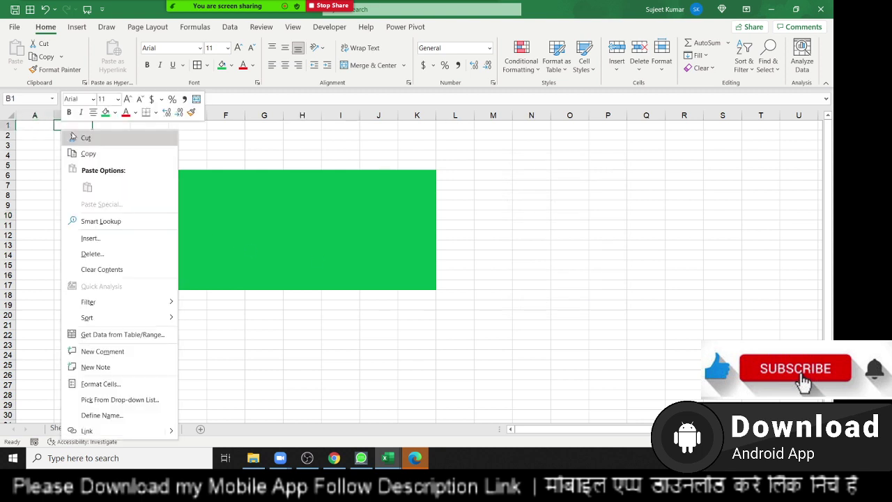
click(138, 384)
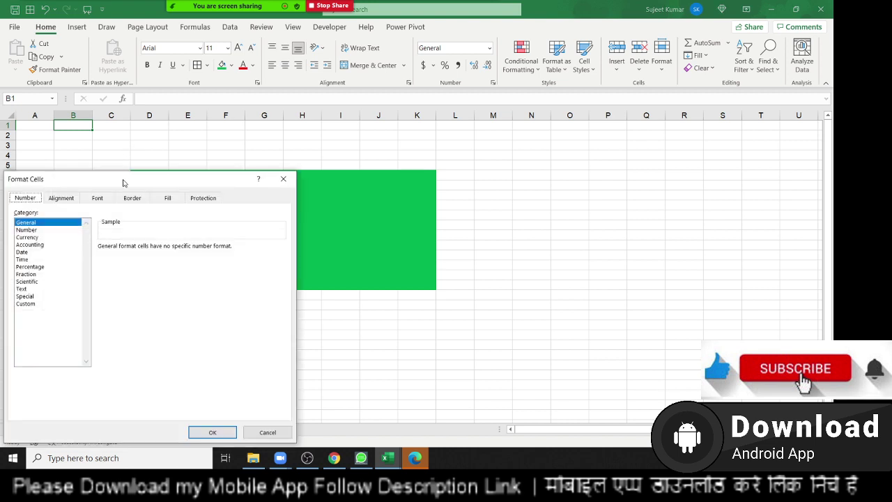
drag(124, 183, 451, 130)
click(519, 145)
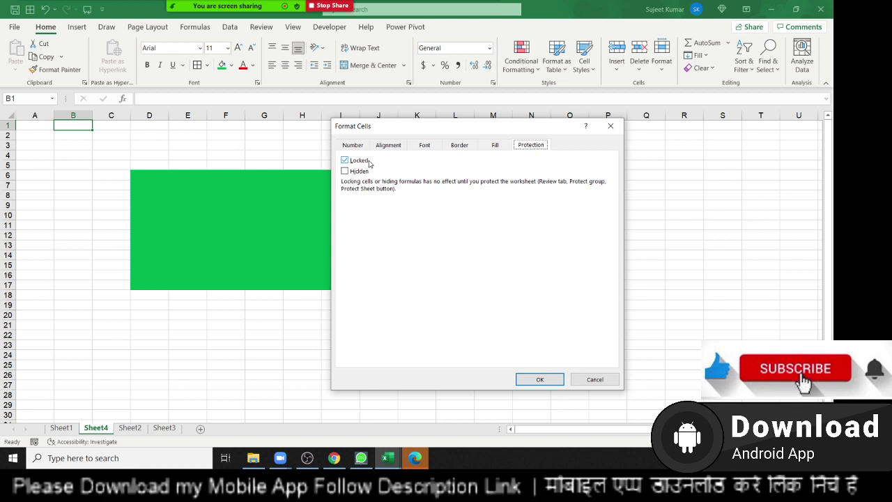
click(371, 164)
key(Return)
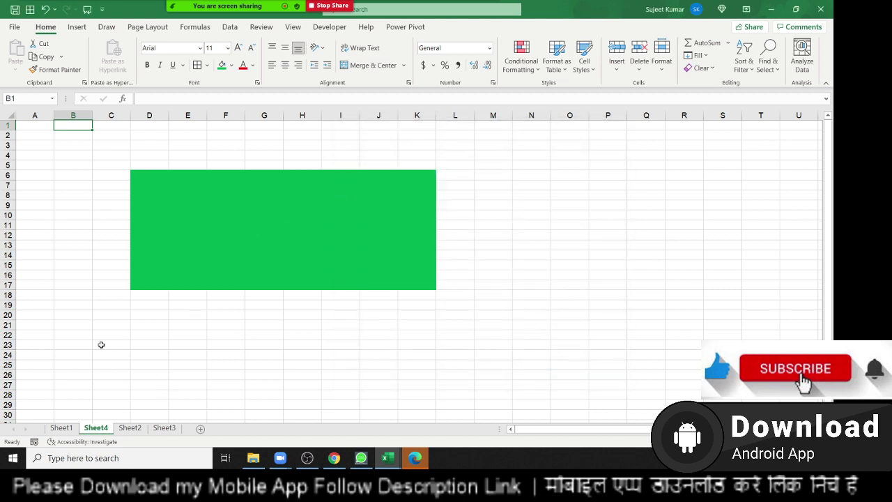
Step: Clear the Locked option for D6:K17 under Format Cells > Protection
drag(138, 176, 409, 281)
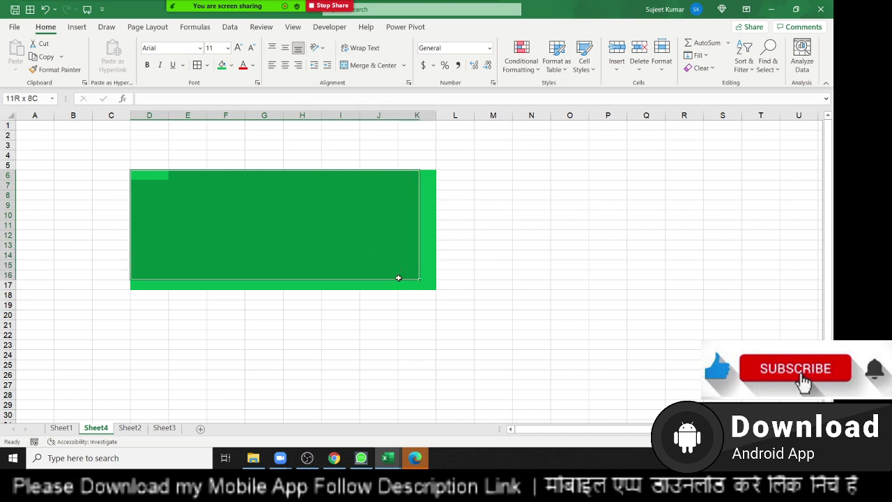
right_click(396, 249)
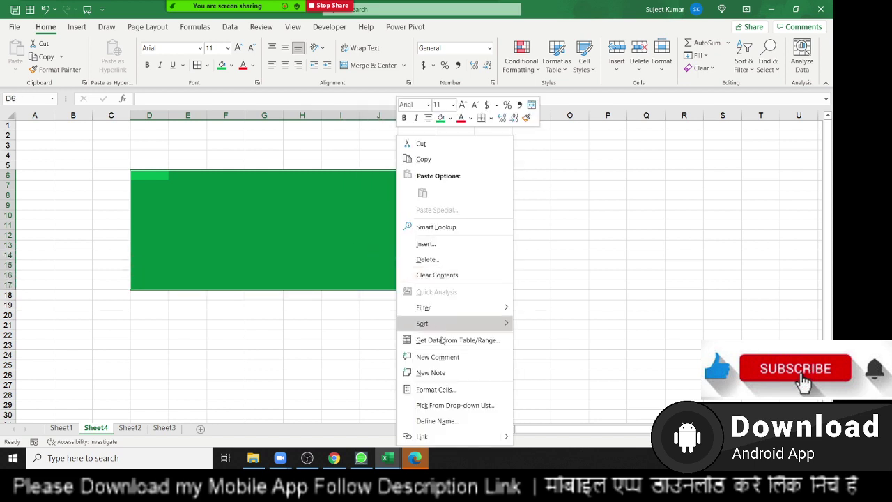
click(435, 390)
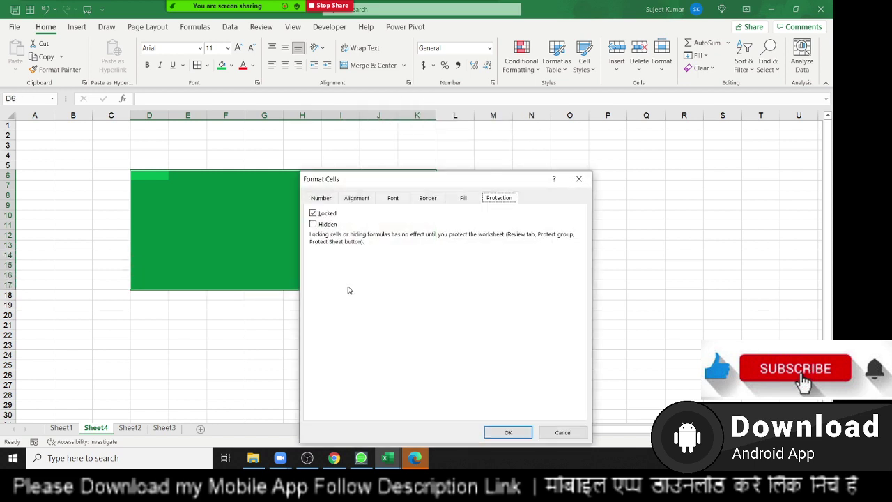
click(322, 214)
click(509, 431)
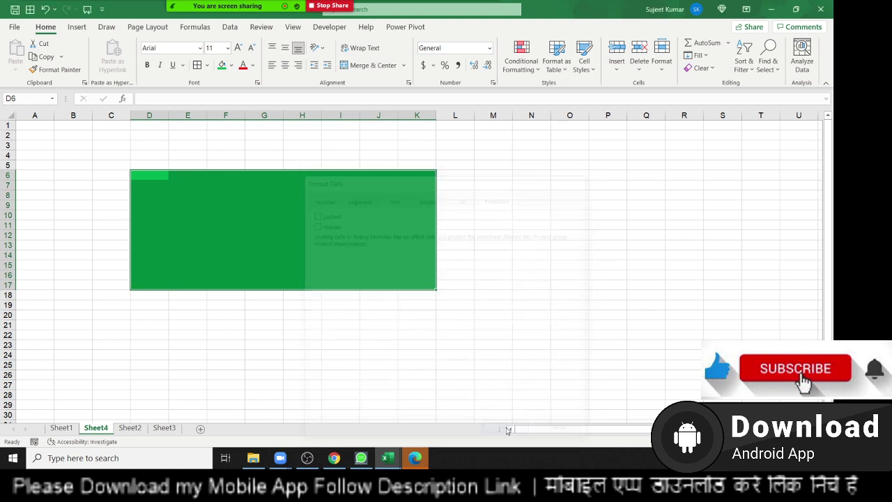
Step: Protect Sheet4 with a password and confirm it
right_click(106, 433)
click(138, 355)
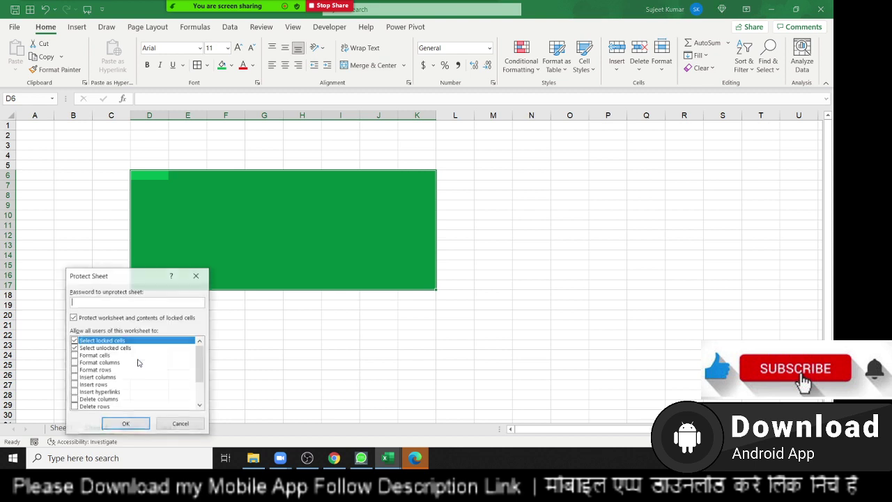
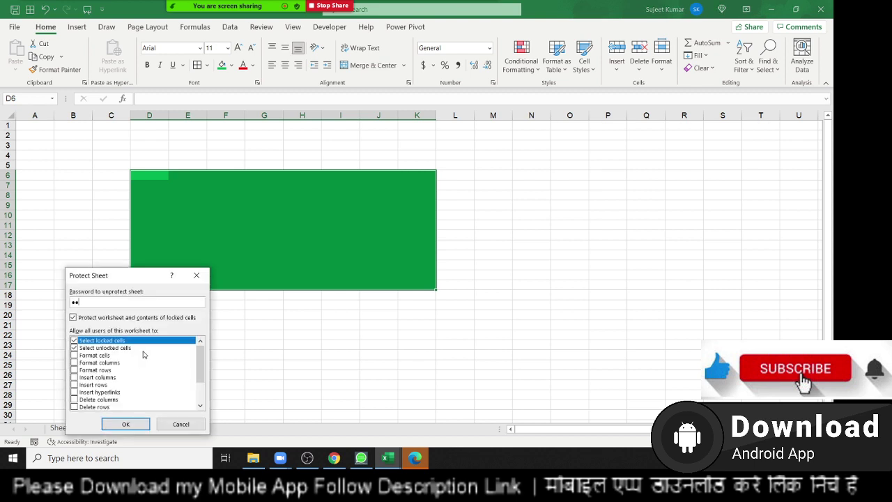
click(127, 424)
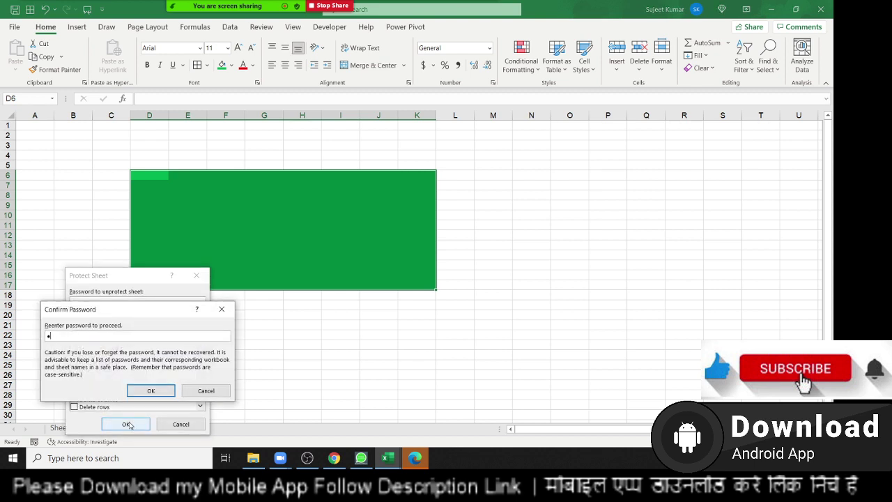
text(2)
click(160, 392)
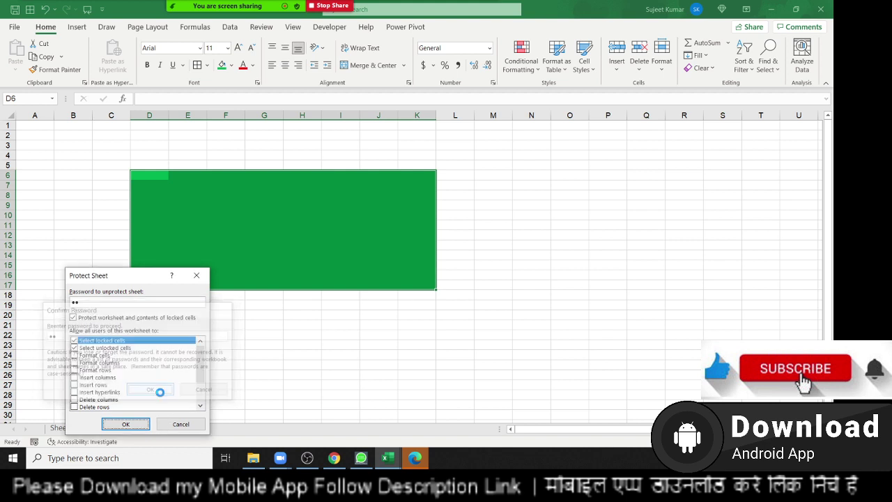
Step: Check a locked cell refuses edits, then enter 'jkuy' in J11 and 'jy' in G13
double_click(209, 346)
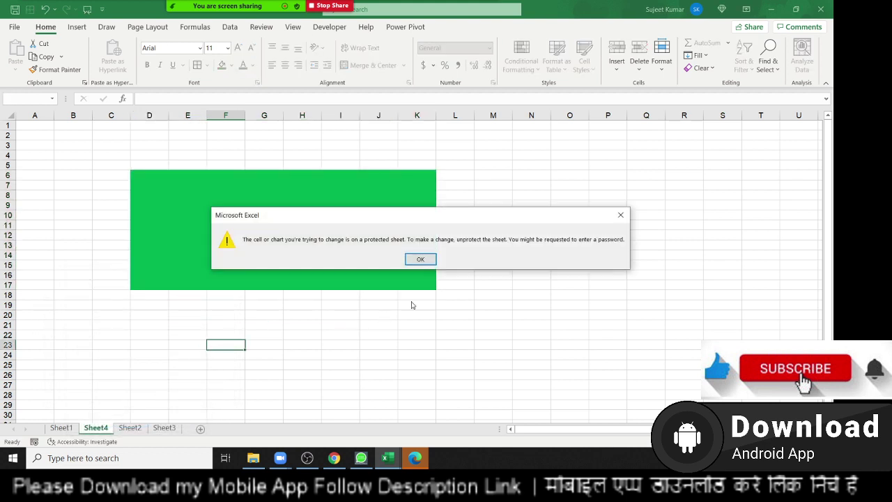
click(420, 259)
click(368, 230)
text(j)
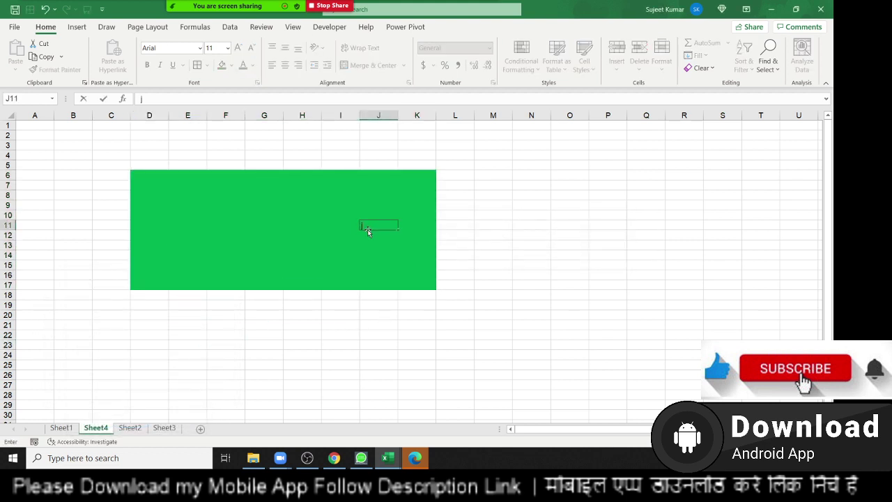
text(kuy)
click(319, 306)
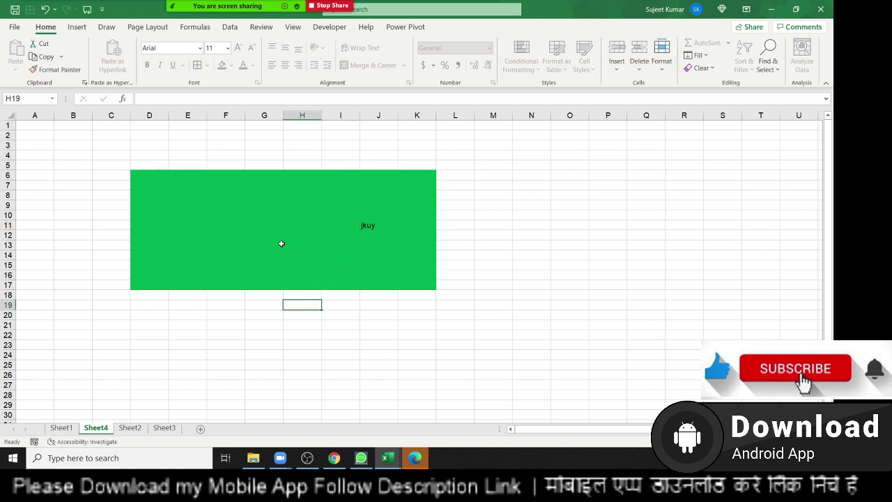
click(281, 243)
text(jy)
click(307, 319)
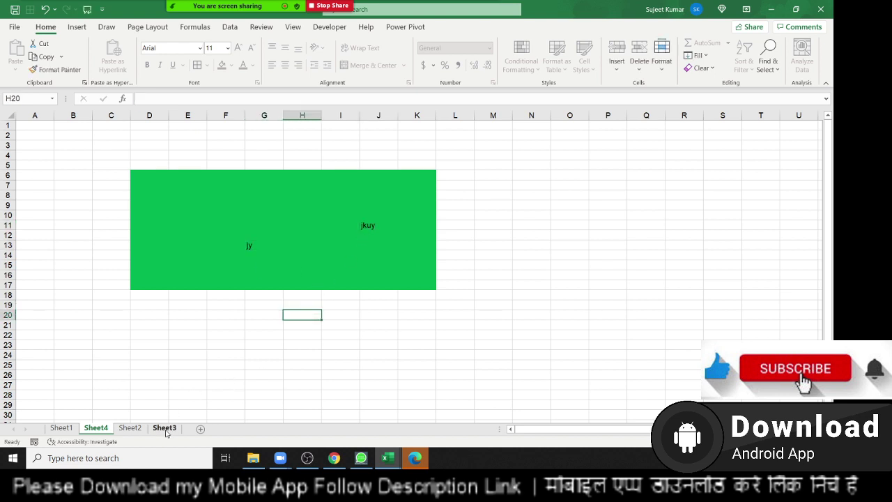
Step: Insert Sheet5 after Sheet3 and give the block D6:I15 a red fill
click(130, 428)
click(173, 430)
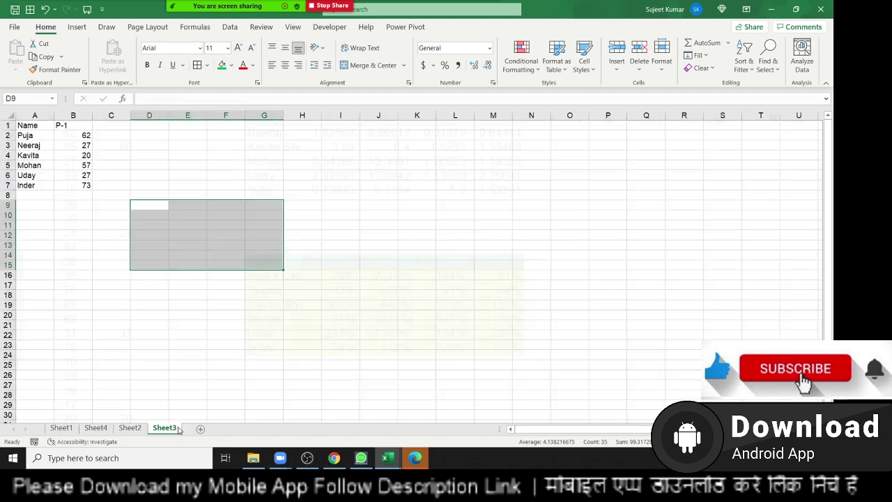
click(200, 429)
drag(149, 175, 355, 269)
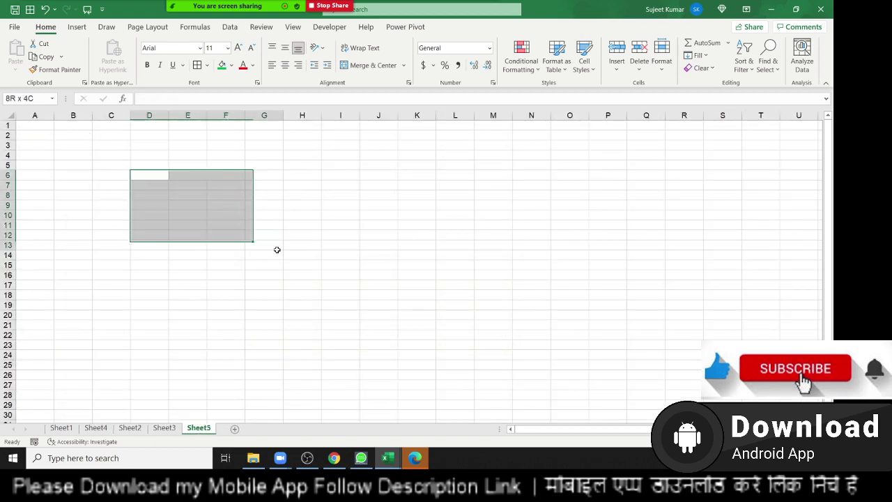
click(232, 65)
click(228, 167)
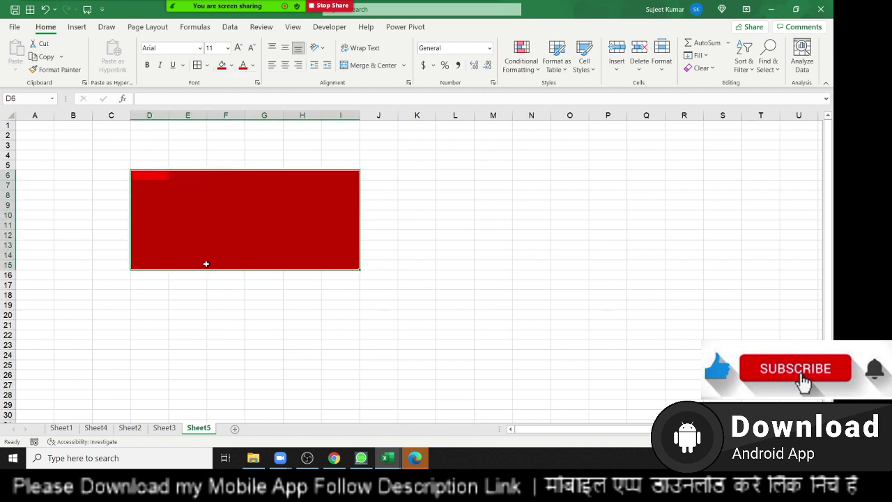
click(223, 275)
click(223, 249)
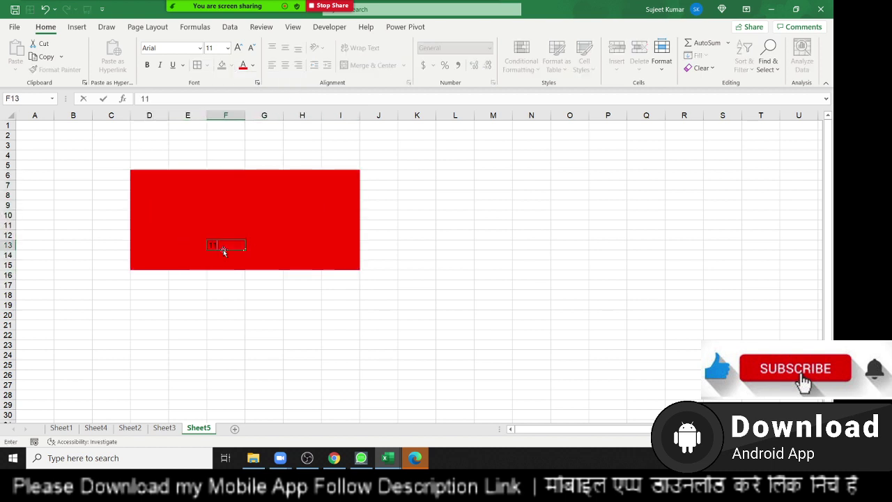
click(226, 314)
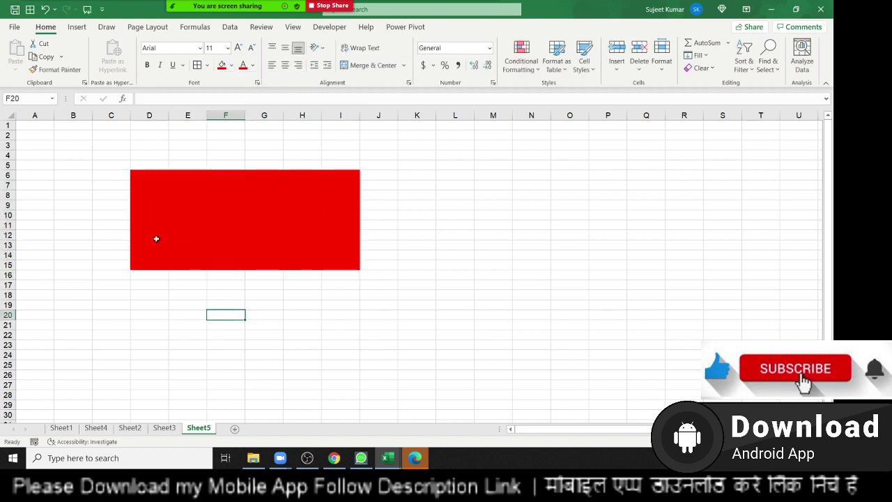
Step: Select all of Sheet5 and clear the Locked option on the Format Cells Protection tab
click(12, 115)
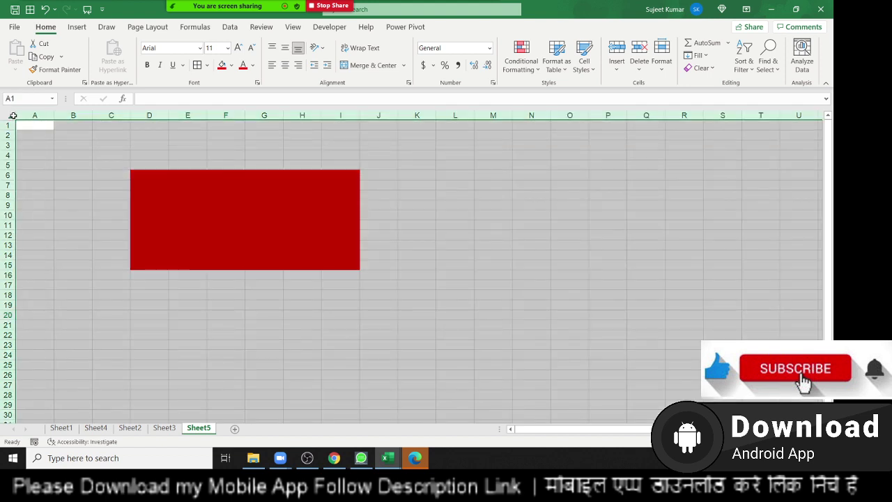
right_click(62, 159)
click(97, 301)
click(18, 201)
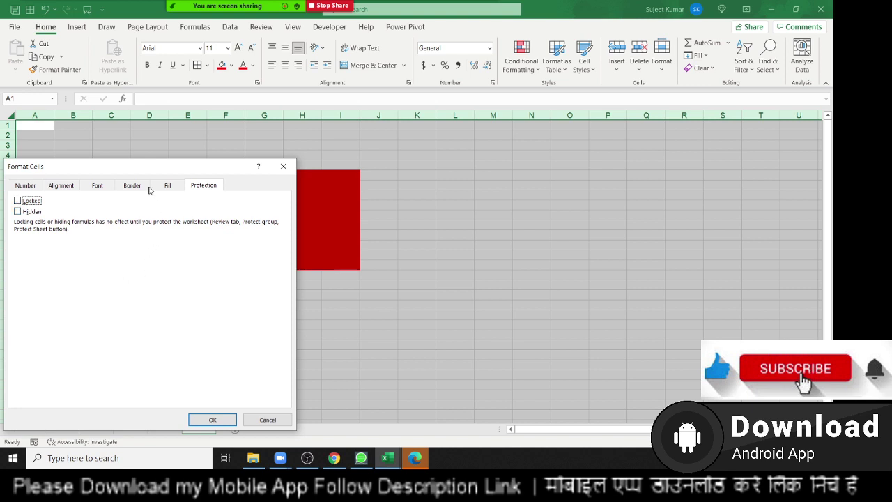
drag(132, 166, 520, 133)
click(601, 387)
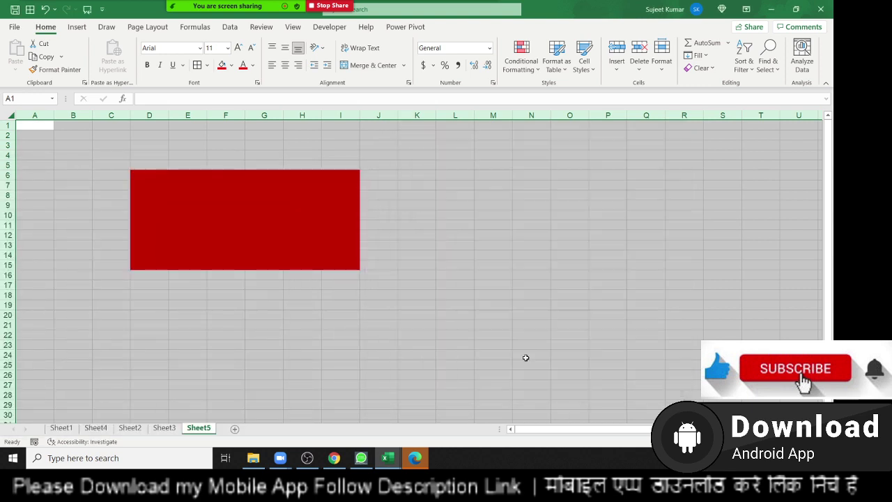
click(324, 304)
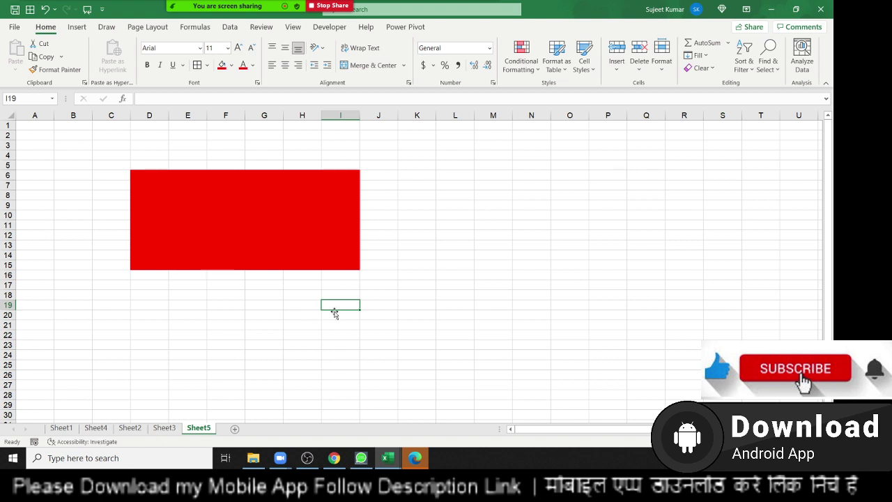
Step: Mark the red block D6:I15 as Locked in Format Cells Protection
mouse_move(133, 175)
mouse_down()
mouse_move(315, 238)
mouse_move(330, 267)
mouse_up()
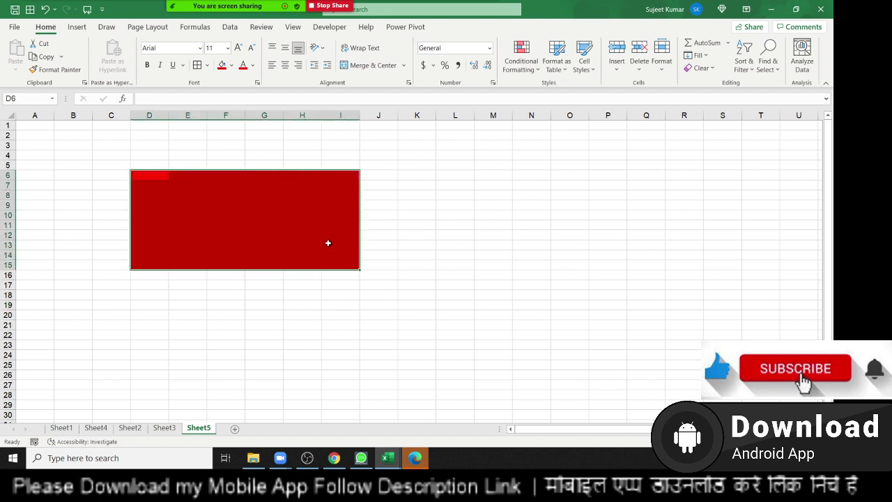
right_click(328, 246)
click(370, 389)
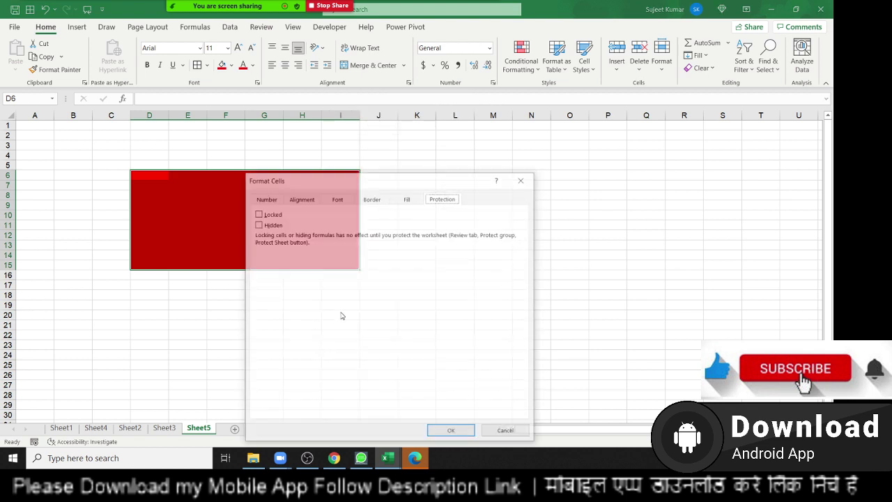
click(258, 213)
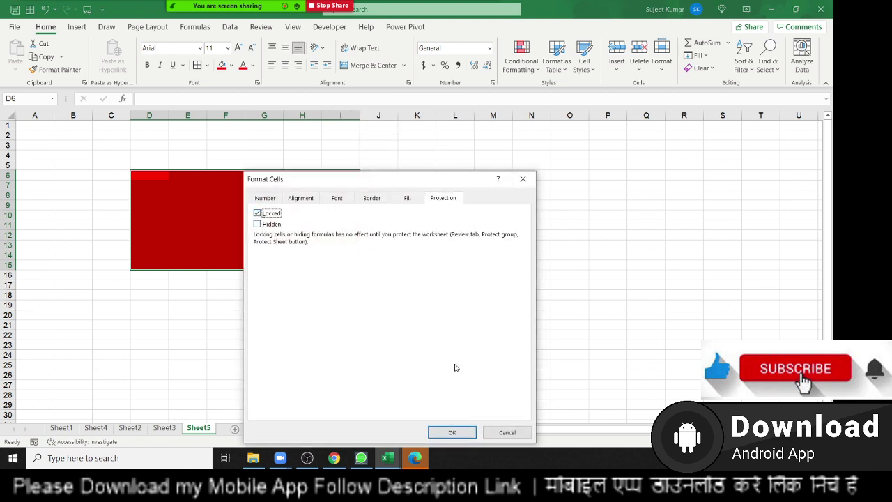
click(460, 432)
click(340, 325)
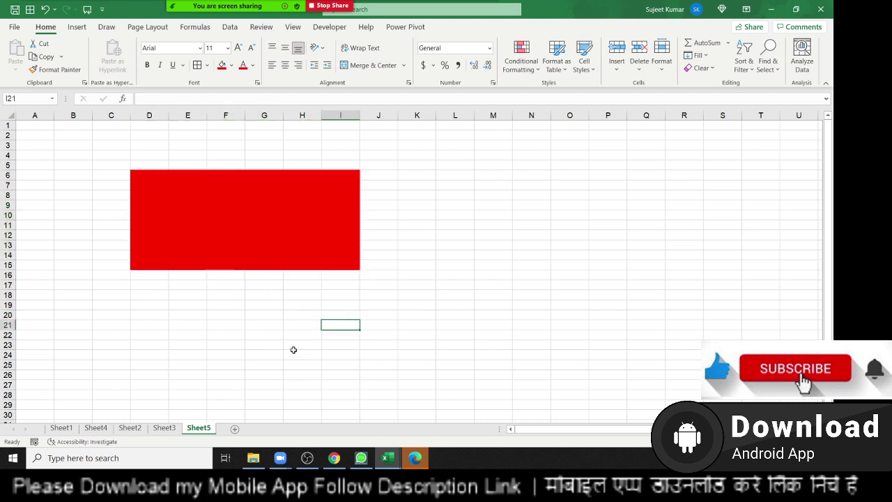
Step: Protect Sheet5 with the default Protect Sheet settings
right_click(213, 430)
mouse_move(237, 369)
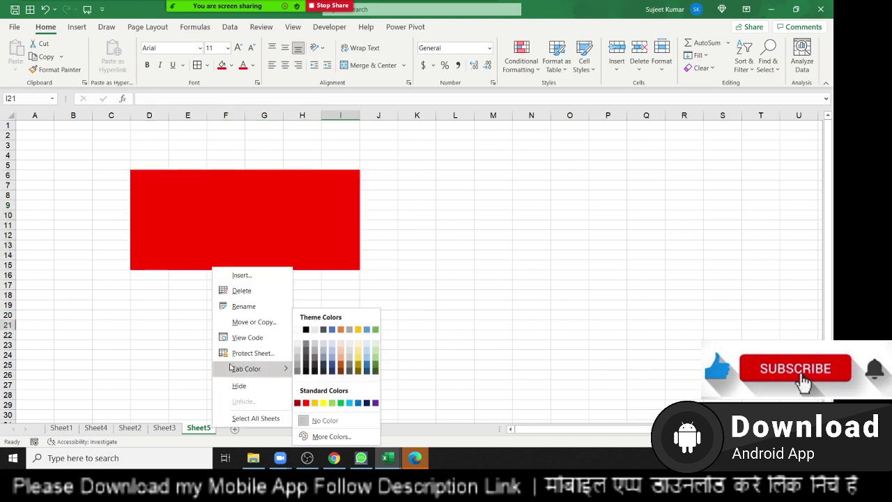
click(235, 353)
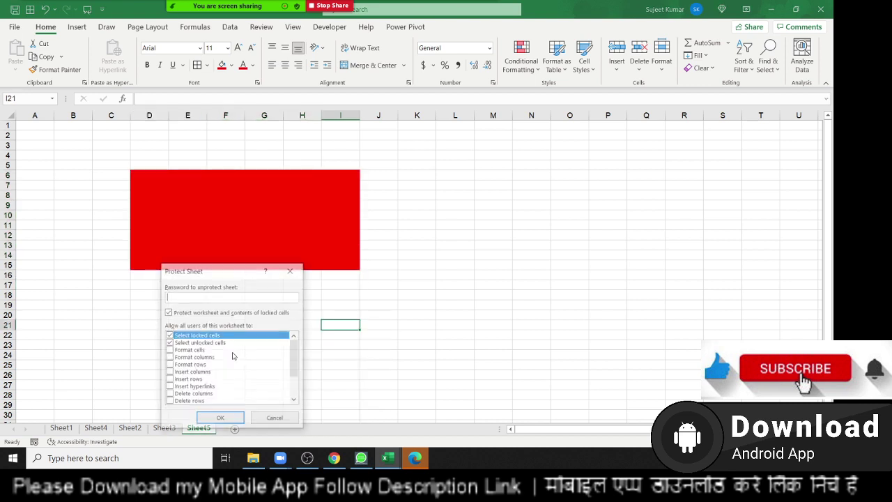
click(221, 419)
Step: Enter ljkl in F20 and kljk in I20 to confirm outside cells stay editable
click(227, 314)
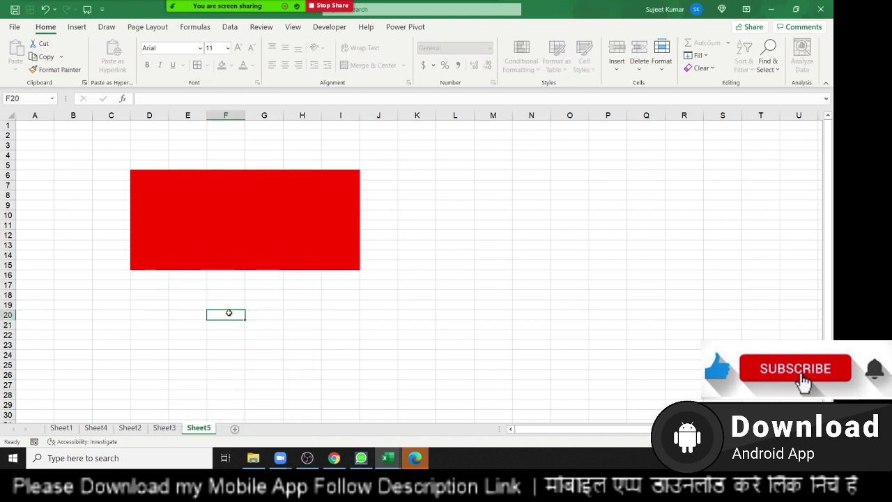
text(ljkl)
click(331, 314)
text(kljk)
click(303, 294)
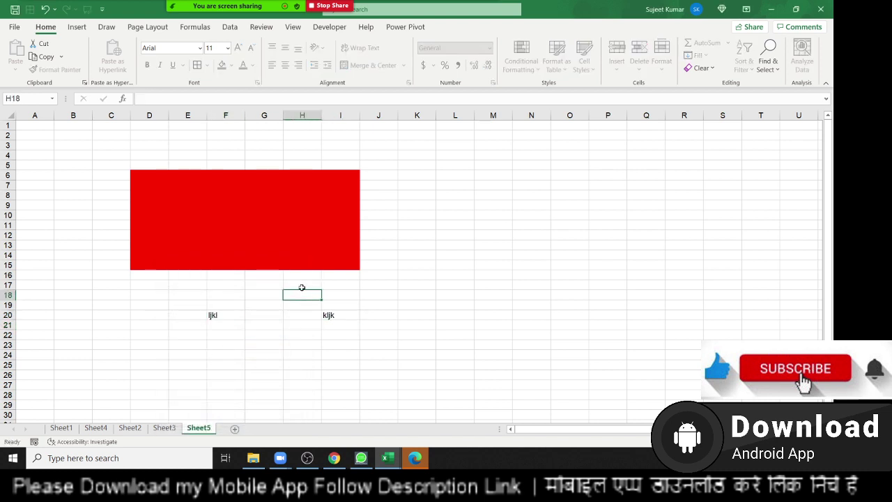
Step: Try editing H11 in the red block, dismiss the protection warning, and close the help page
click(309, 223)
double_click(309, 223)
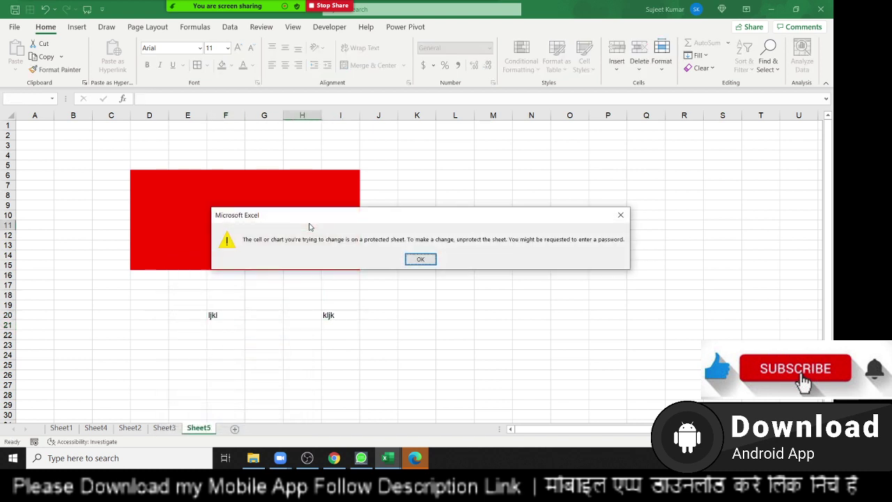
click(430, 266)
click(415, 458)
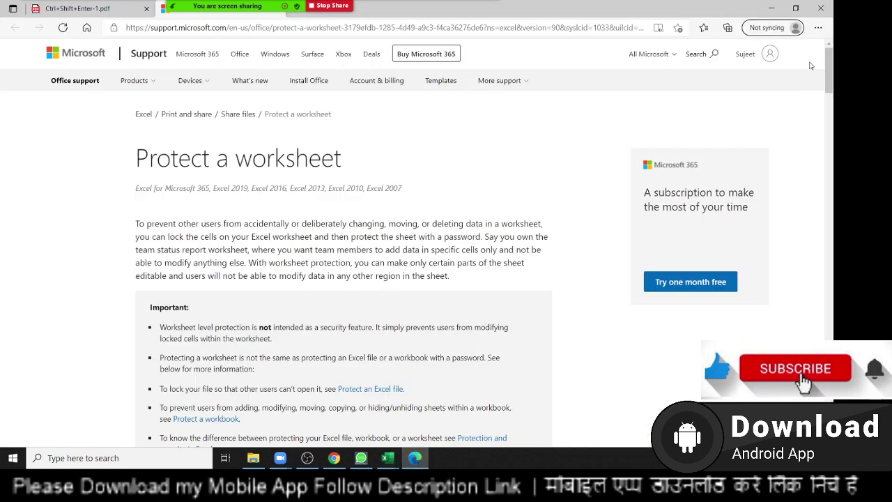
click(821, 7)
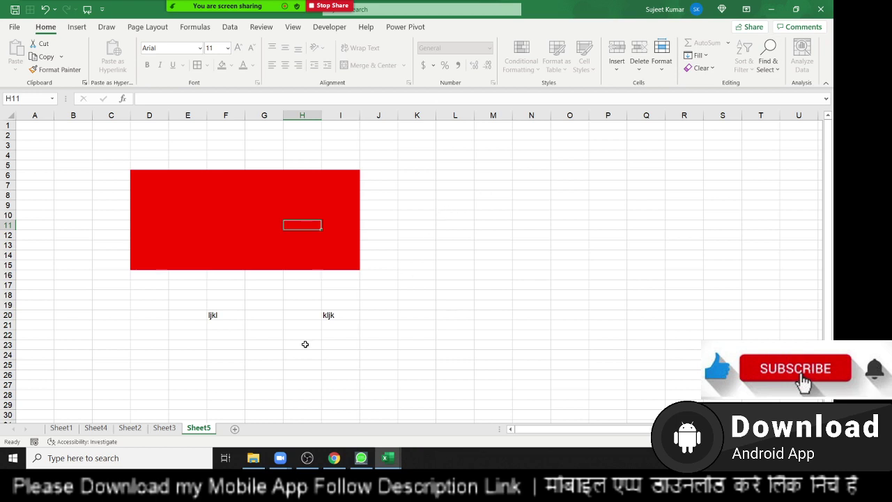
Step: Add a new blank Sheet6 and briefly check the meeting participants list
click(236, 428)
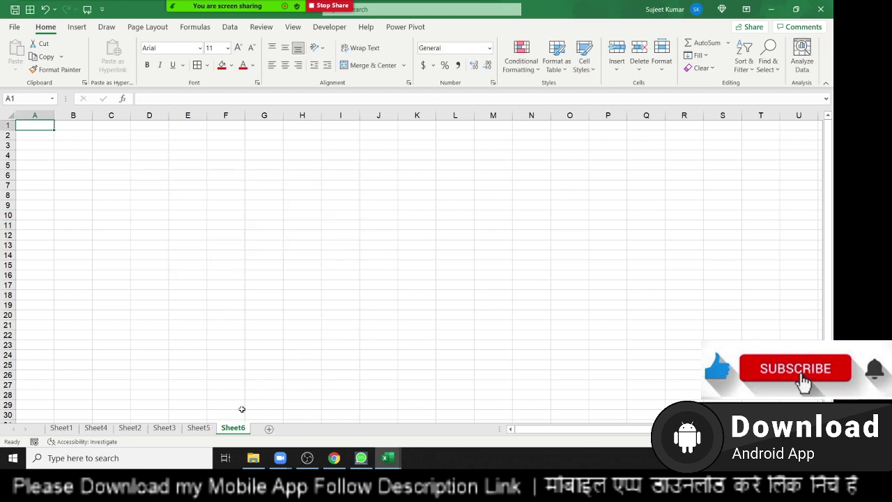
mouse_move(213, 4)
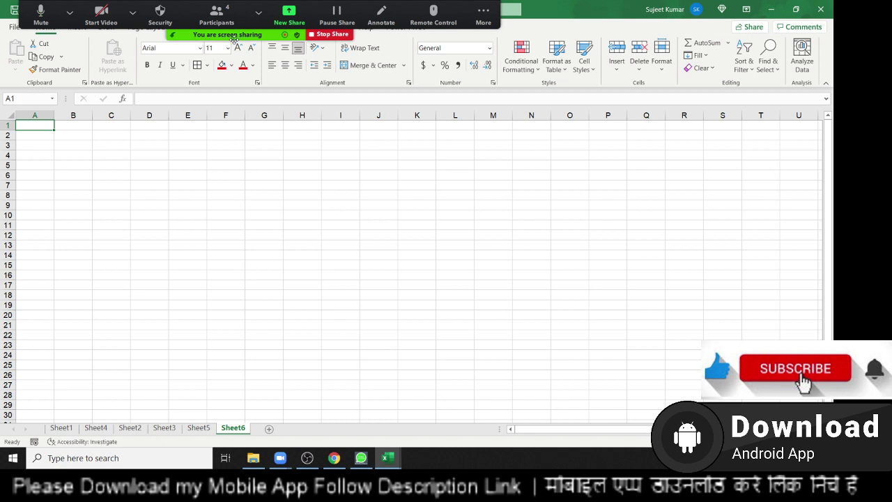
click(230, 23)
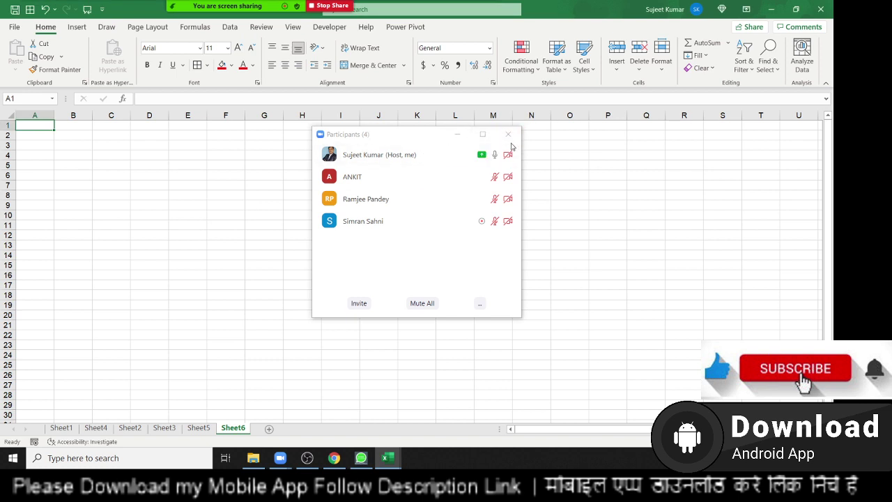
click(509, 134)
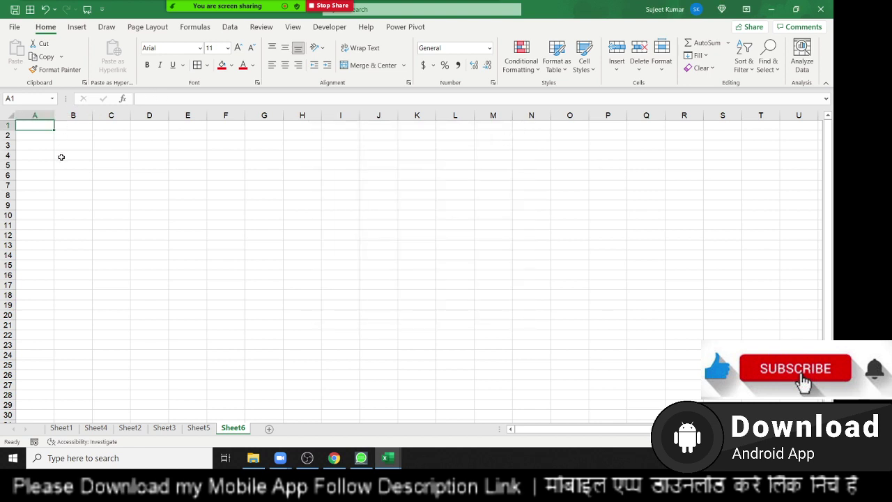
ctrl+scroll(61, 156, up, 4)
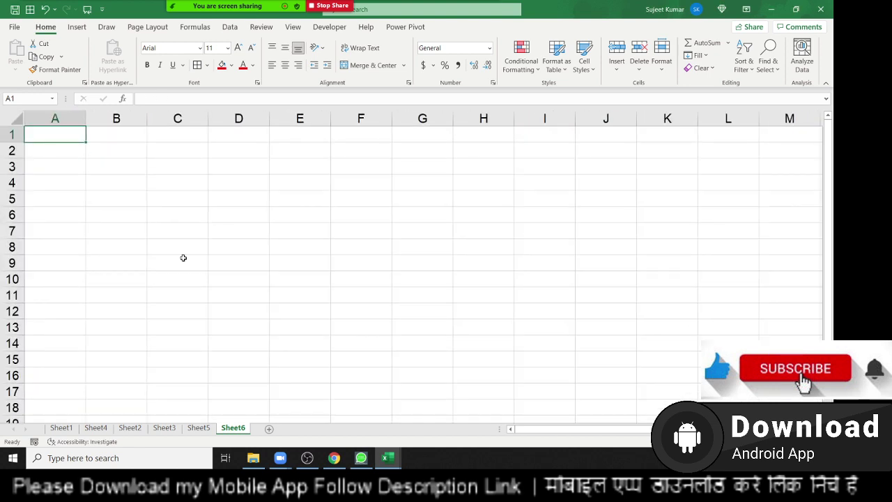
Step: Type the headers Name, Qty, Mrp and Amt across A1:D1
text(Name)
key(Tab)
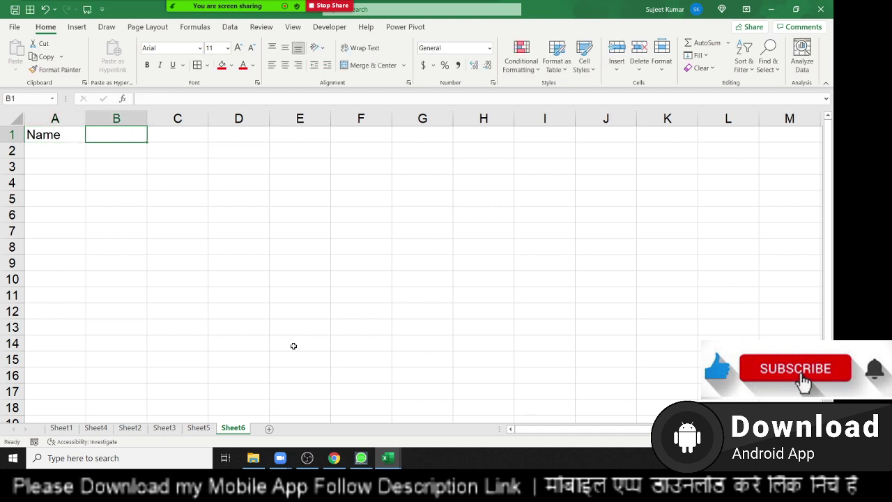
text(Qty)
key(Tab)
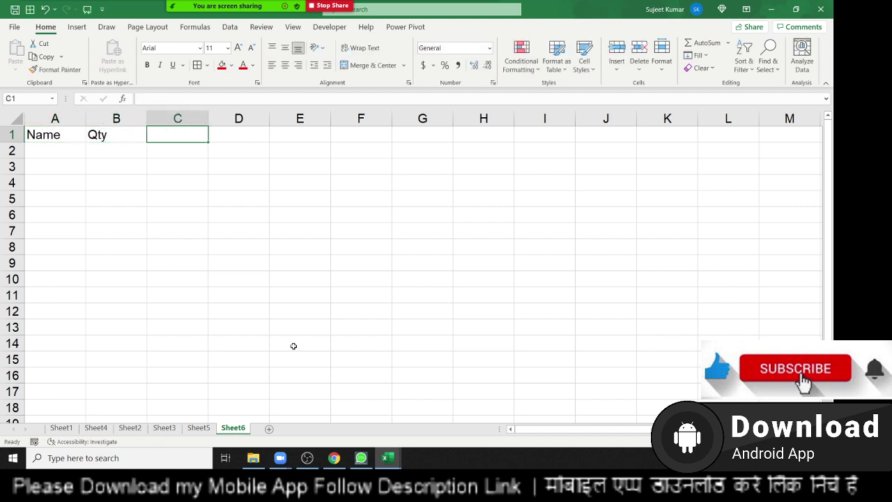
text(Mrp)
key(Tab)
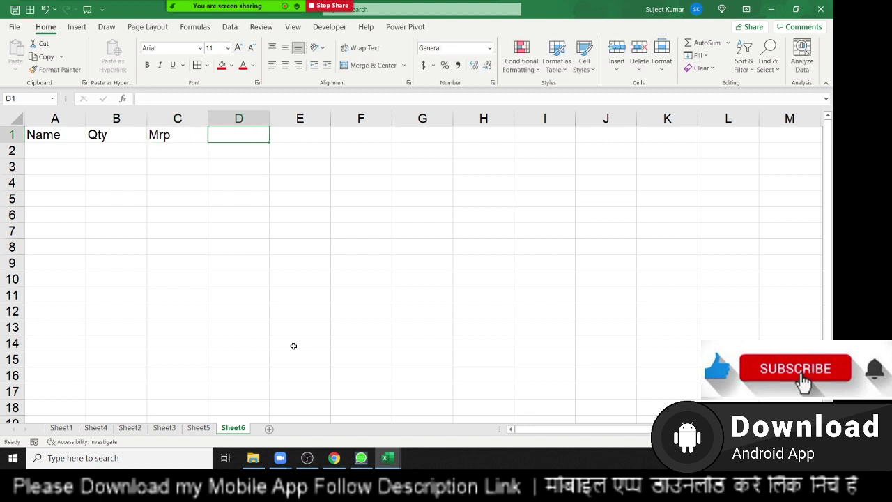
text(Amt)
key(Return)
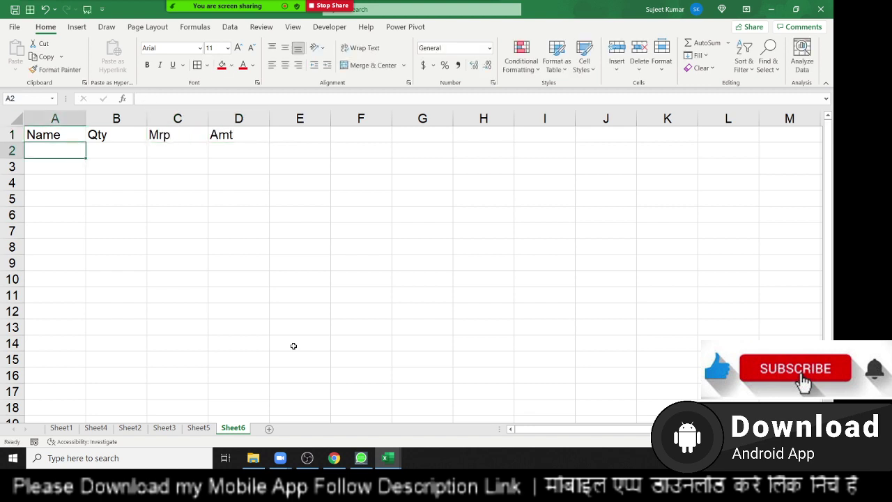
key(Right)
key(Right)
key(Right)
key(Right)
key(Up)
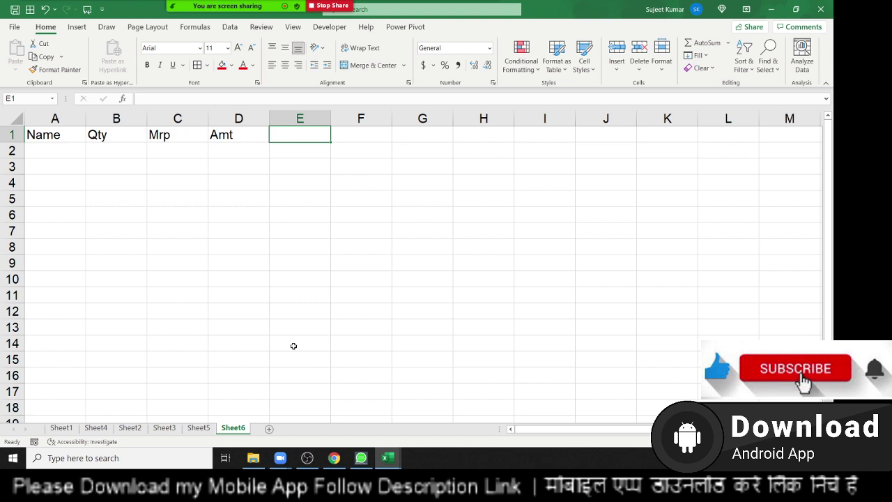
Step: Add the headers GST, Com and Total in E1:G1
text(G)
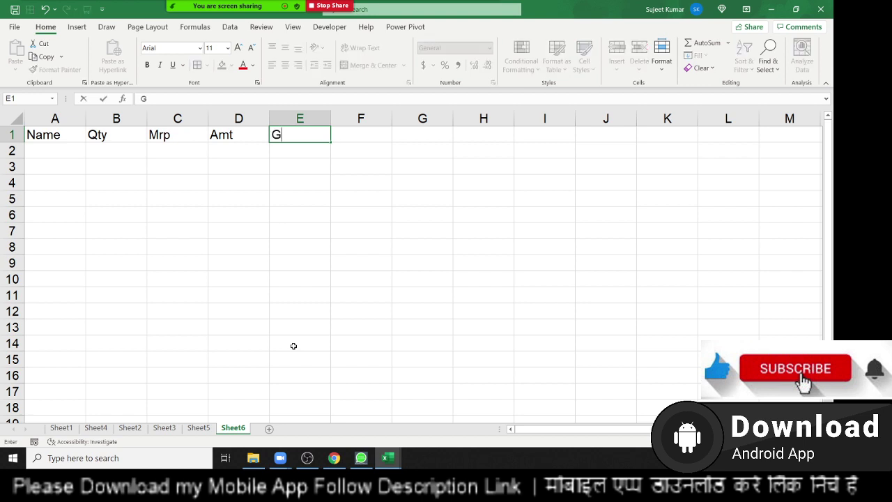
text(ST)
key(Tab)
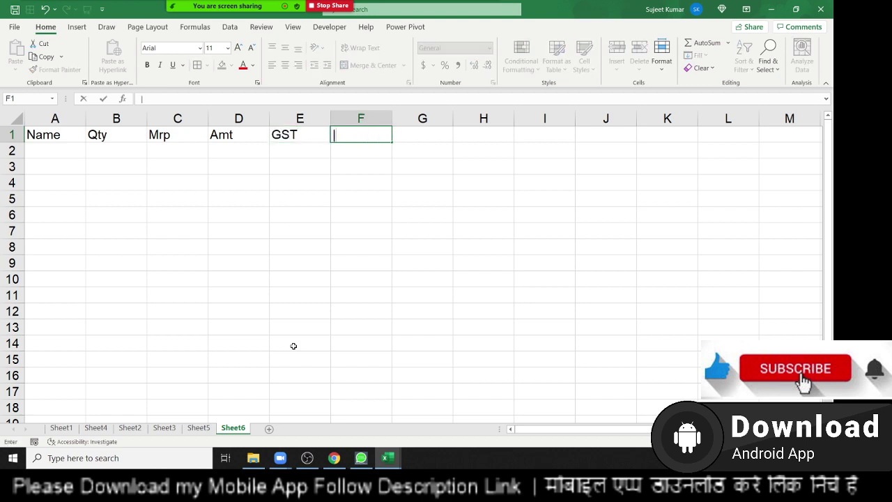
key(Escape)
text(Com)
key(Tab)
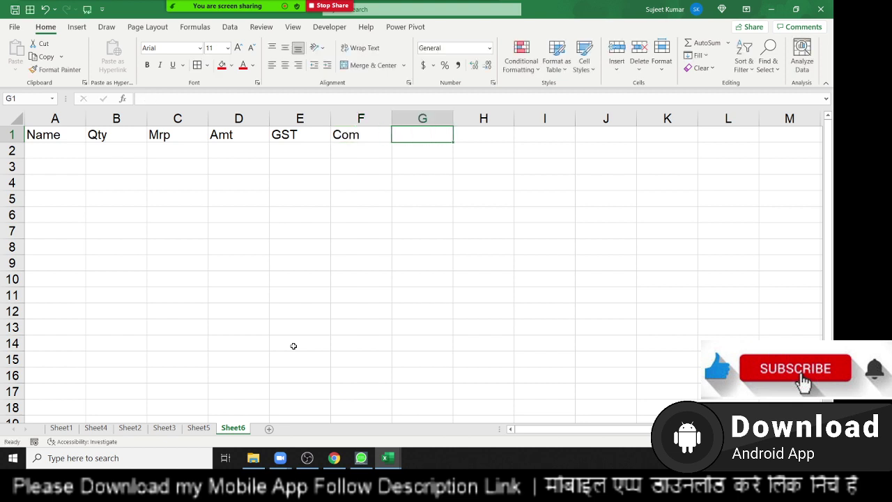
text(T)
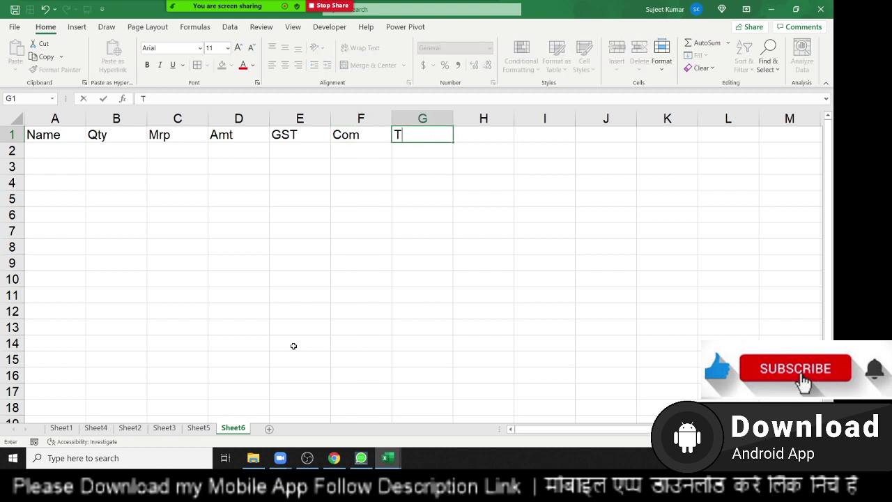
text(otal)
key(Tab)
Step: Add the Date and Time headers in H1:I1, then go to cell D2
text(D)
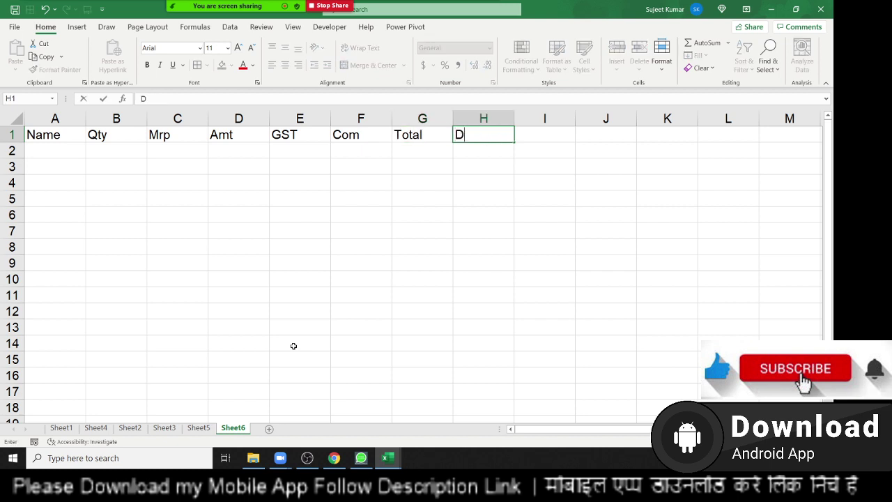
text(ate)
key(Tab)
text(Tim)
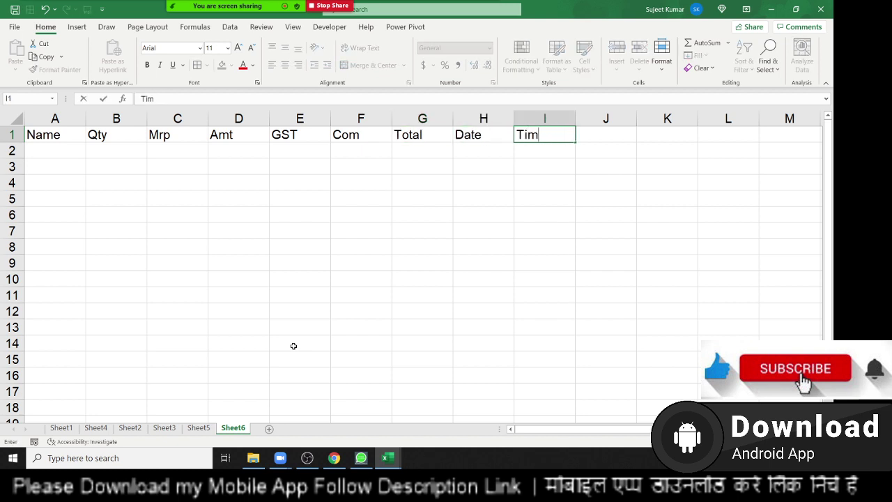
text(e)
key(Down)
key(Down)
key(Left)
key(Left)
key(Left)
key(Left)
key(Up)
key(Left)
key(Left)
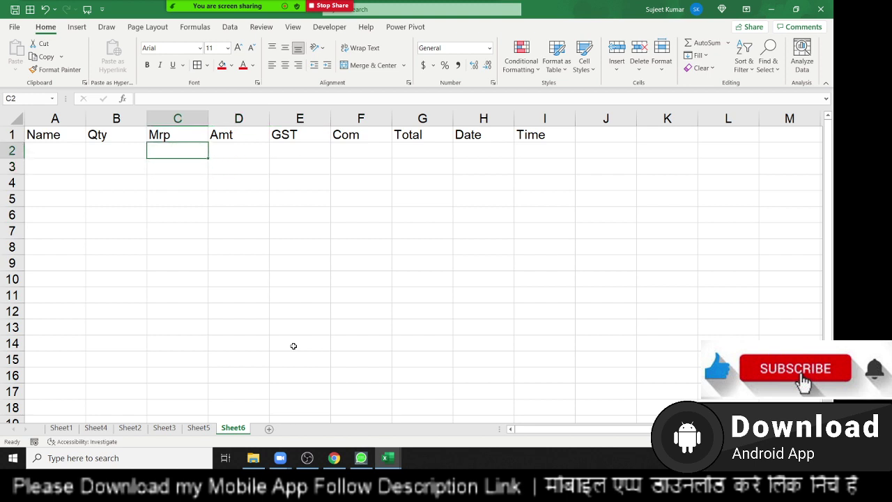
key(Right)
Step: Enter the Amt formula =B2*C2 in D2 and an 18% GST formula in E2
text(=)
key(Left)
key(Left)
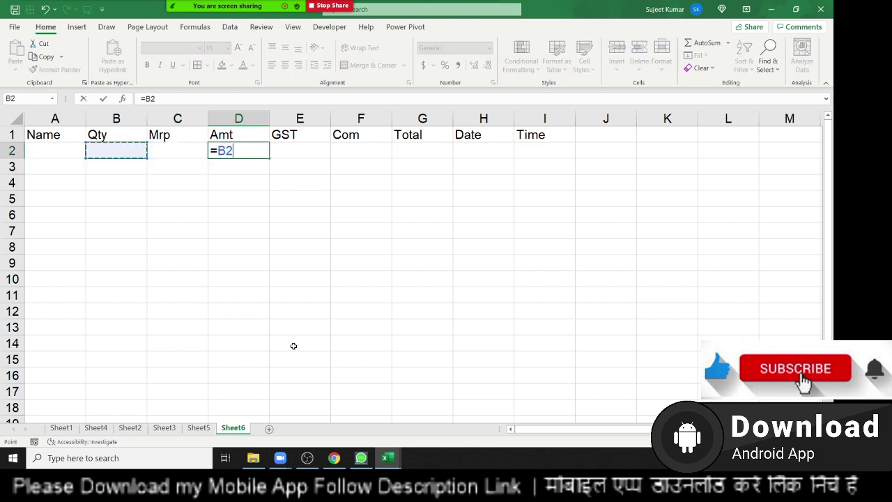
text(*)
key(Left)
key(Return)
key(Up)
key(Right)
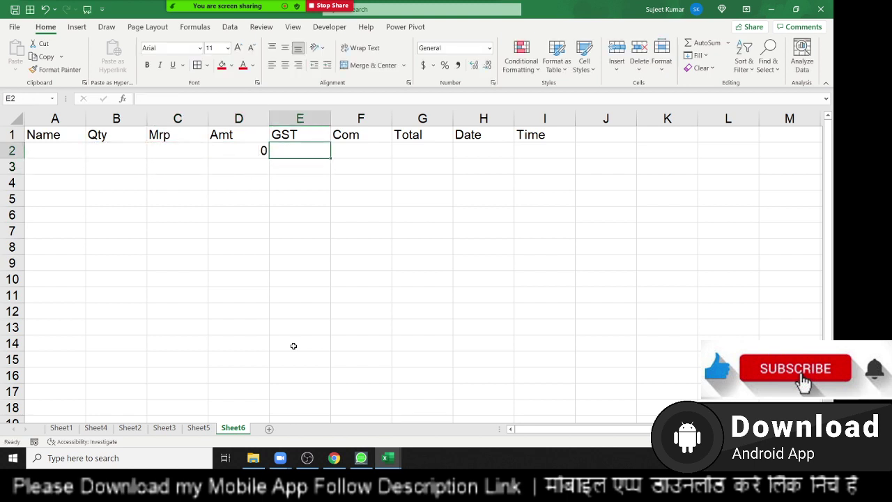
text(=)
key(Left)
text(*)
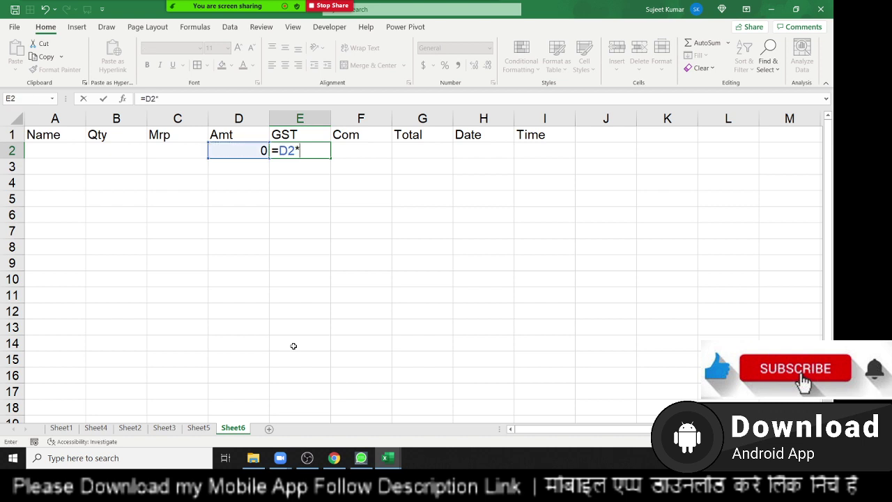
text(18%)
key(Return)
Step: Enter the Com formula =D2*2% in F2 and an AutoSum Total in G2
key(Up)
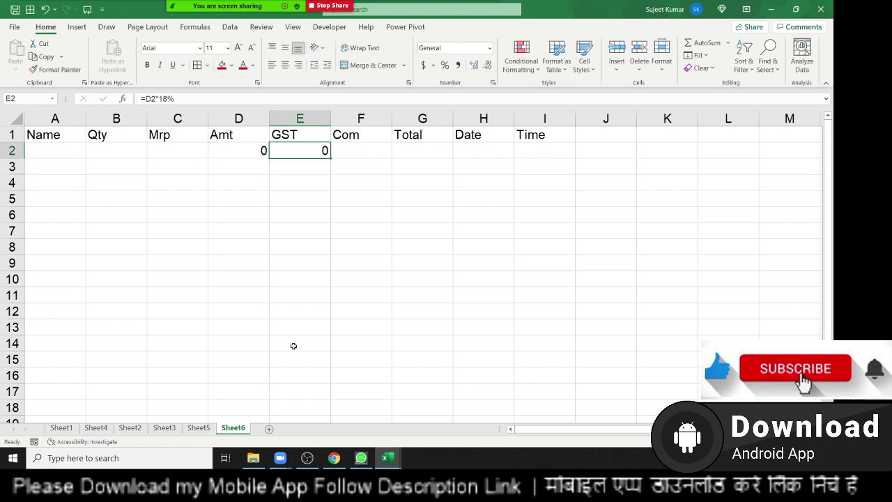
key(Right)
text(=)
key(Left)
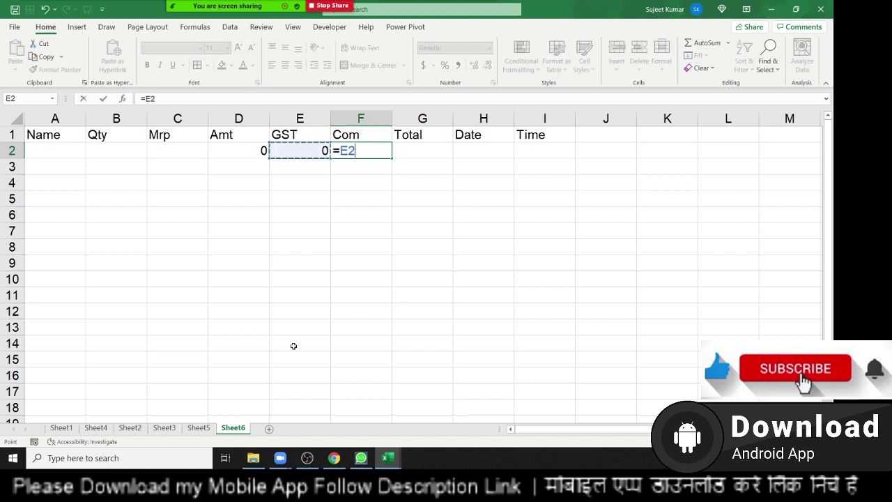
key(Left)
text(*2)
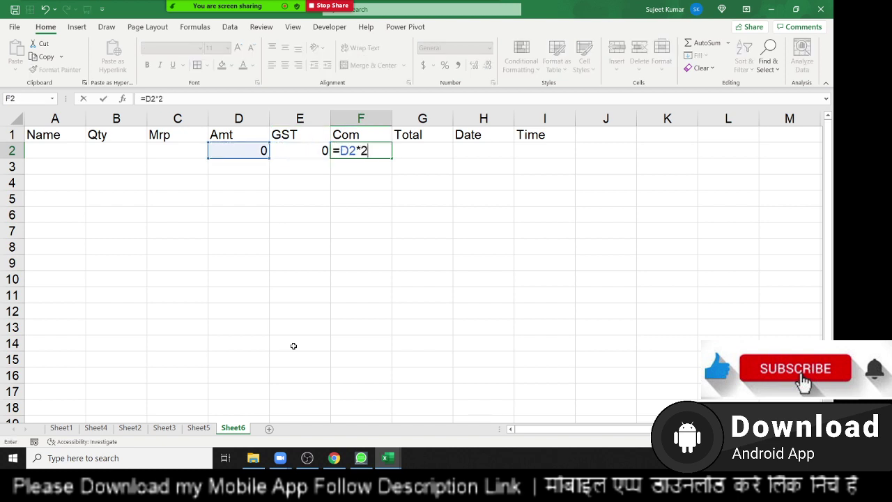
text(%)
key(Return)
key(Up)
key(Right)
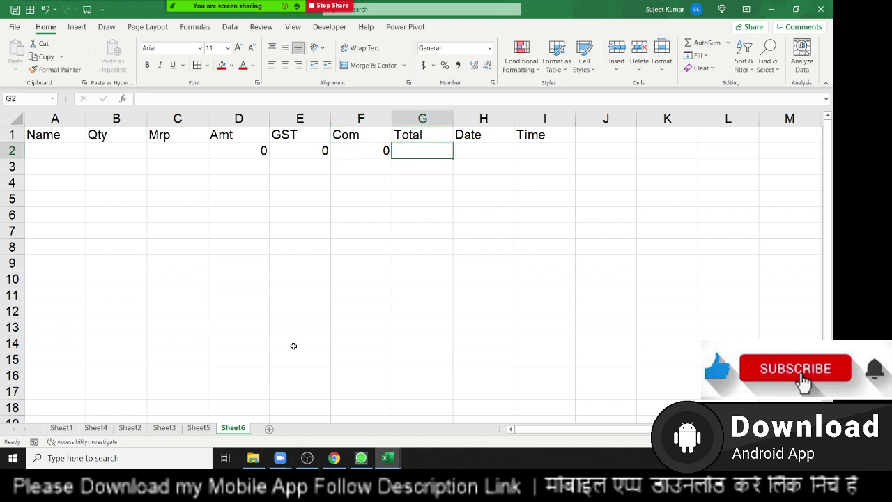
key(alt+equal)
key(Return)
Step: Select D2:G18 and fill the row 2 formulas down with Ctrl+D
key(Up)
key(Left)
key(Left)
key(Left)
key(shift+Right)
key(shift+Right)
key(shift+Right)
key(shift+Down)
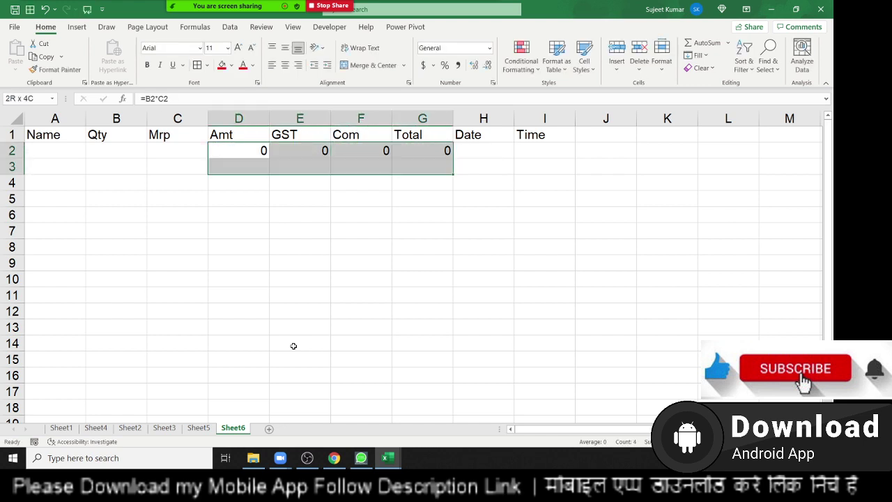
key(shift+Down)
key(shift+Down)
key(shift+Down)
key(shift+Down)
key(shift+Down)
key(shift+Down)
key(shift+Down)
key(shift+Down)
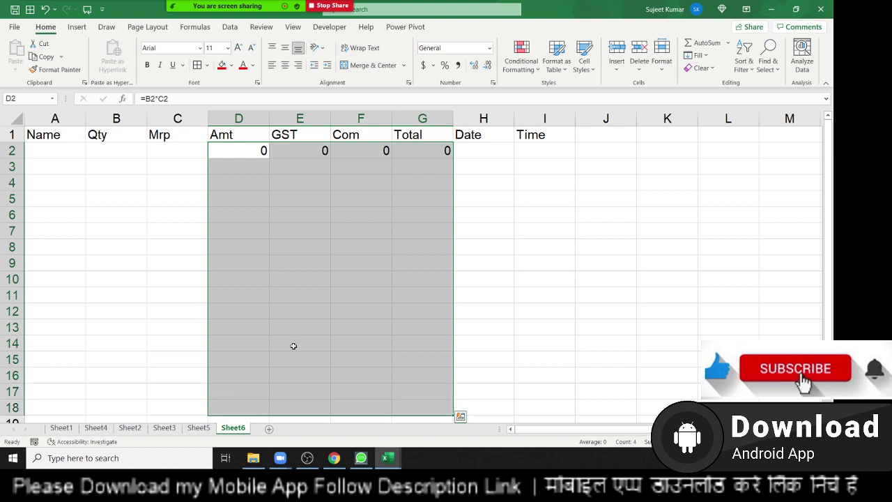
key(ctrl+d)
key(ctrl+q)
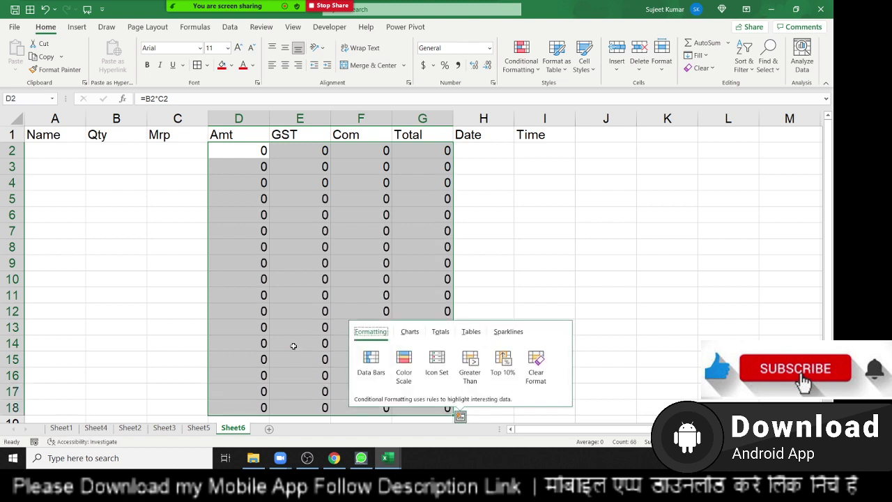
key(t)
key(Escape)
key(Left)
key(Left)
key(Left)
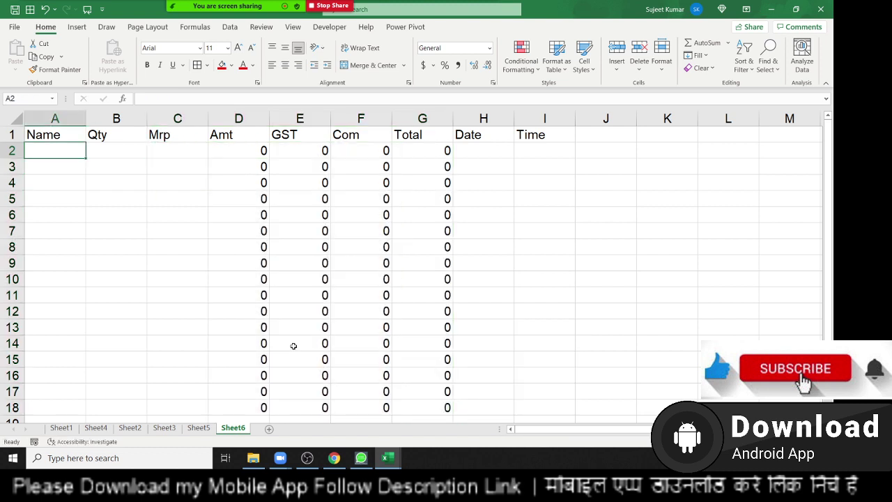
Step: Enter a customer name, Qty 25 and Mrp 65 in row 2
text(Puja)
key(Tab)
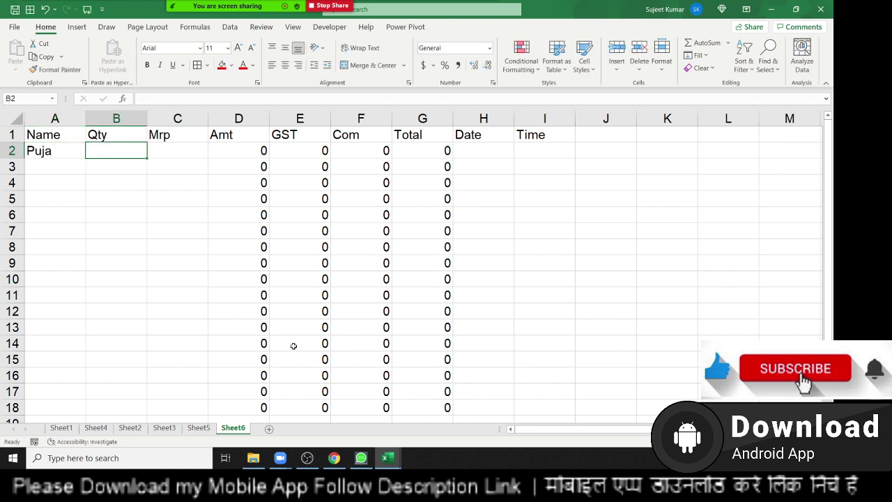
text(25)
key(Tab)
text(65)
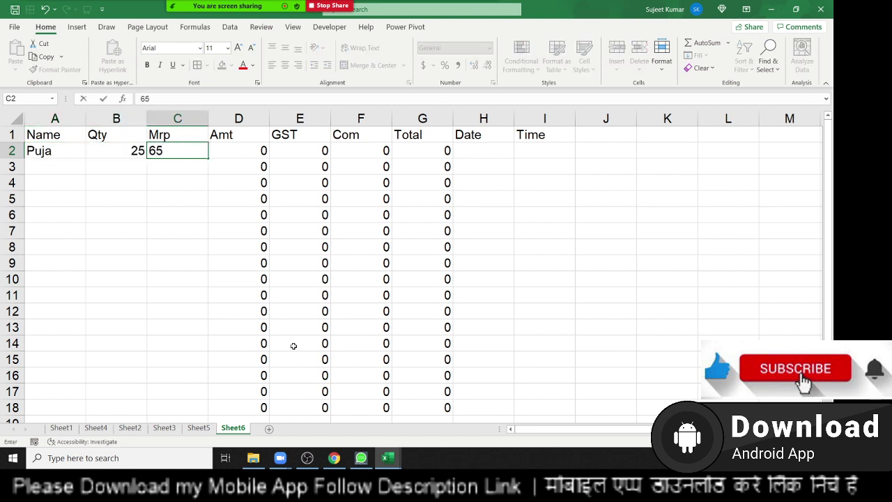
key(Tab)
key(Right)
key(Right)
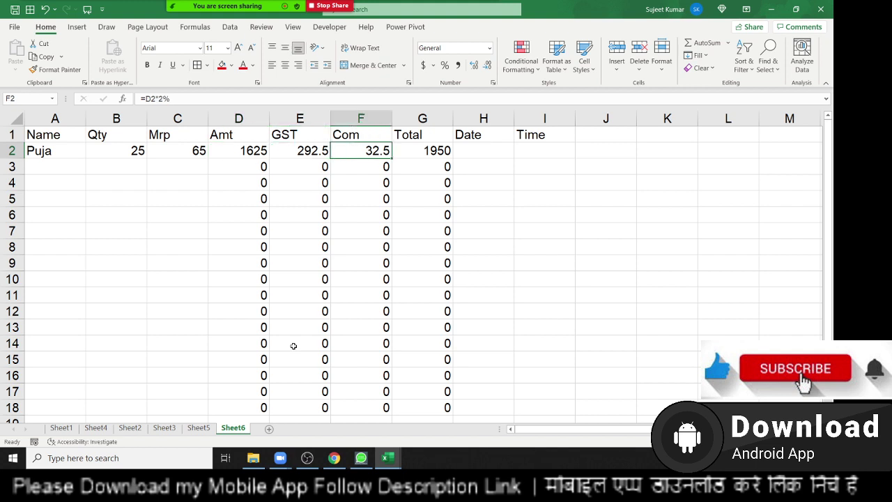
key(Right)
key(Right)
key(Left)
key(Left)
key(Left)
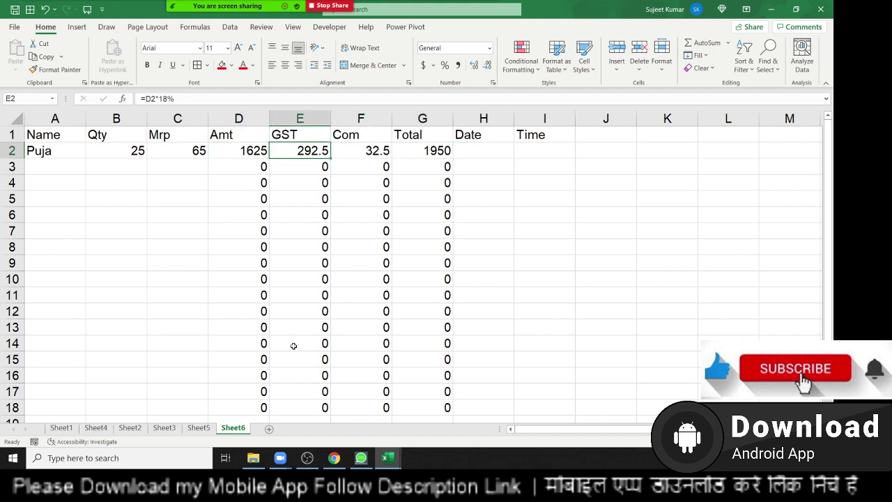
key(Right)
key(Right)
key(Right)
Step: Insert today's date in H2 and the current time in I2
key(ctrl+semicolon)
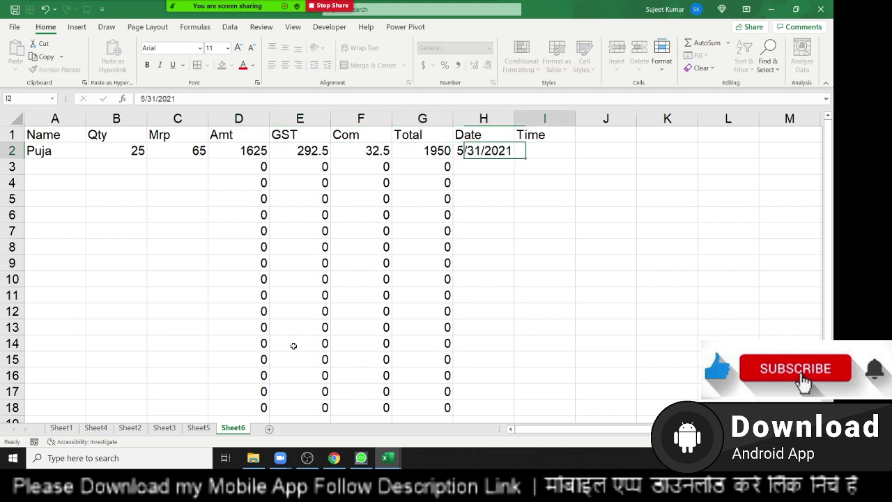
key(Tab)
key(ctrl+shift+semicolon)
key(Return)
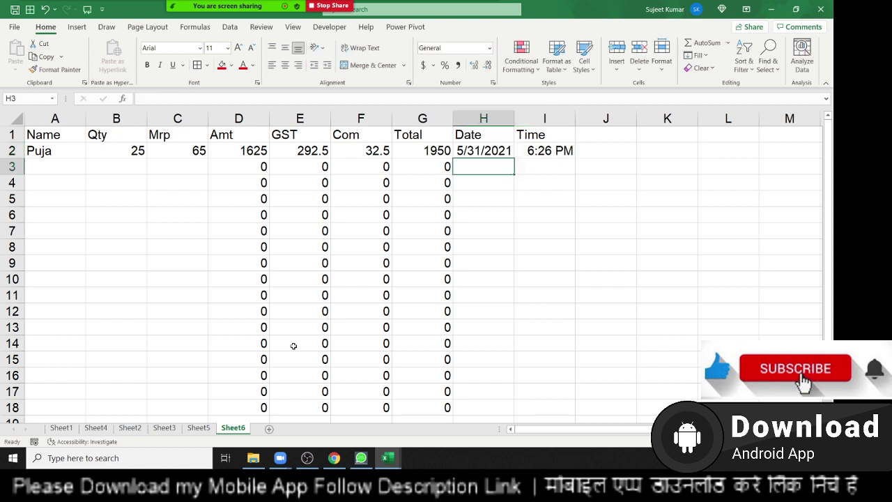
Step: Enter 25 in C3 and check the Amt, GST, Com and Total results in row 3
key(Left)
key(Left)
key(Left)
key(Left)
key(Left)
text(25)
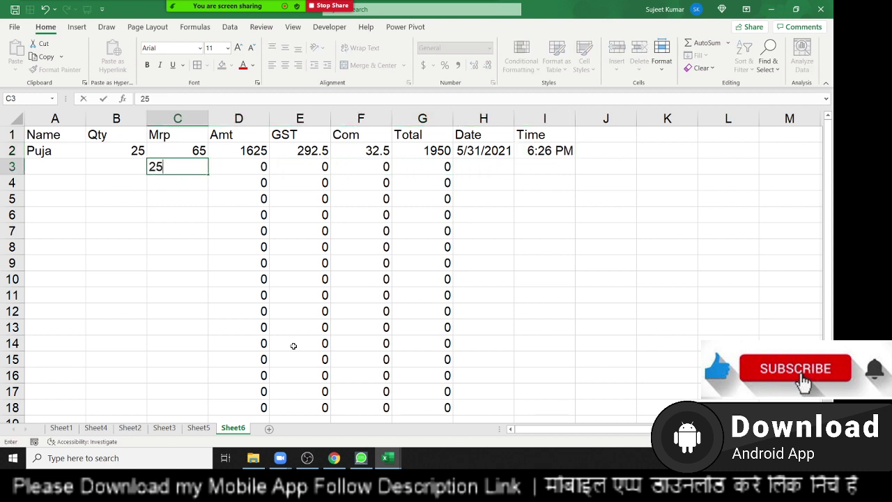
key(Tab)
key(Right)
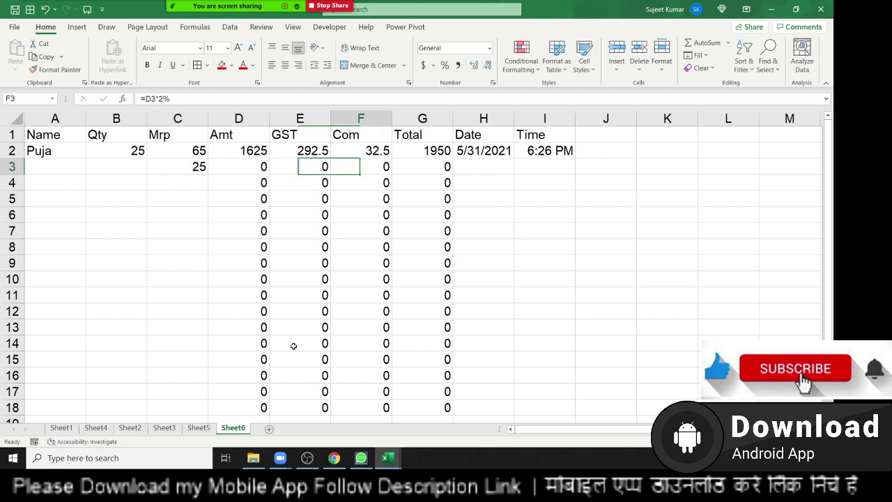
key(Right)
key(Right)
key(Right)
key(Left)
key(Left)
key(Left)
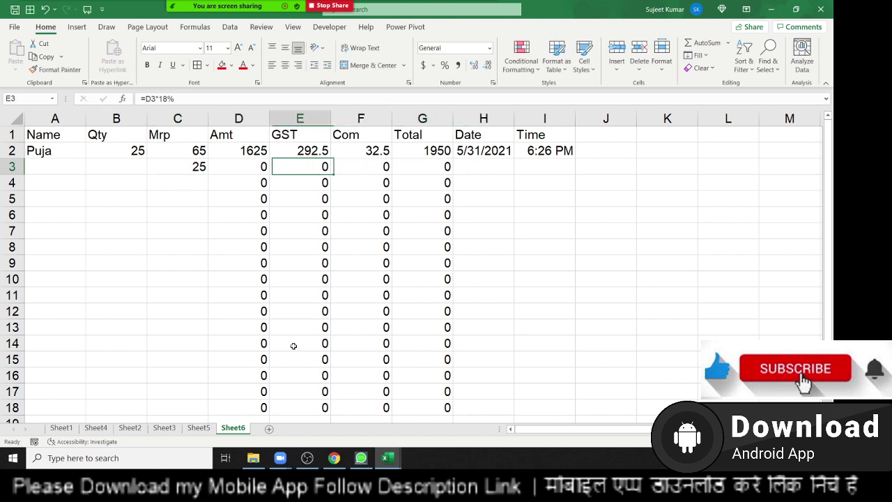
key(Left)
key(Right)
key(Right)
key(Right)
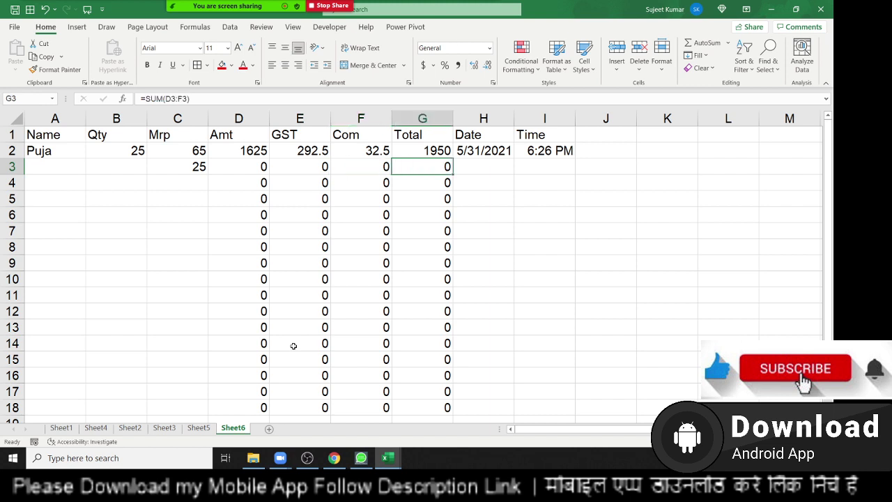
key(Left)
key(Left)
key(Left)
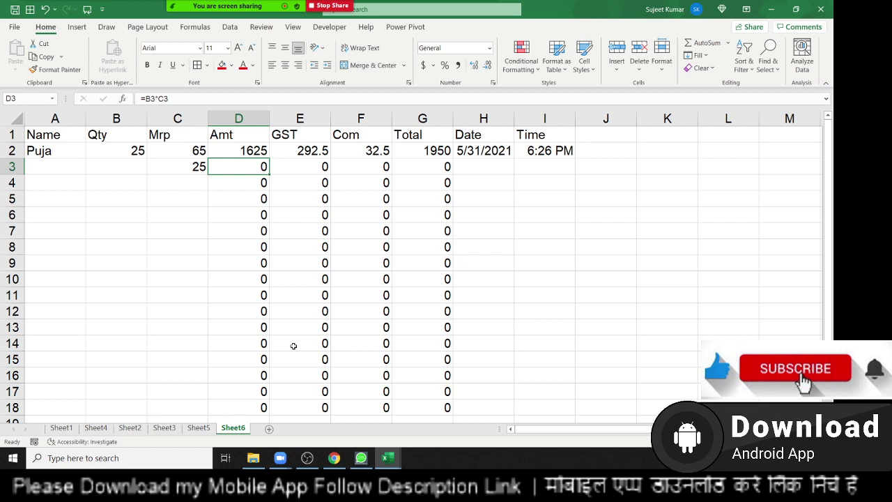
click(189, 189)
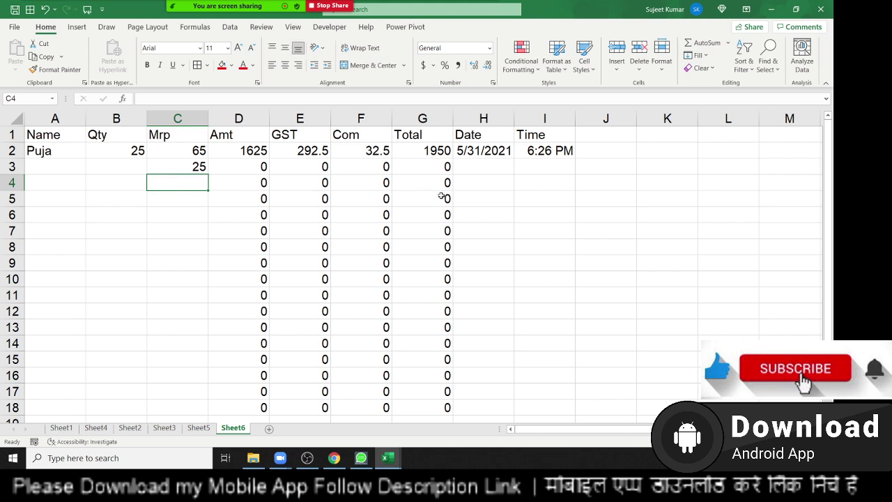
click(490, 180)
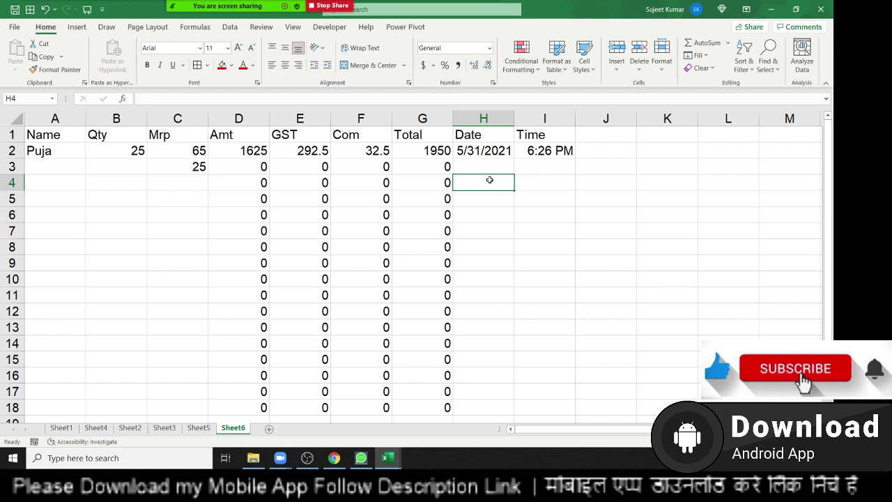
Step: Select all of Sheet6 and clear Locked in Format Cells Protection
click(15, 120)
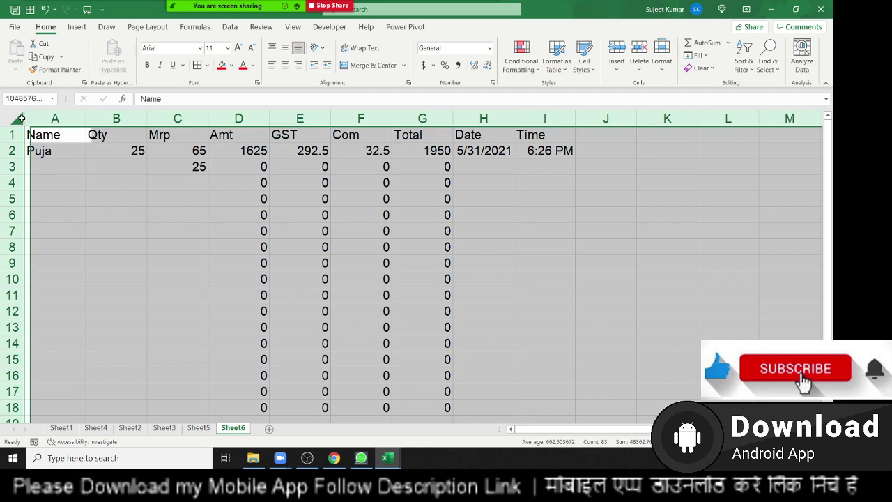
right_click(105, 159)
click(168, 300)
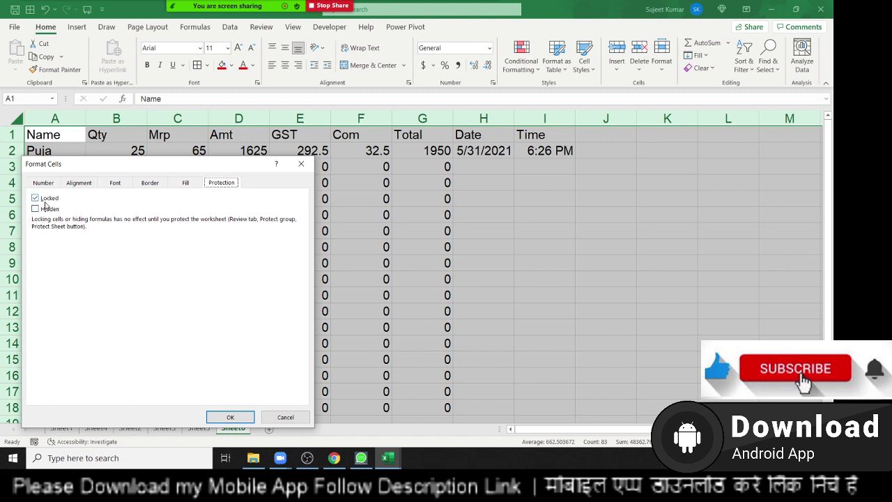
click(45, 199)
click(230, 417)
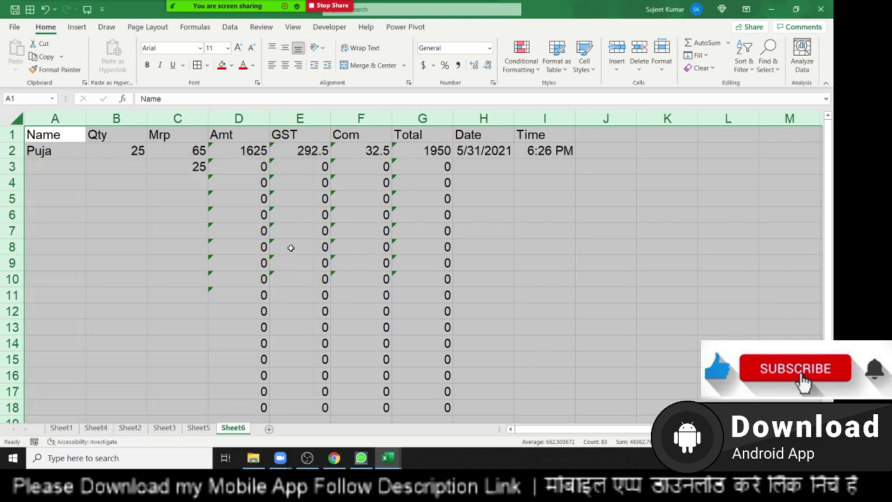
click(199, 225)
Step: Select columns D–G and tick Locked in Format Cells Protection
drag(238, 118, 401, 120)
right_click(397, 126)
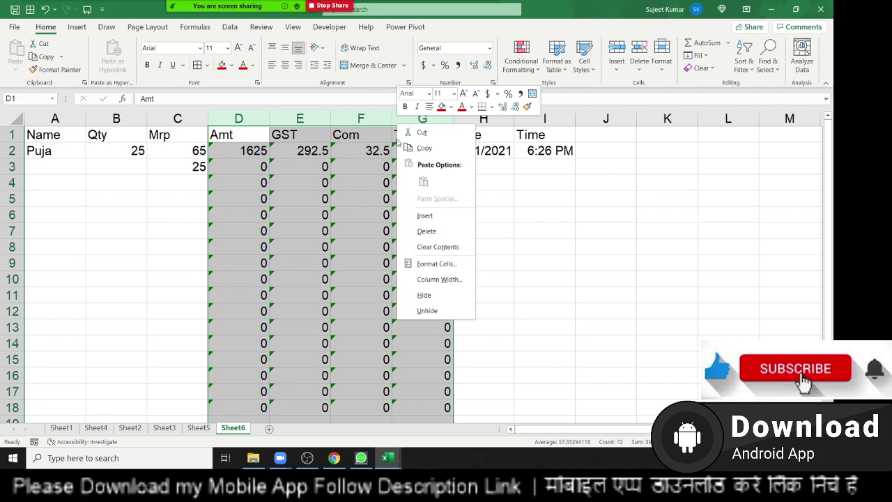
click(424, 264)
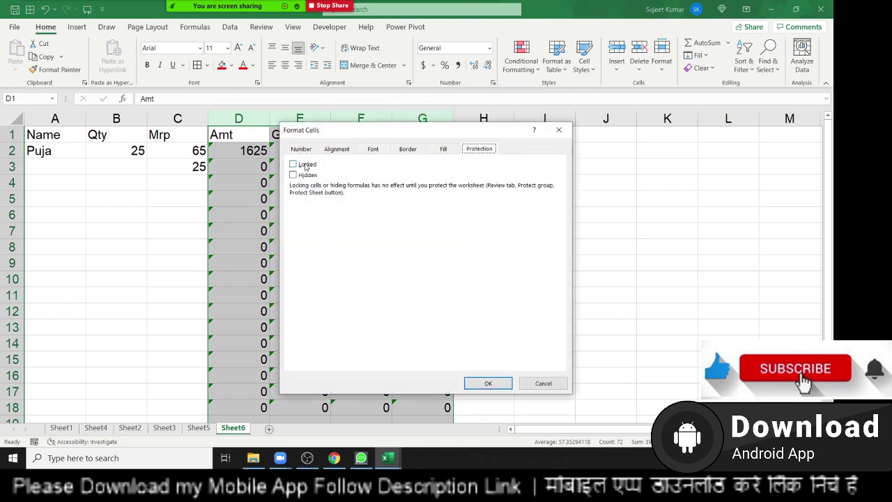
click(305, 166)
click(489, 383)
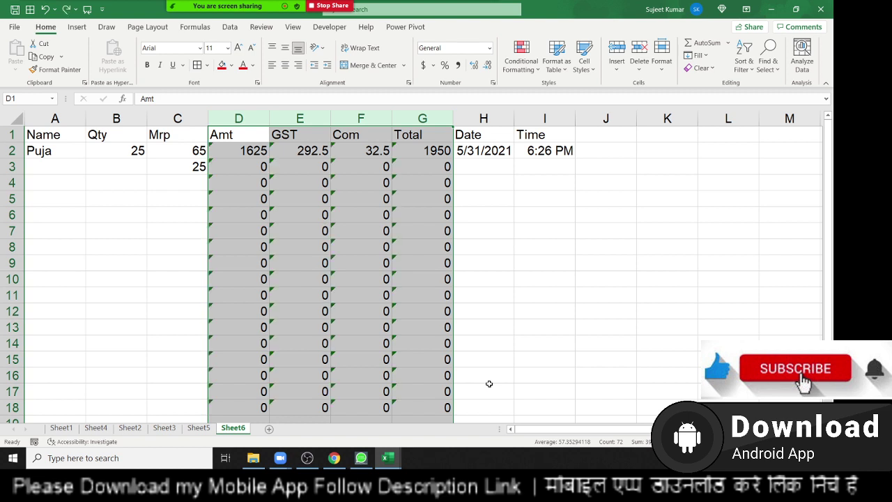
key(ctrl+a)
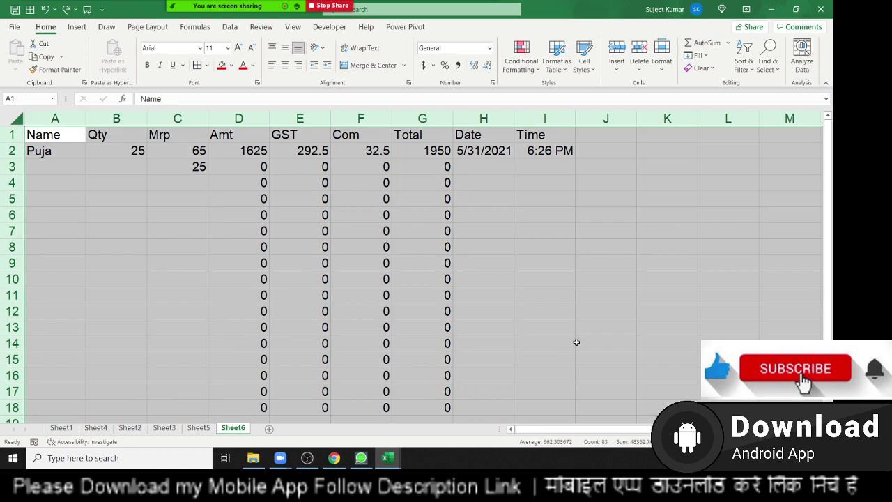
Step: Select all of Sheet6, then open and cancel Format Cells without changes
click(81, 235)
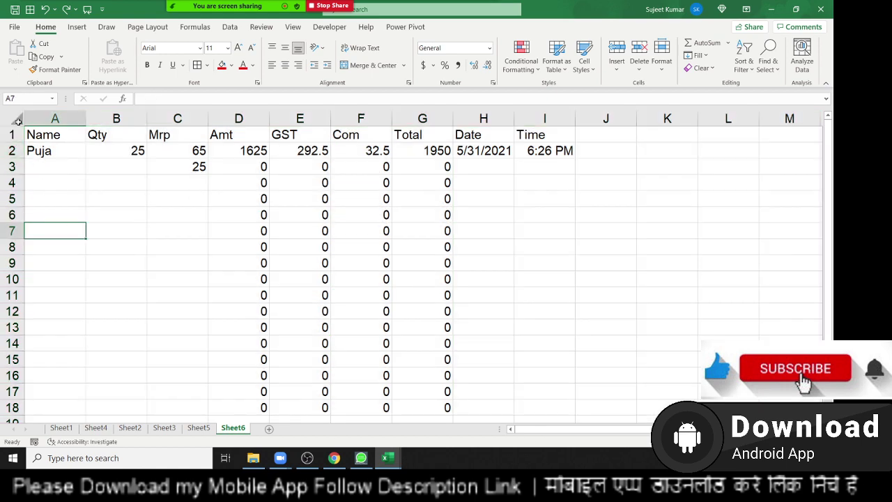
click(17, 120)
right_click(106, 166)
click(155, 304)
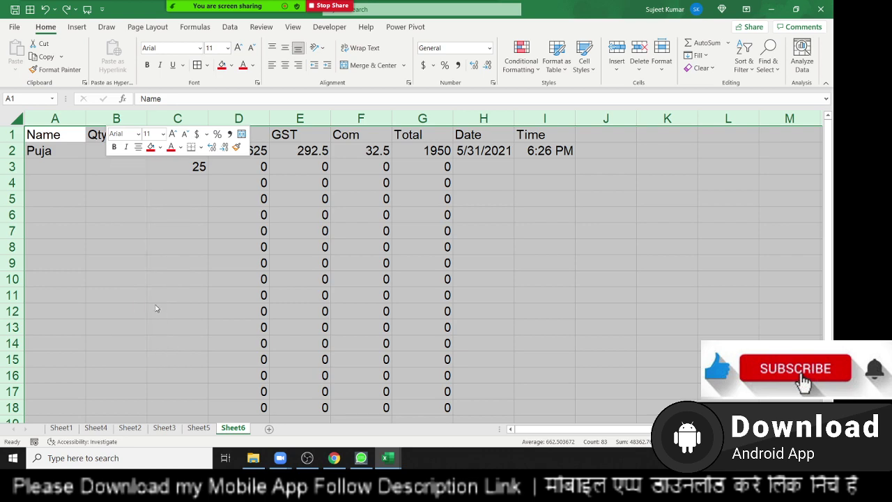
click(272, 423)
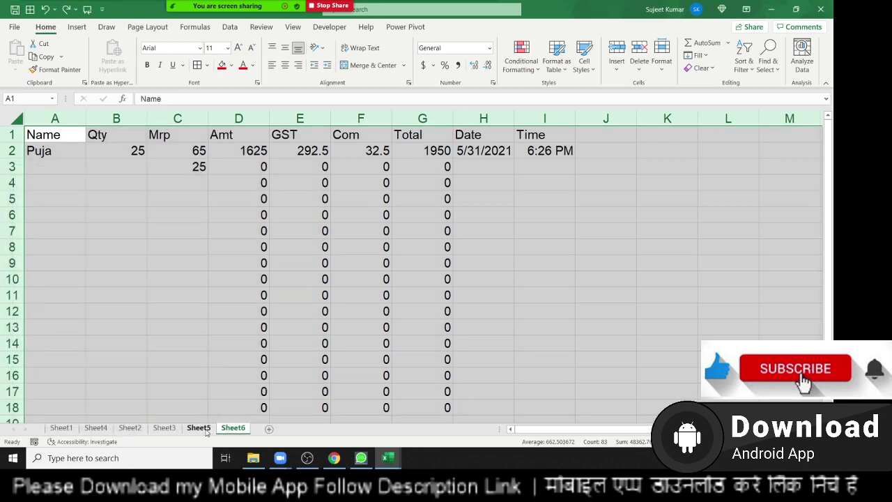
Step: Glance at Sheet5, return to Sheet6, and clear Locked for all its cells
click(198, 428)
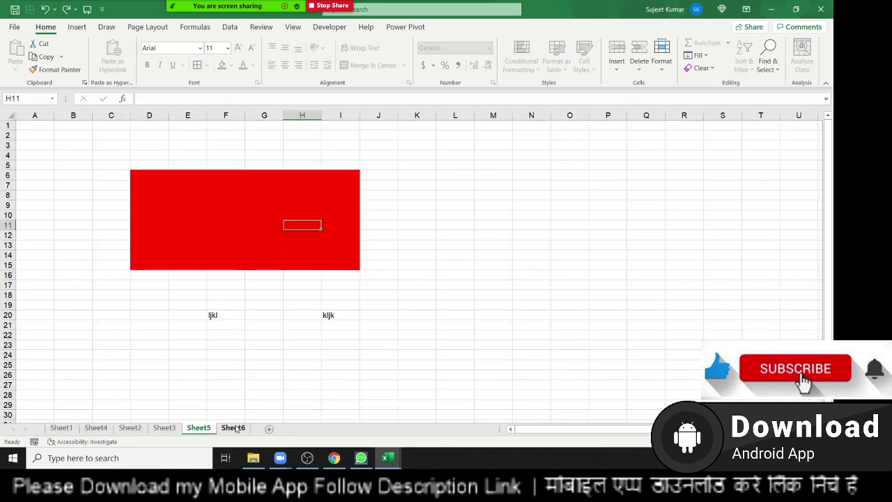
click(233, 428)
right_click(99, 166)
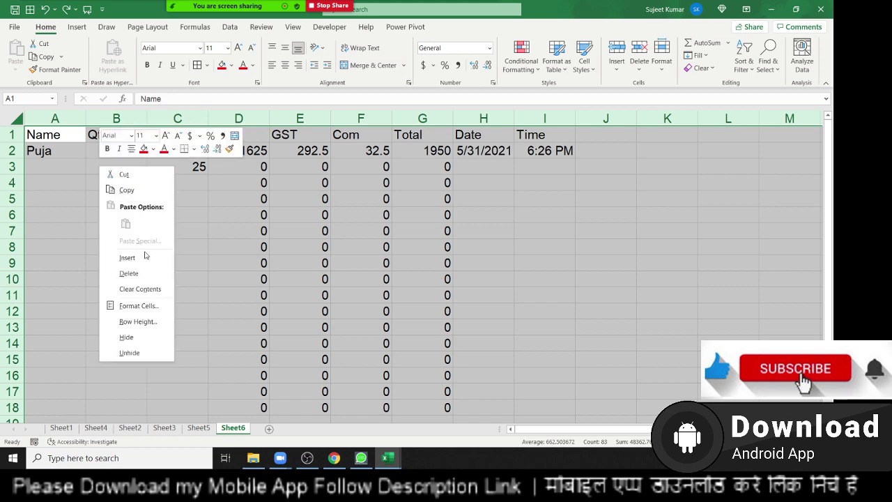
click(143, 302)
click(18, 205)
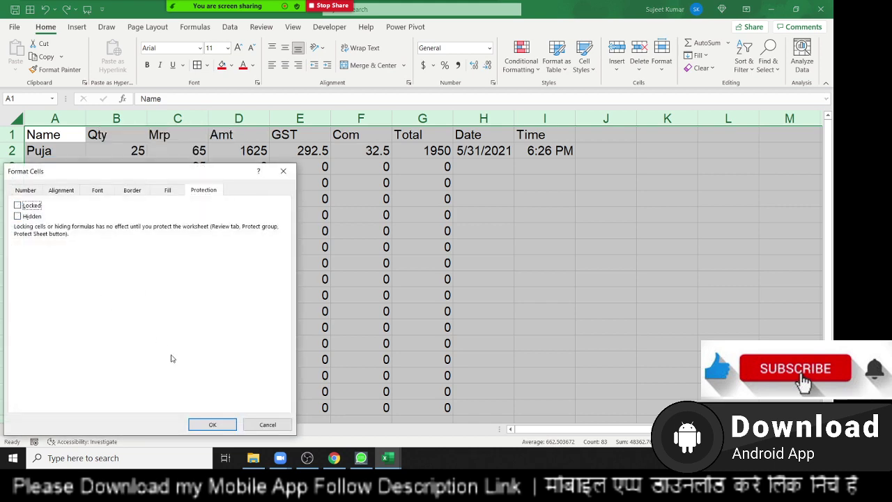
click(208, 423)
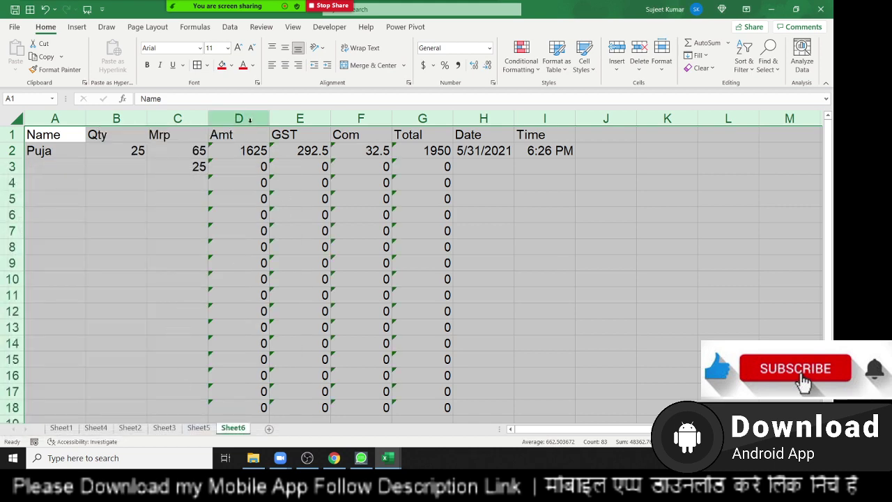
Step: Select the Amt, GST, Com and Total columns D–G and tick Locked in Format Cells Protection
drag(247, 120, 411, 129)
right_click(411, 129)
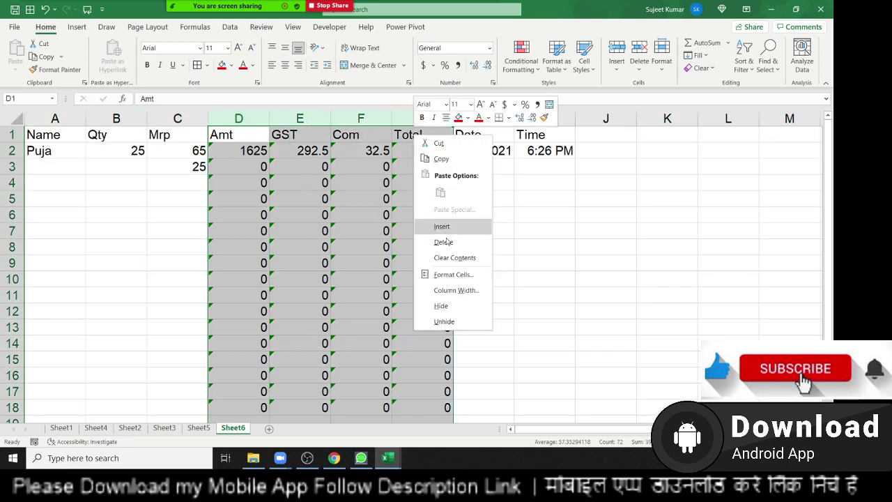
click(438, 277)
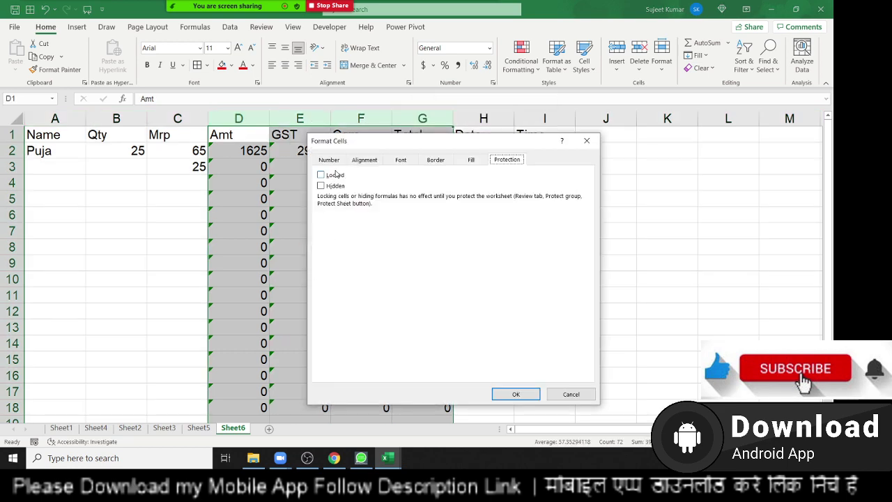
click(335, 178)
click(508, 394)
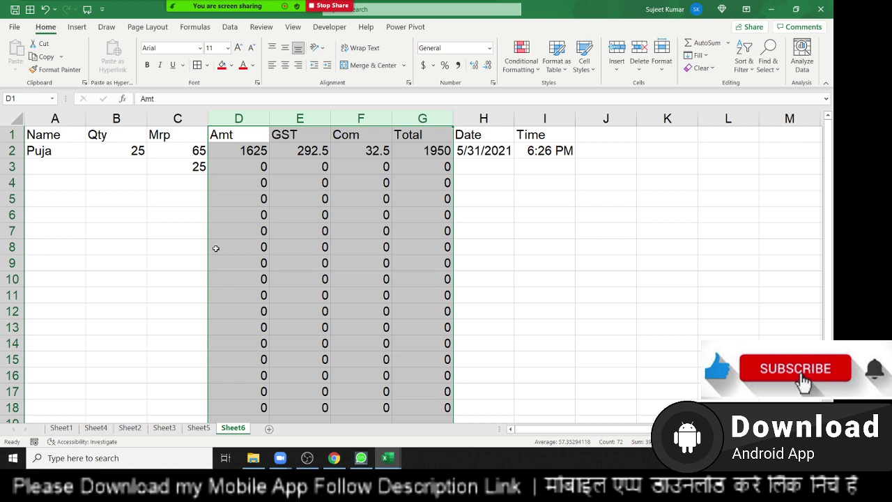
Step: Protect Sheet6 with no password and 'Select locked cells' unticked
click(174, 275)
right_click(240, 433)
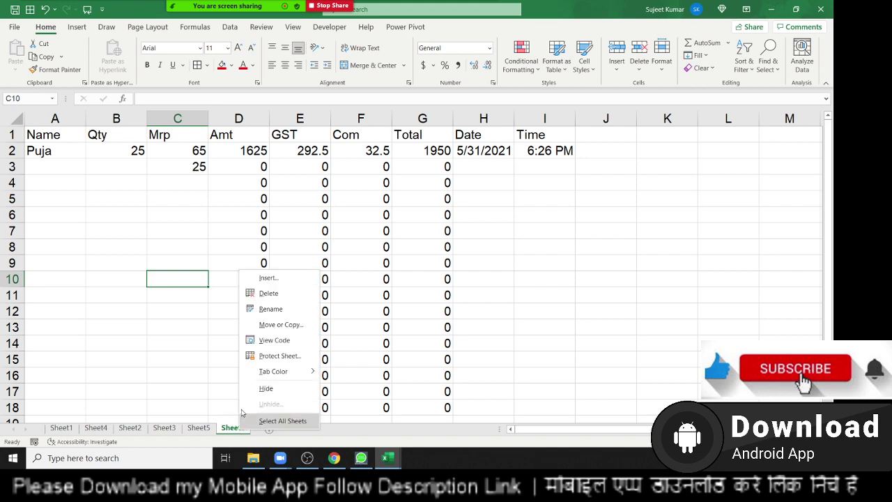
click(272, 355)
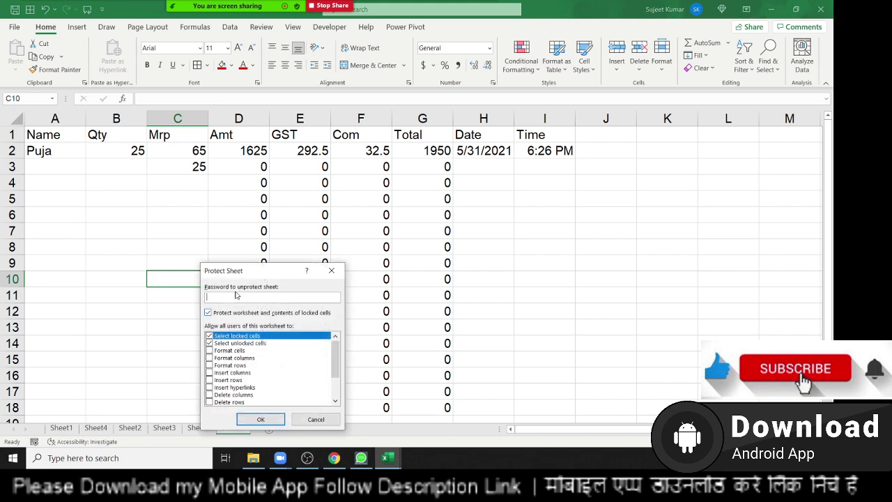
drag(241, 270, 427, 195)
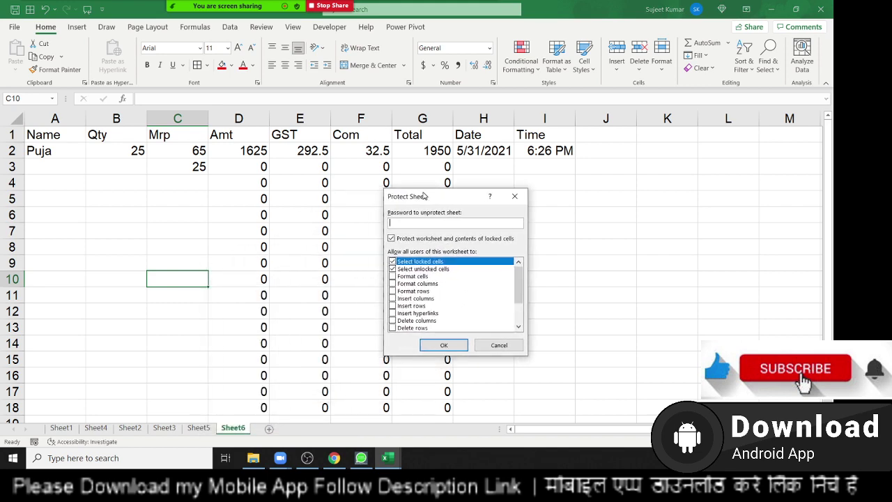
click(392, 261)
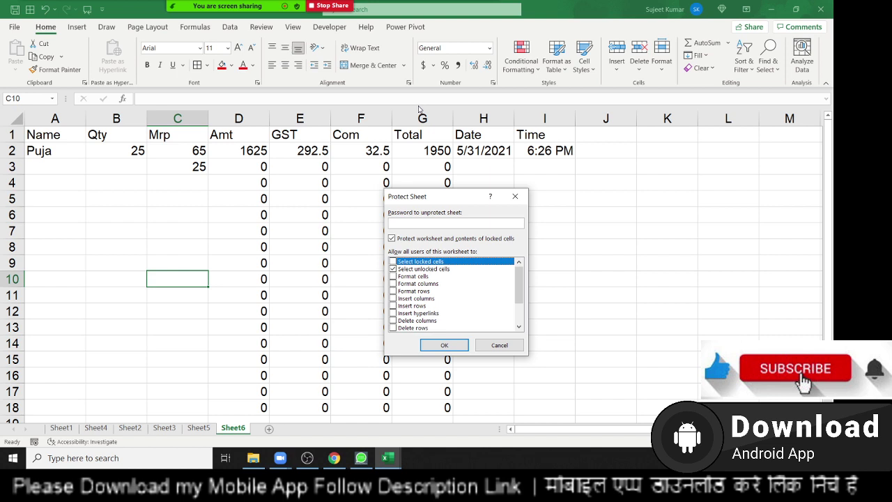
click(452, 345)
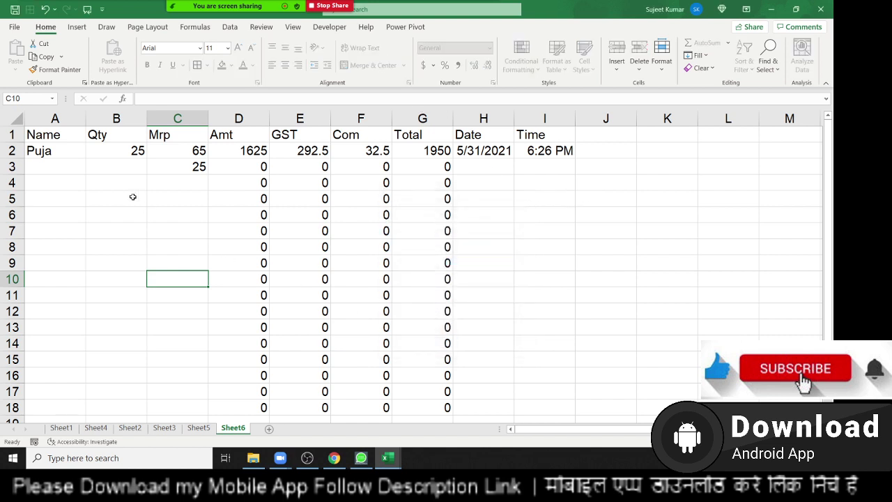
Step: Clear the stray 25 from C3 and cancel the misplaced entry in J2
click(171, 167)
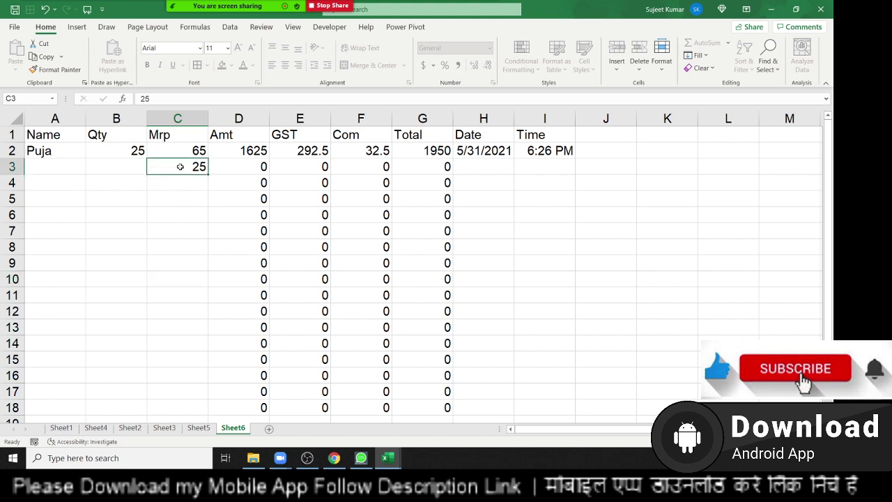
key(Delete)
key(Up)
key(Right)
key(Right)
key(Right)
key(Right)
key(Right)
text(M)
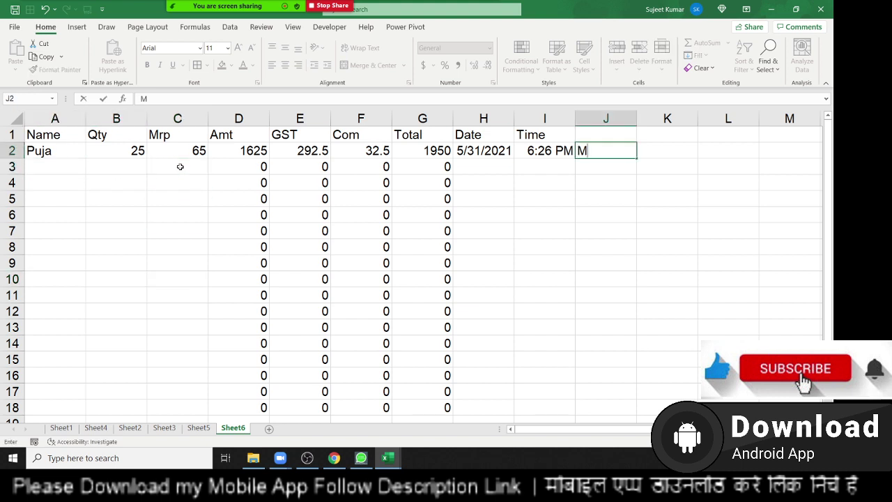
text(ohan)
key(Escape)
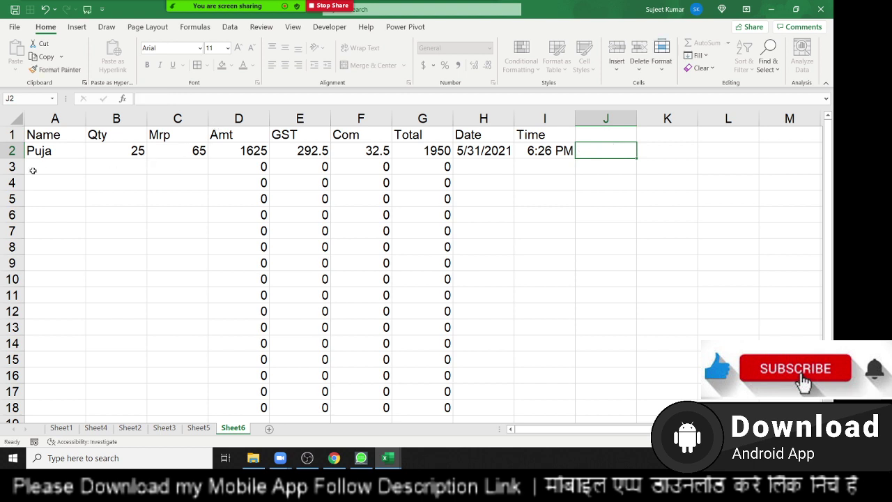
Step: Enter the customer's name, Qty 85 and Mrp 65 across A3:C3
click(33, 170)
text(Moha)
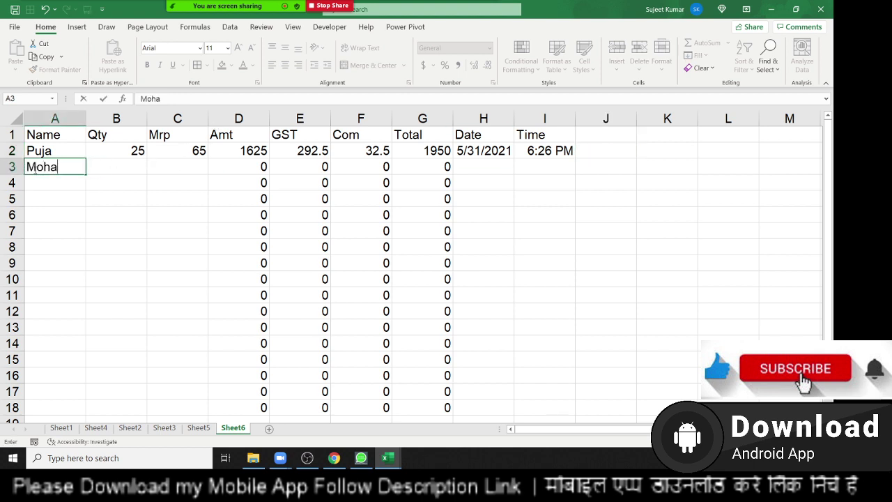
text(n)
key(Tab)
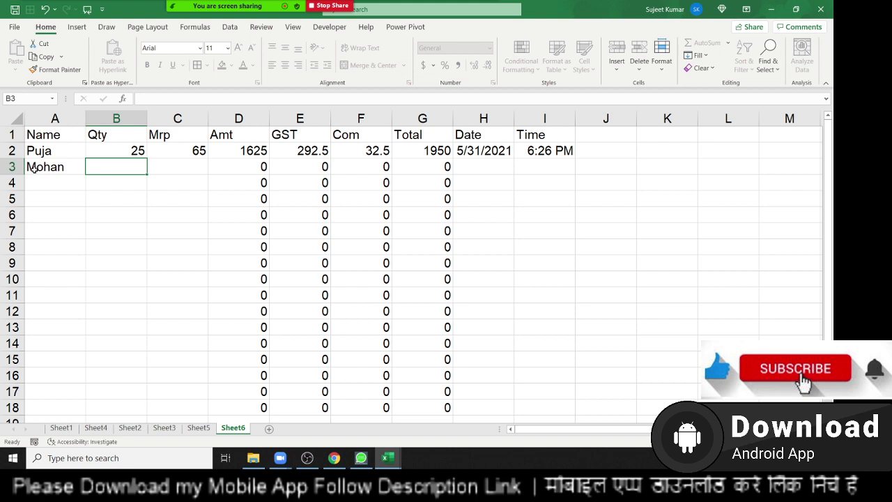
text(85)
key(Tab)
text(65)
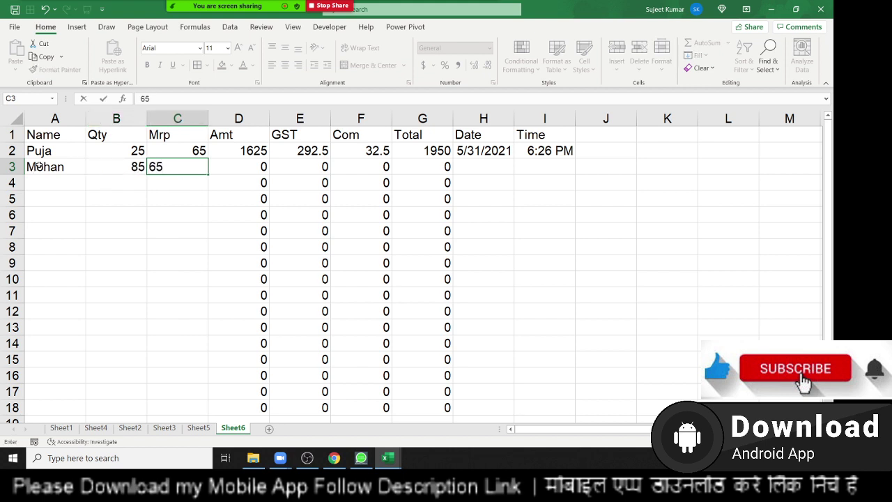
key(Tab)
key(Tab)
key(Tab)
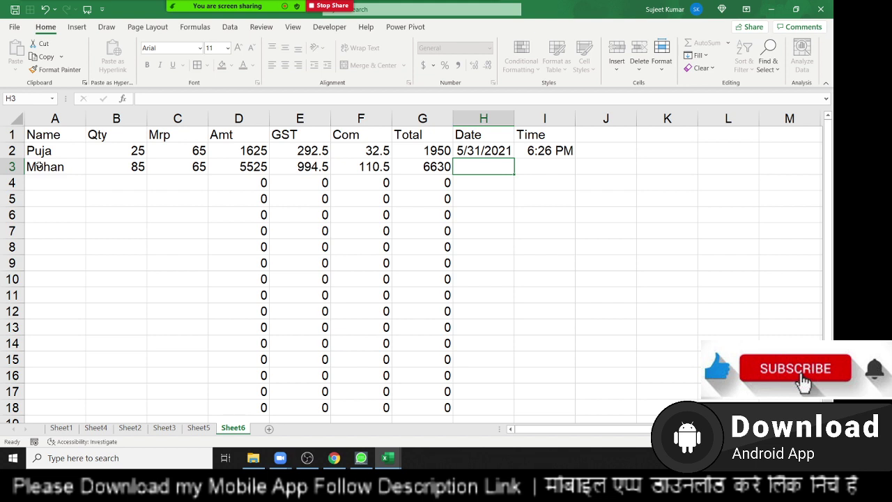
Step: Insert today's date in H3 and the current time in I3, then add a new sheet
key(ctrl+shift+semicolon)
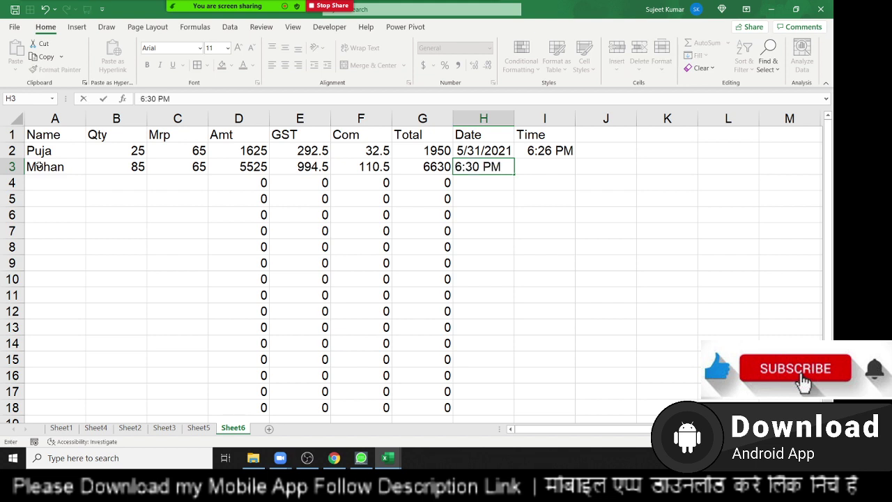
key(Tab)
key(shift+Tab)
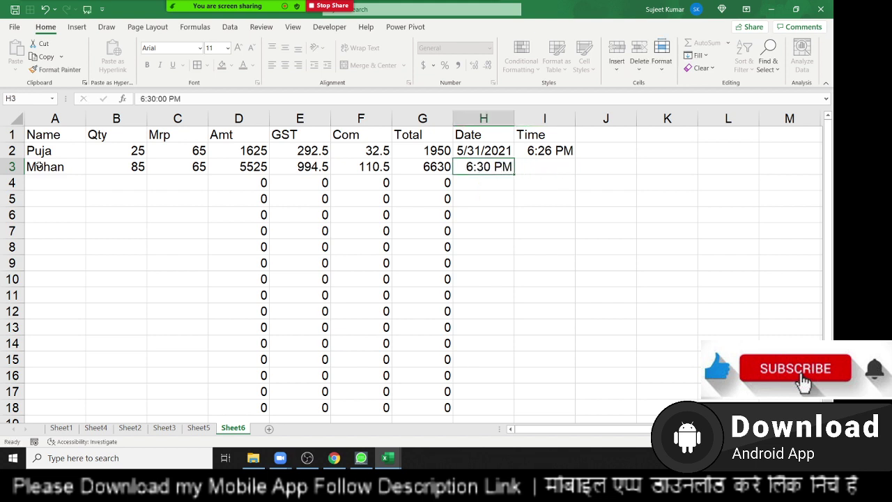
key(ctrl+semicolon)
key(Tab)
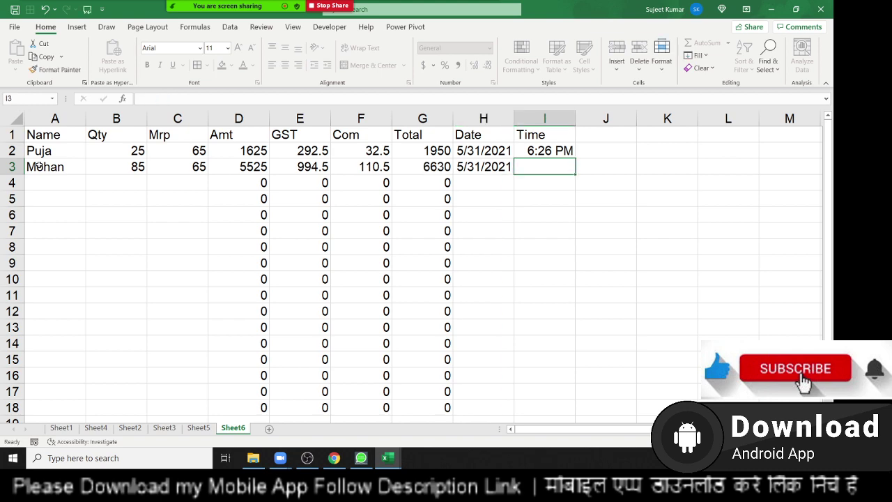
key(ctrl+shift+semicolon)
key(Return)
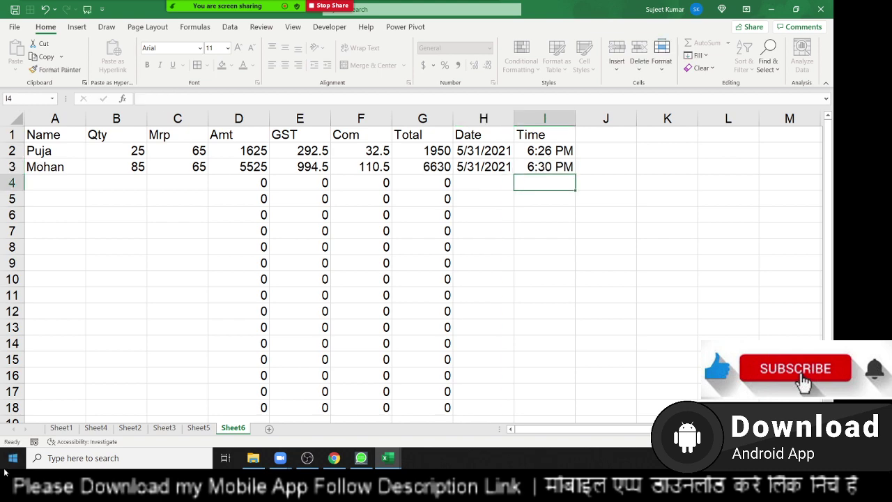
click(270, 428)
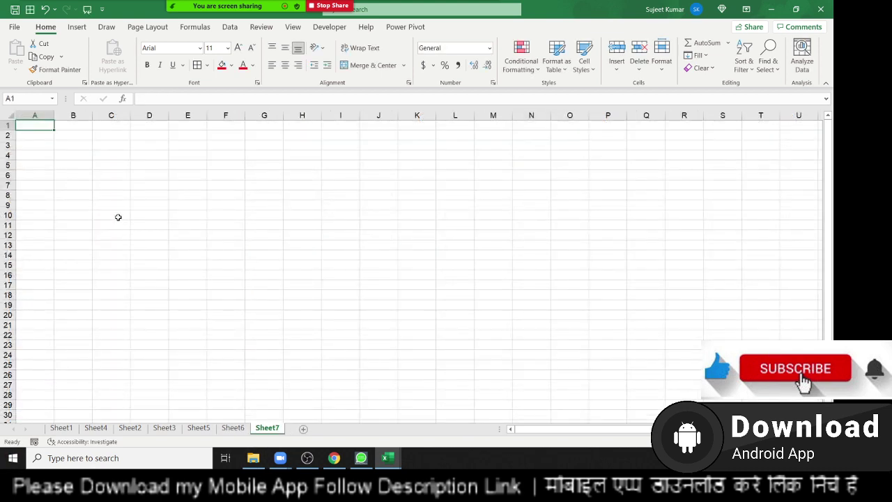
Step: Type the labels Name in B4, City in C7 and Marks in D9 on Sheet7
ctrl+scroll(90, 196, up, 3)
ctrl+scroll(90, 196, up, 1)
ctrl+scroll(145, 195, up, 1)
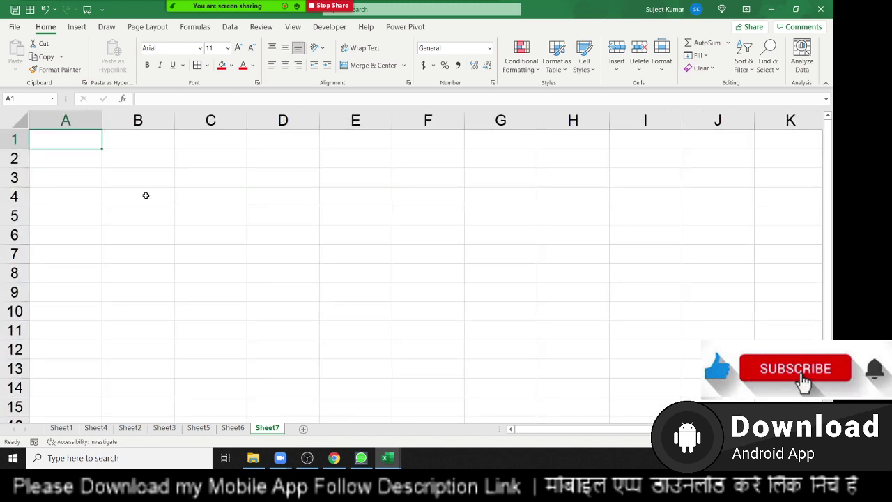
click(146, 195)
text(nAME)
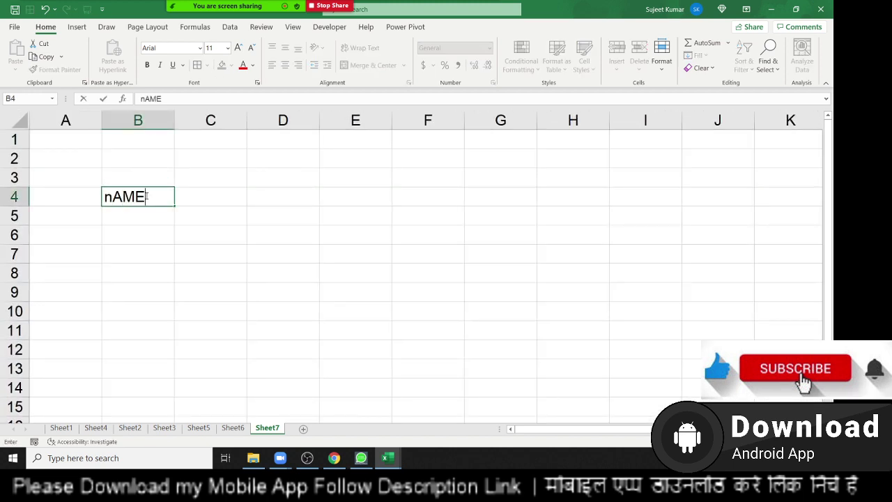
key(Return)
key(Down)
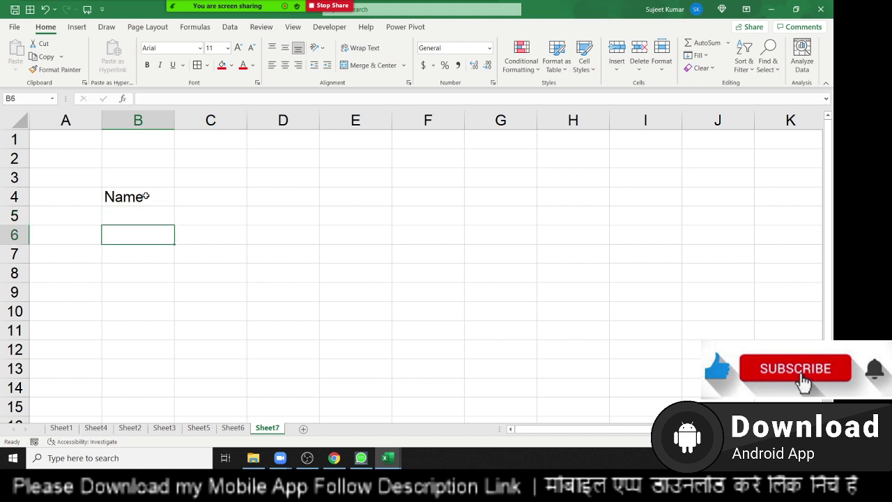
key(Down)
key(Right)
text(Cit)
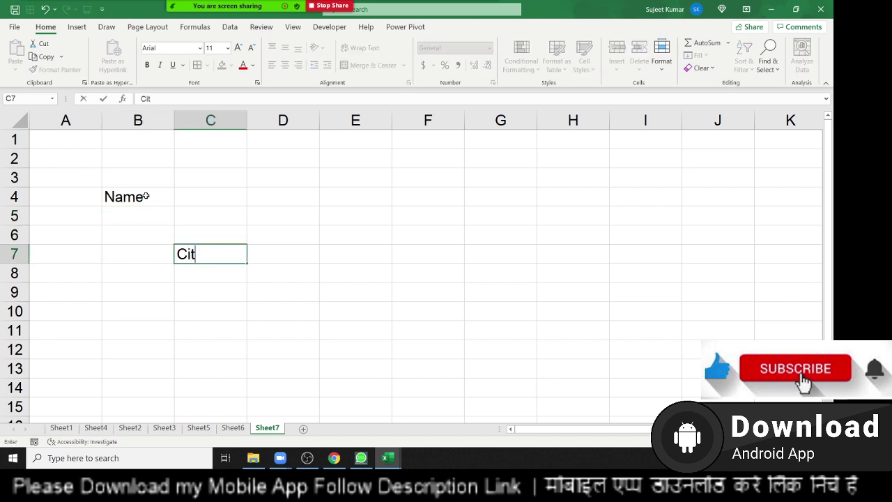
text(y)
key(Right)
key(Right)
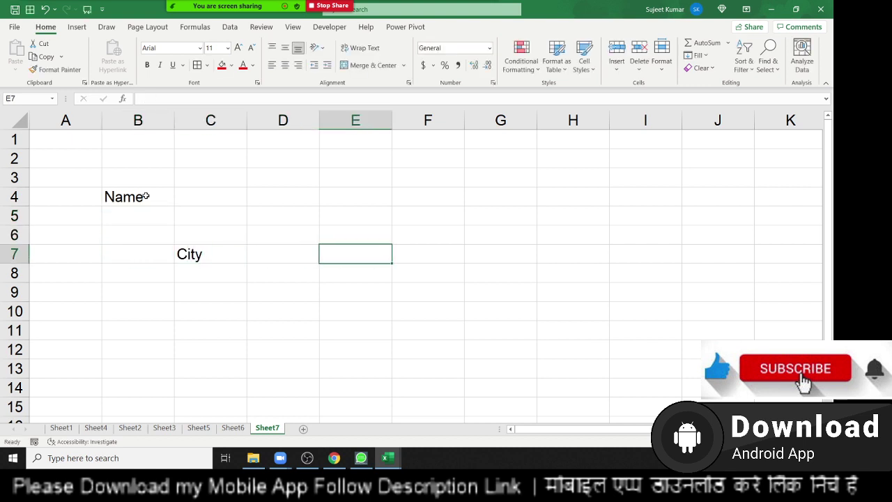
key(Down)
key(Down)
key(Left)
text(Ma)
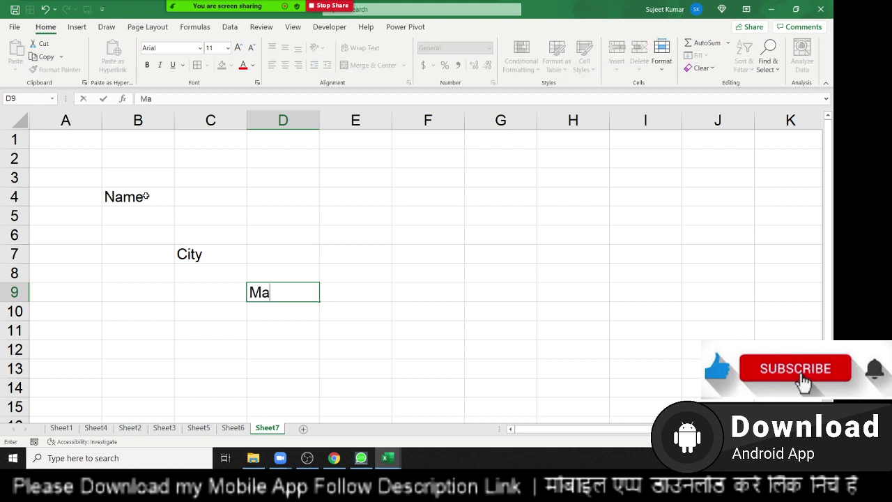
text(rks\)
key(BackSpace)
key(Return)
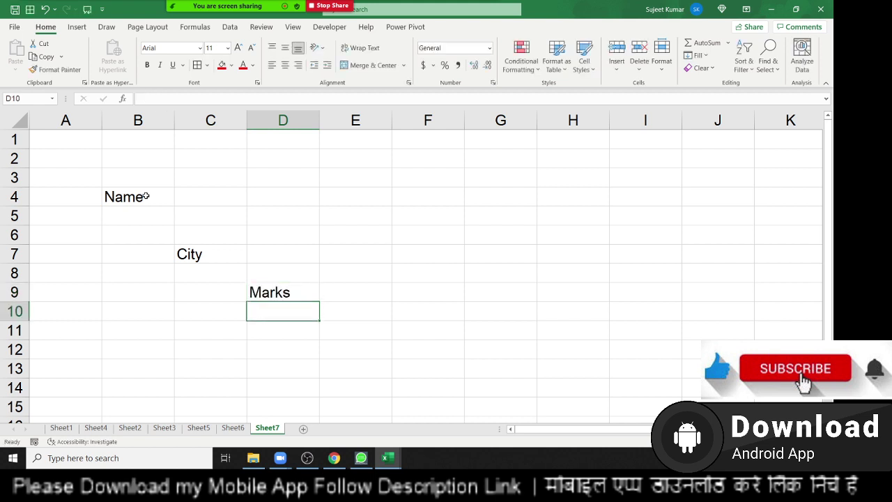
Step: Unlock cells C4, D7 and E9 through Format Cells and fill them red
click(203, 200)
ctrl+click(299, 257)
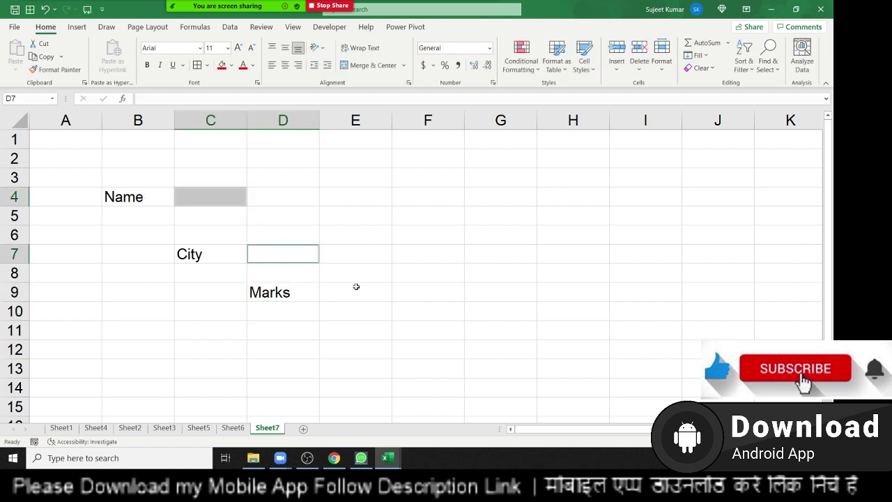
ctrl+click(355, 286)
right_click(304, 256)
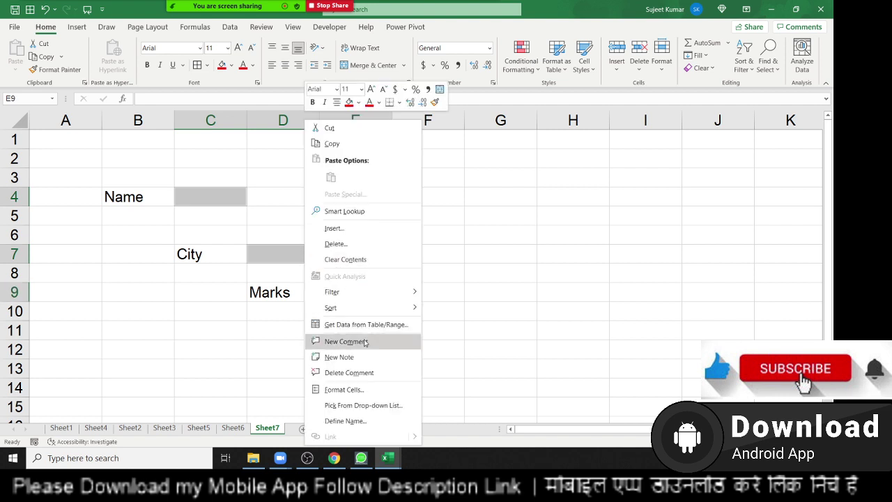
click(344, 390)
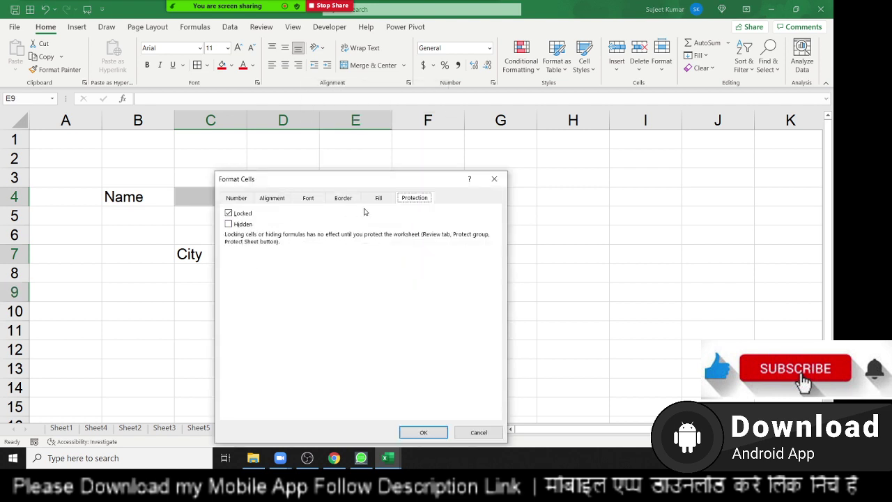
mouse_move(332, 179)
mouse_down()
mouse_move(560, 134)
mouse_move(565, 124)
mouse_up()
click(461, 159)
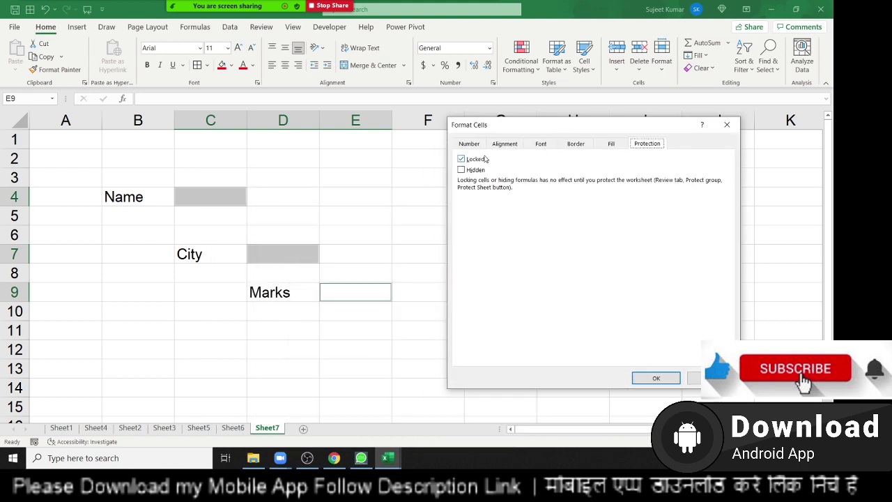
click(658, 377)
click(221, 65)
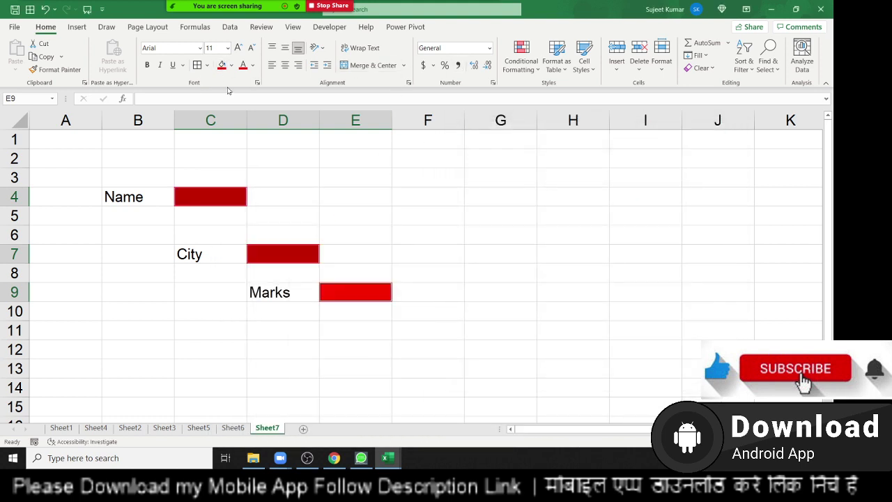
click(207, 248)
Step: Protect Sheet7 with 'Select locked cells' unticked, then select C4
right_click(265, 430)
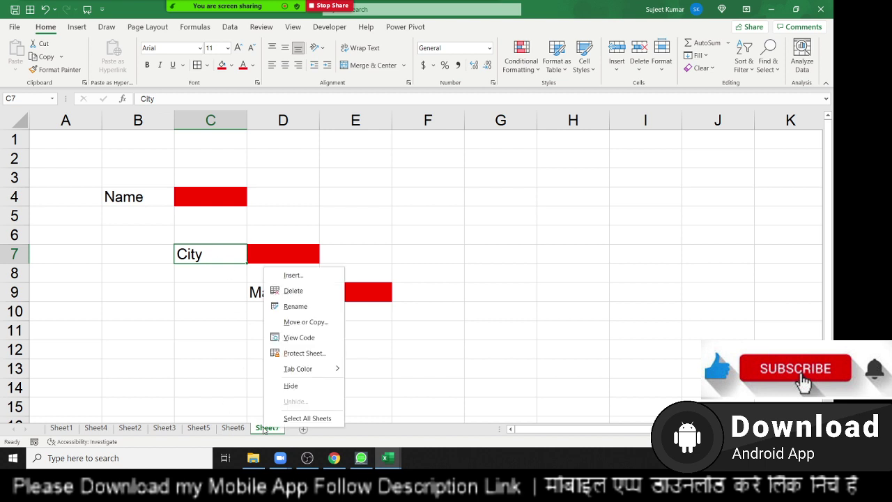
click(297, 353)
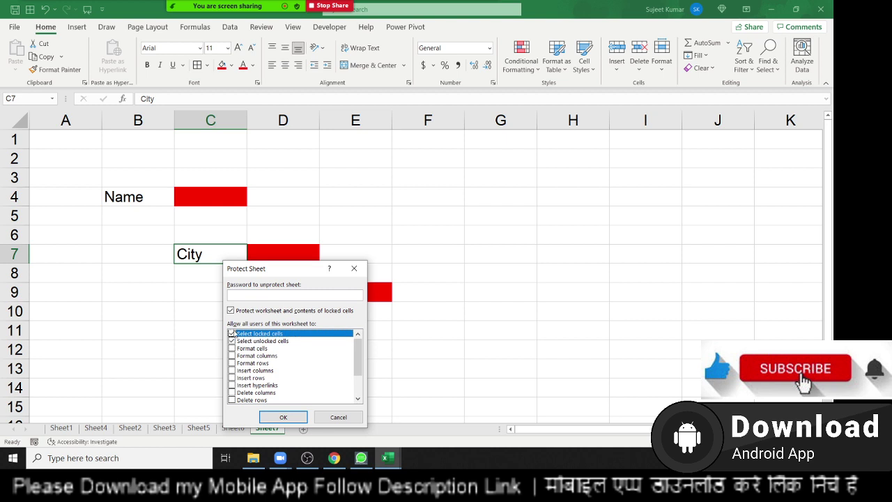
click(233, 333)
click(283, 417)
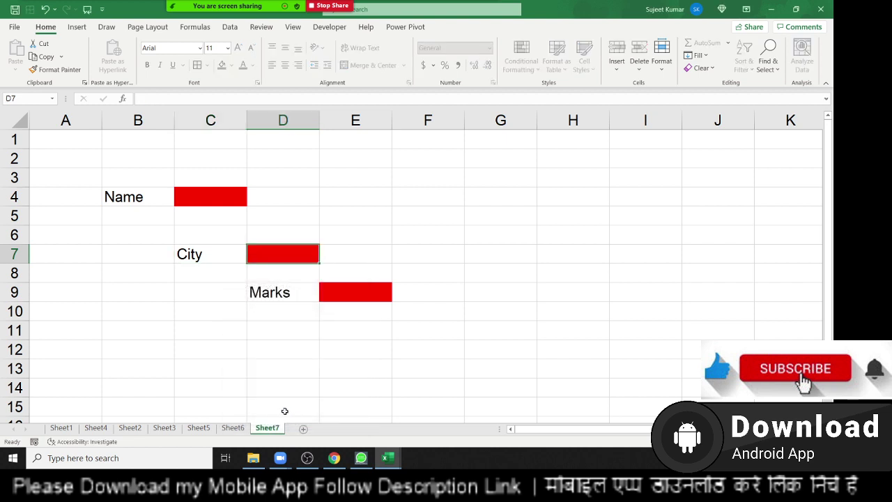
click(214, 200)
Step: Enter a name in C4, Inder in D7 and 858 in E9, then add a new sheet
text(uja)
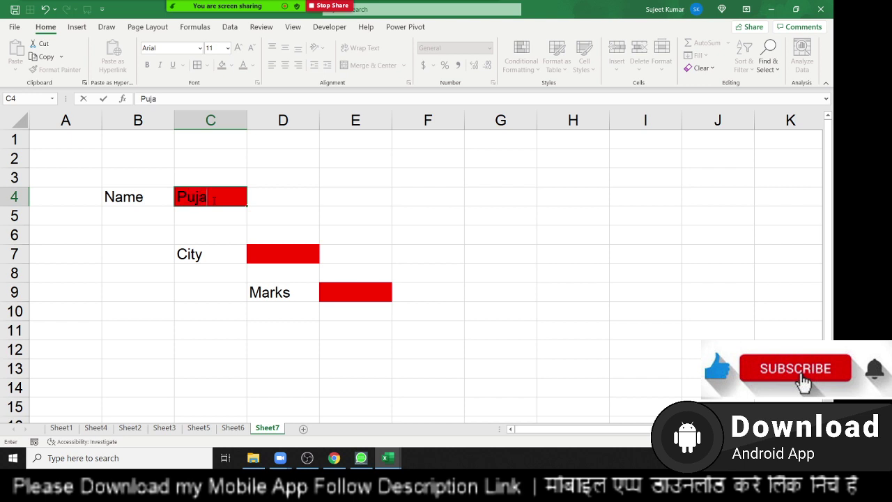
key(Return)
text(I)
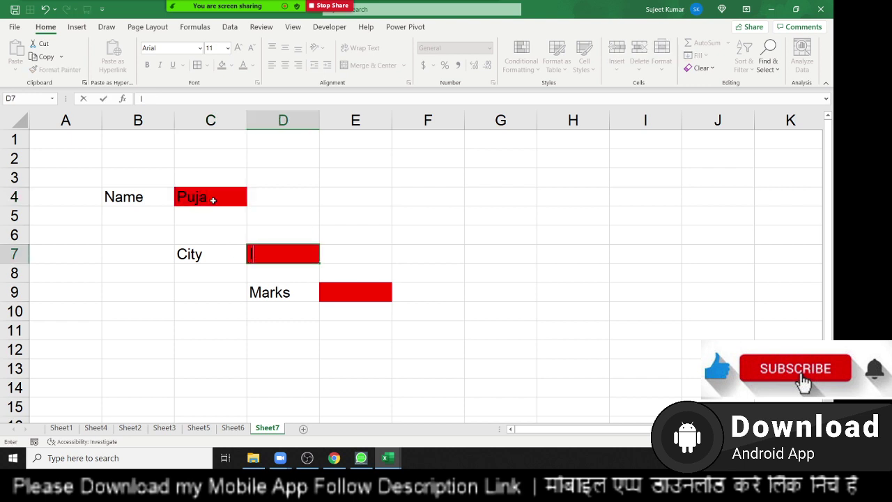
text(nder)
key(Return)
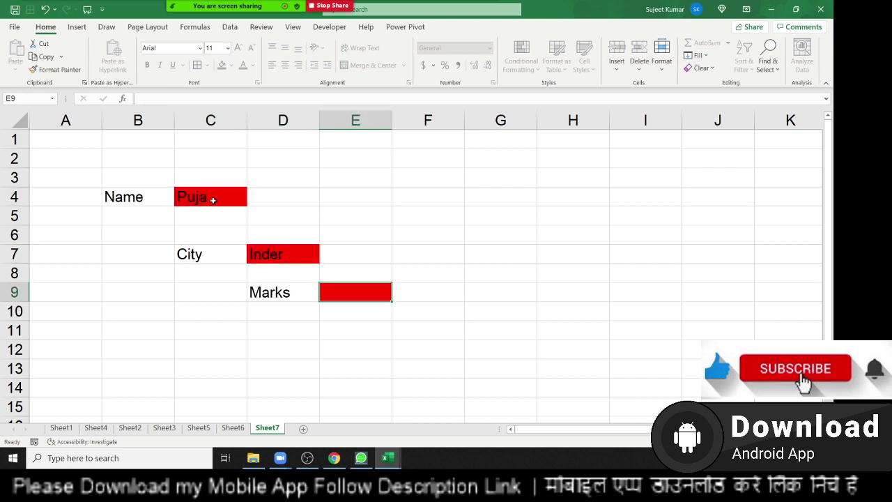
text(858)
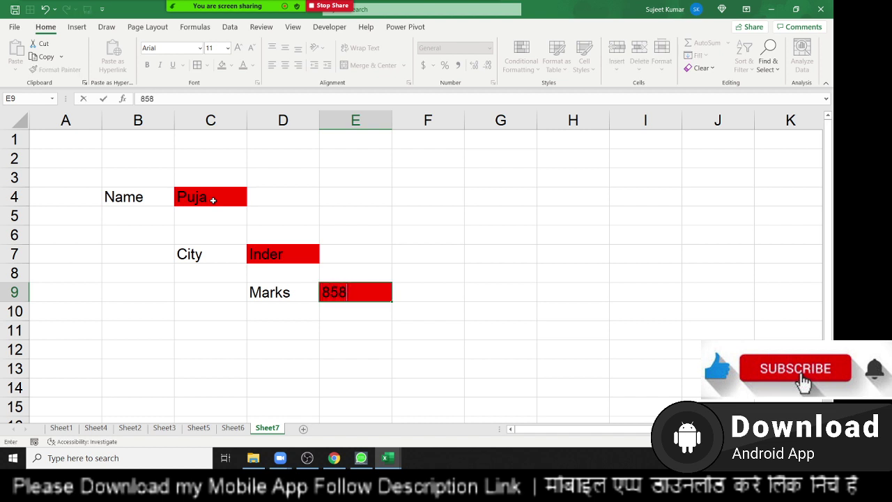
key(Return)
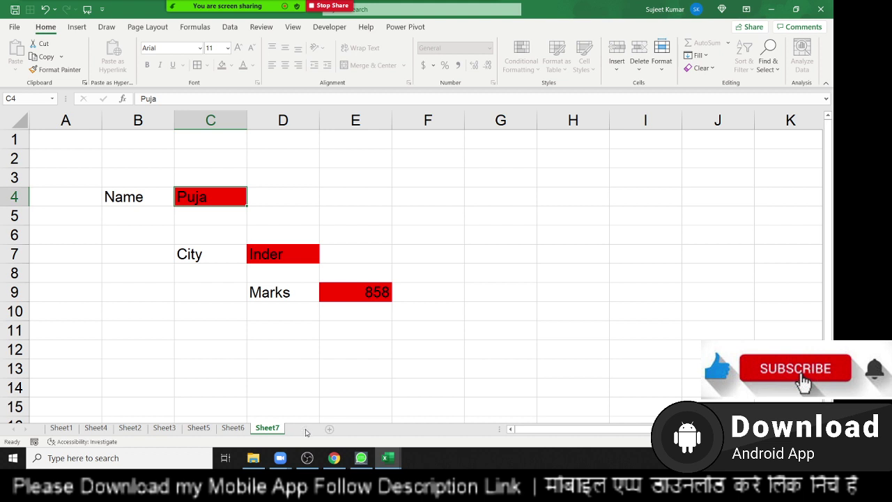
click(330, 429)
Step: Fill B7:E17 light green and I7:K17 yellow
mouse_move(82, 184)
mouse_down()
mouse_move(202, 270)
mouse_move(203, 287)
mouse_up()
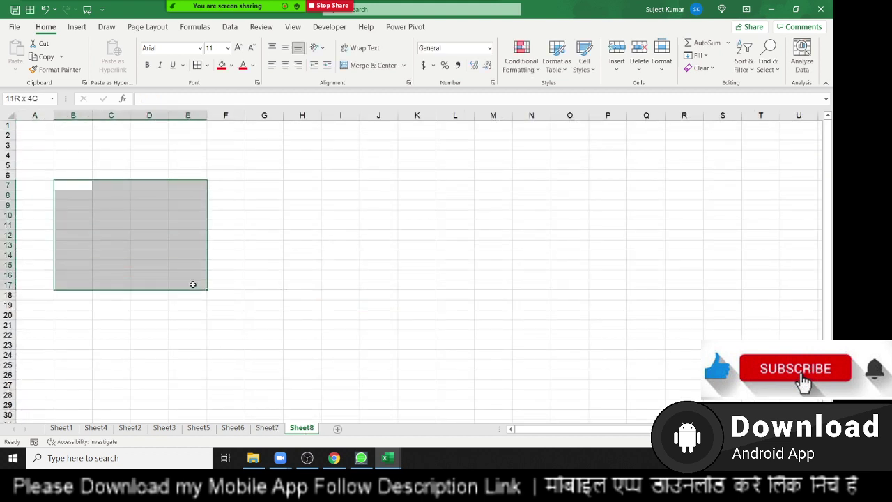
click(232, 68)
click(258, 167)
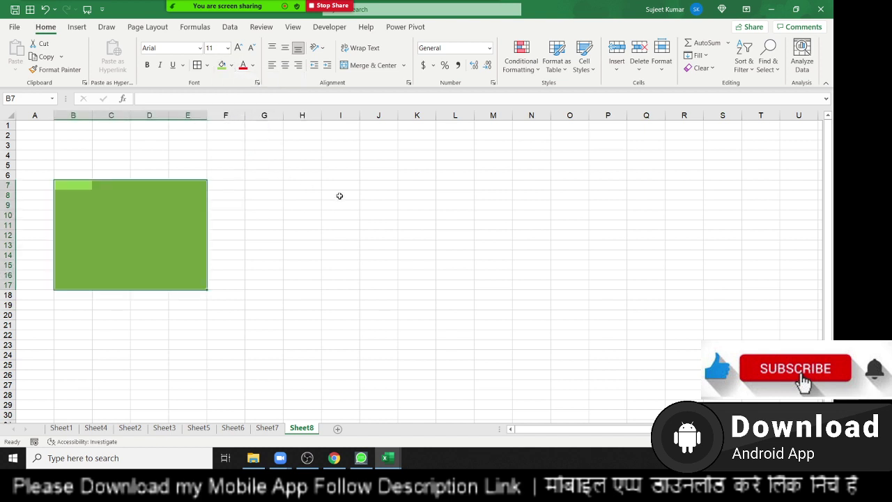
drag(346, 185, 424, 288)
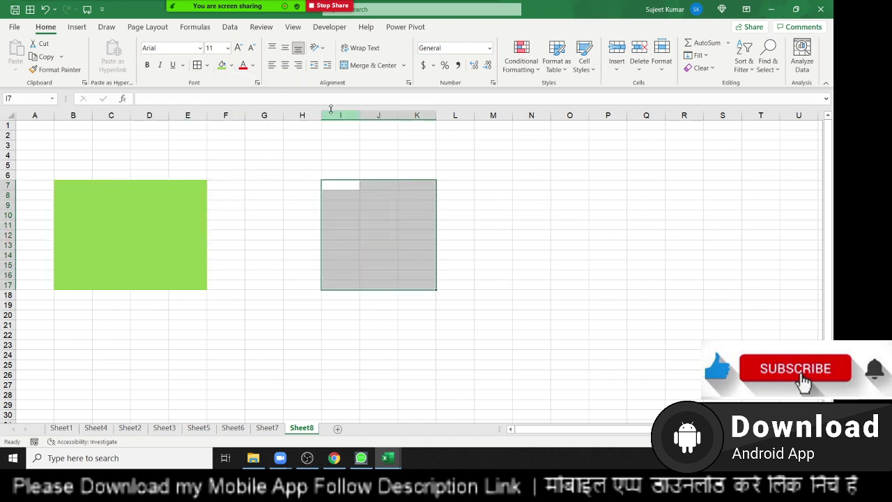
click(232, 68)
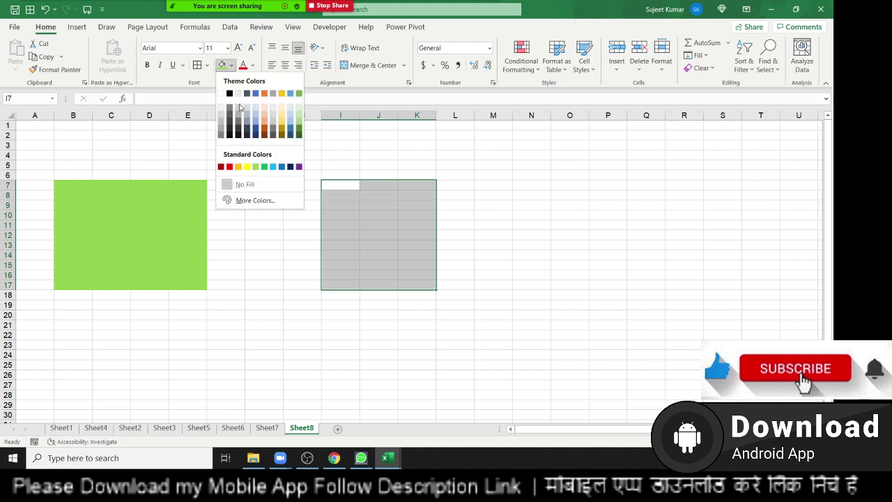
click(248, 167)
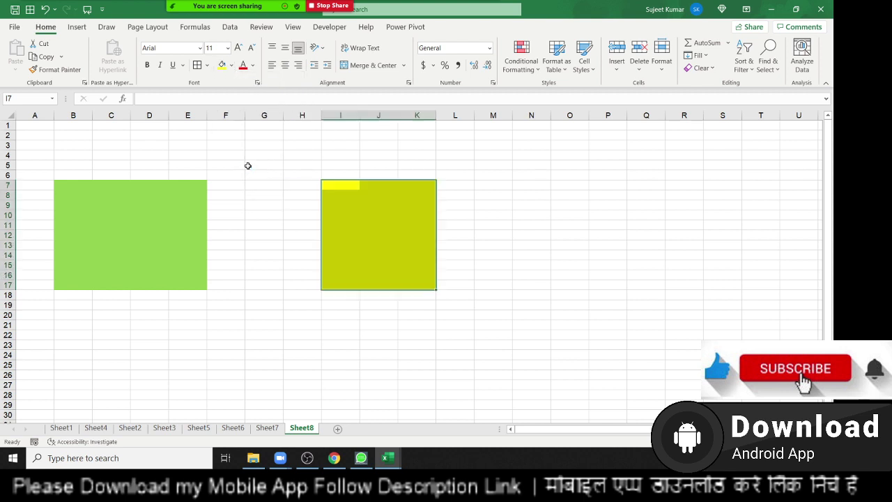
Step: Label the blocks with A in B6 and B in I6
click(77, 176)
text(A)
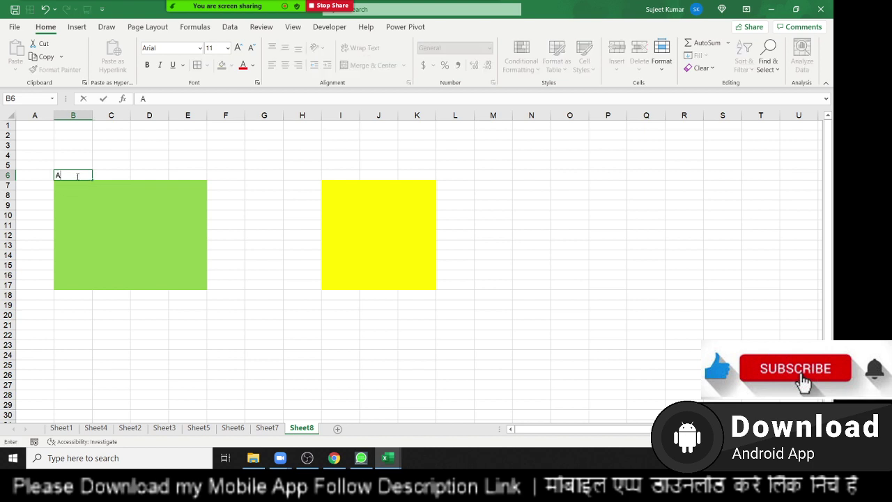
key(Right)
key(Right)
key(Right)
key(Right)
key(Right)
key(Right)
key(Right)
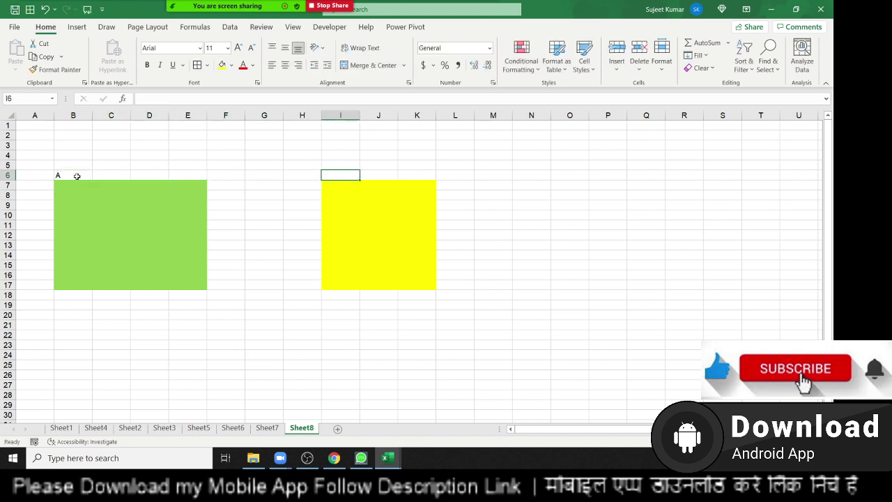
text(B)
key(Return)
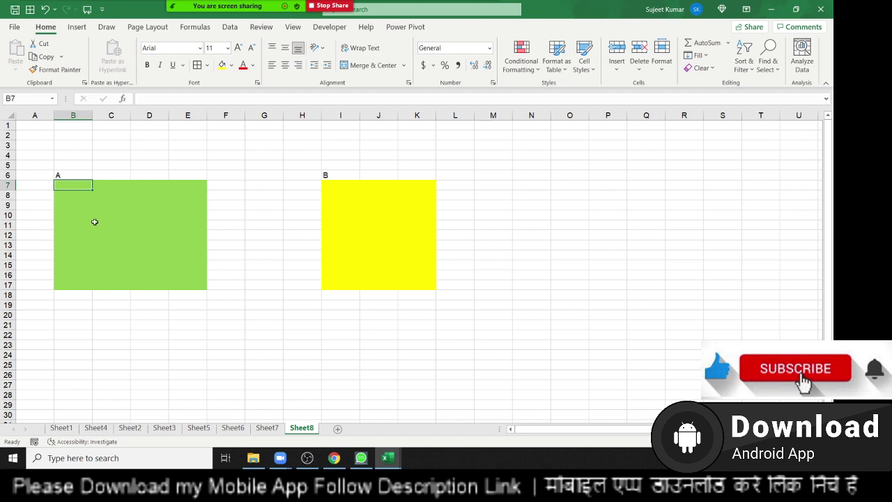
click(262, 27)
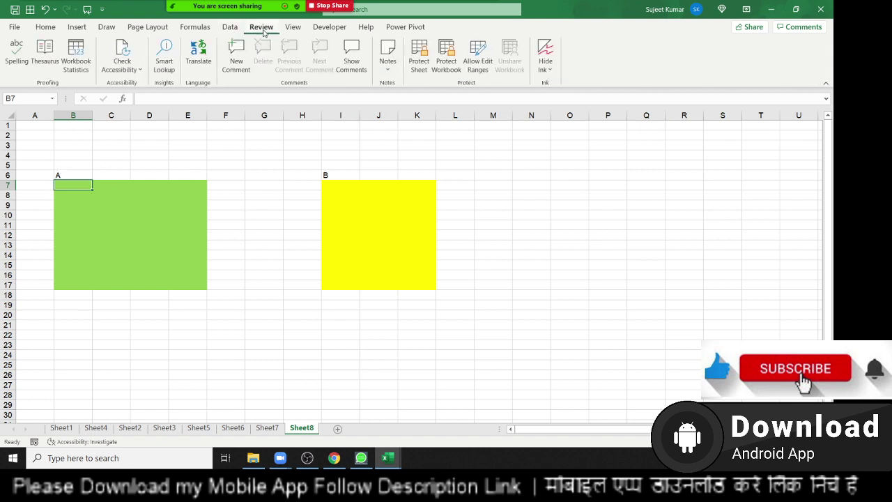
Step: Create editable range A for B7:E17 with a range password
click(478, 57)
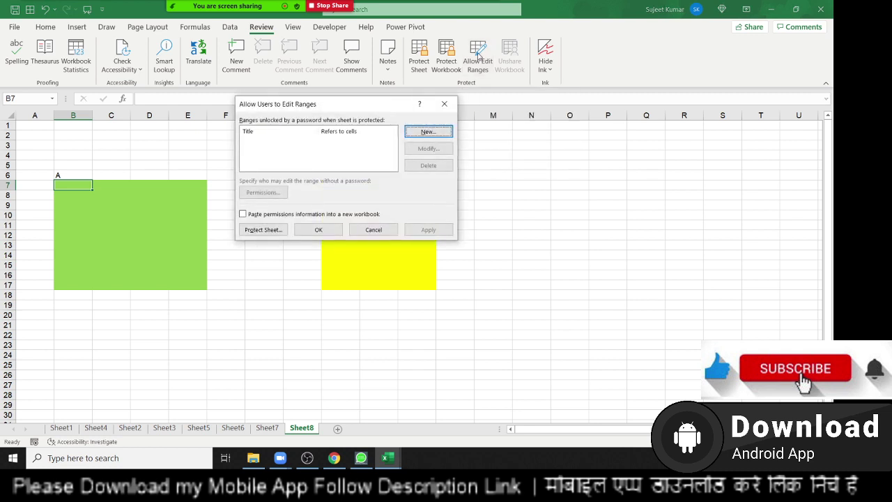
click(428, 132)
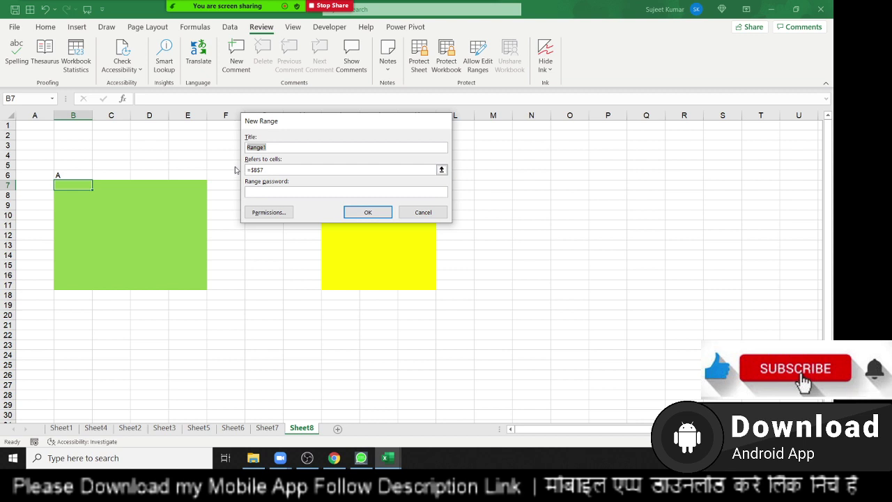
text(A)
click(441, 170)
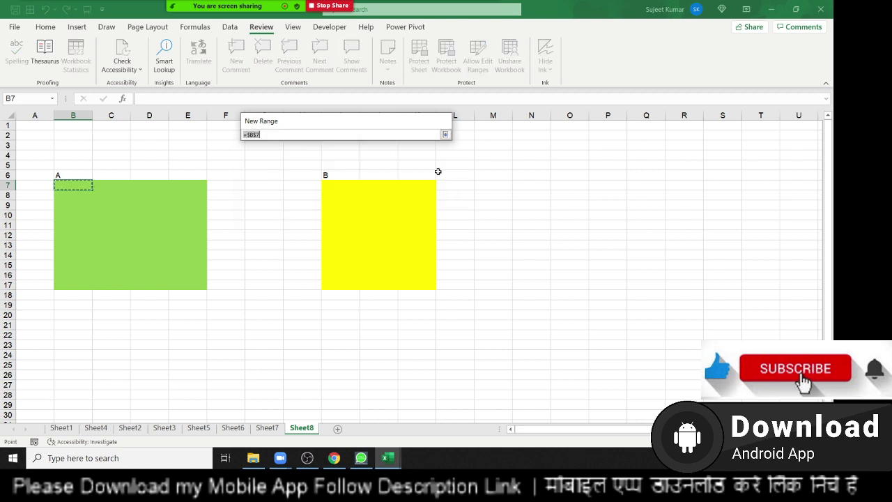
mouse_move(71, 189)
mouse_down()
mouse_move(152, 273)
mouse_move(198, 287)
mouse_up()
click(444, 134)
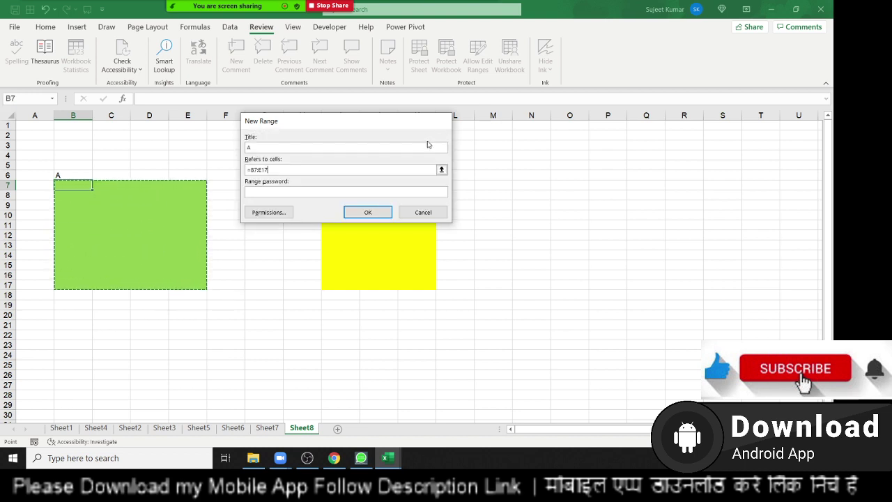
click(305, 191)
click(355, 211)
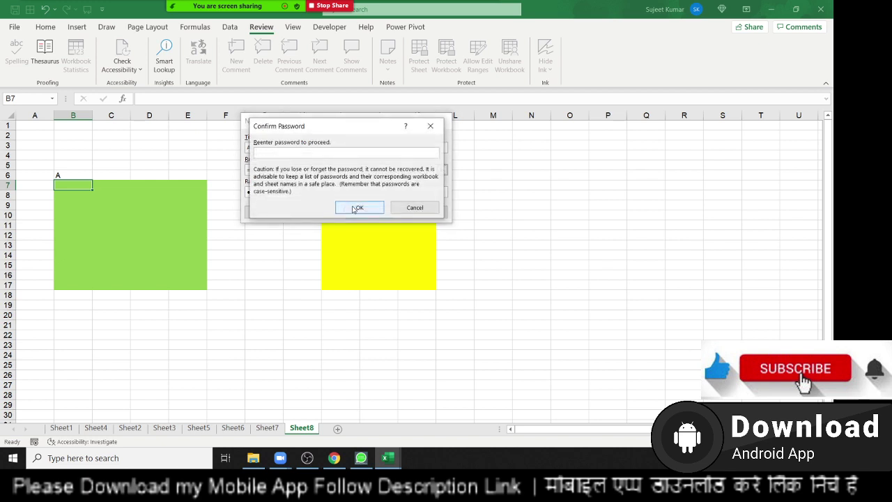
text(1)
click(356, 208)
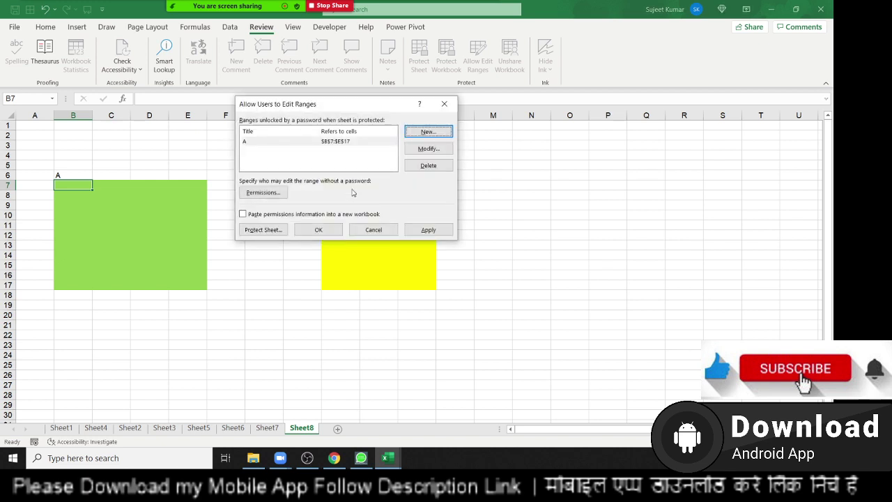
Step: Create password-protected range B for I7:K17 and apply both ranges
click(427, 131)
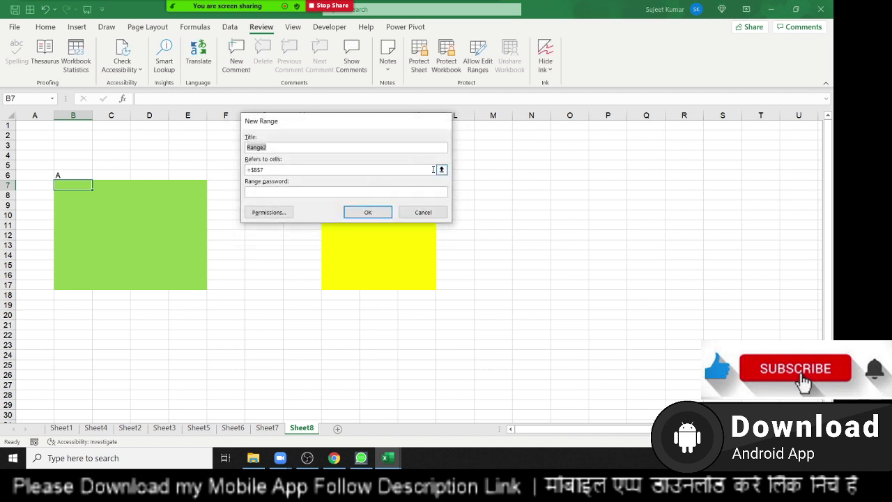
text(B)
key(Tab)
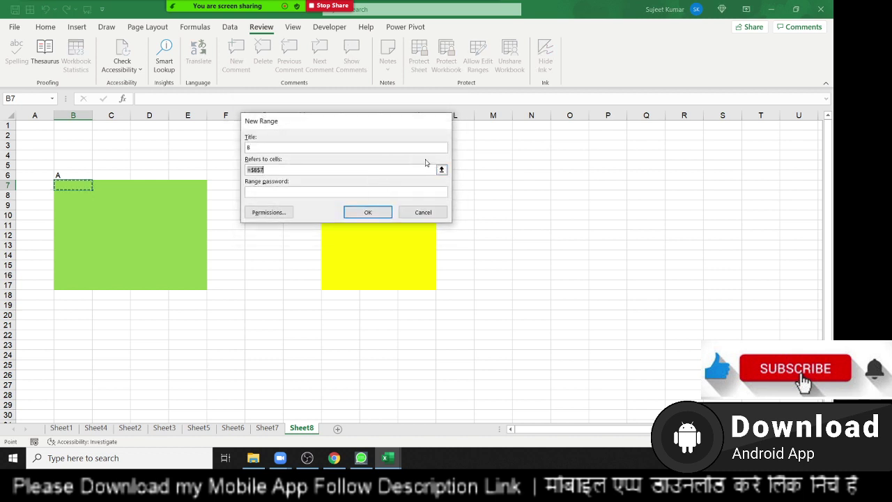
click(441, 169)
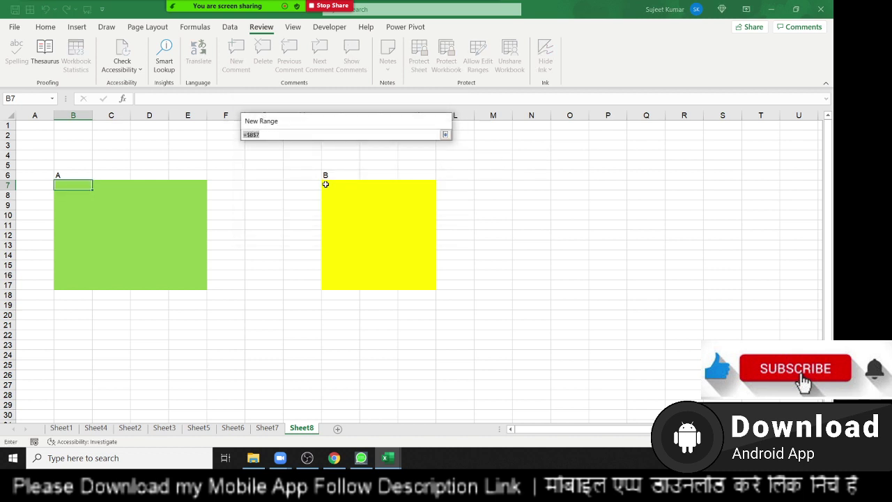
drag(325, 182, 419, 282)
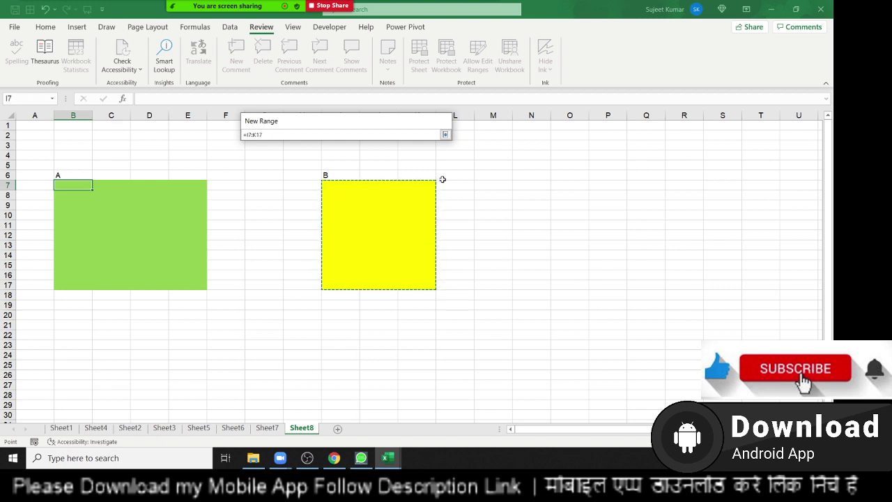
click(445, 135)
click(258, 194)
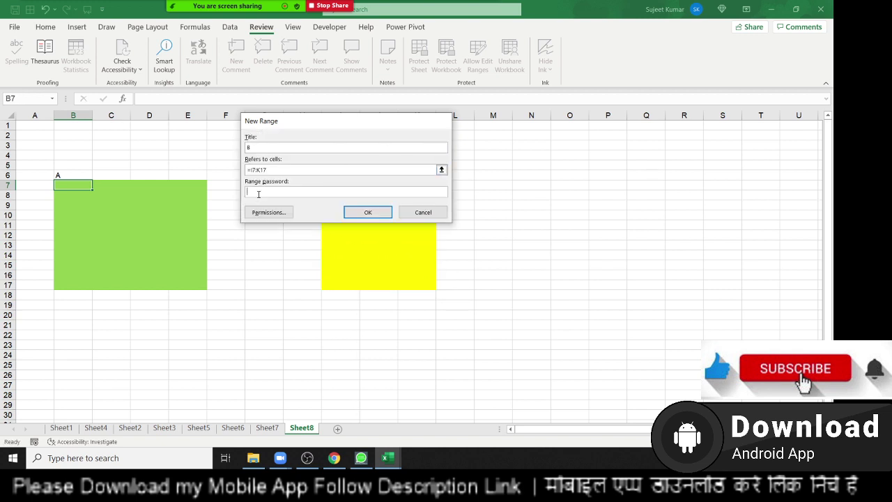
click(368, 213)
text(1)
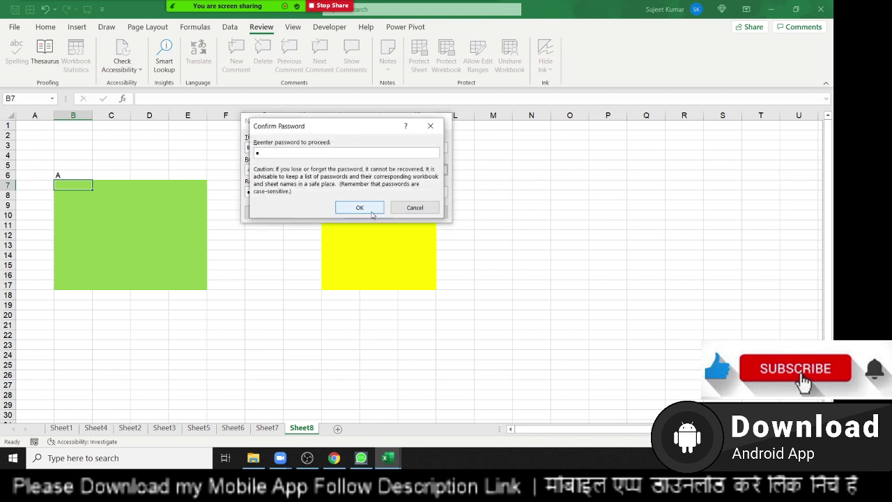
click(372, 215)
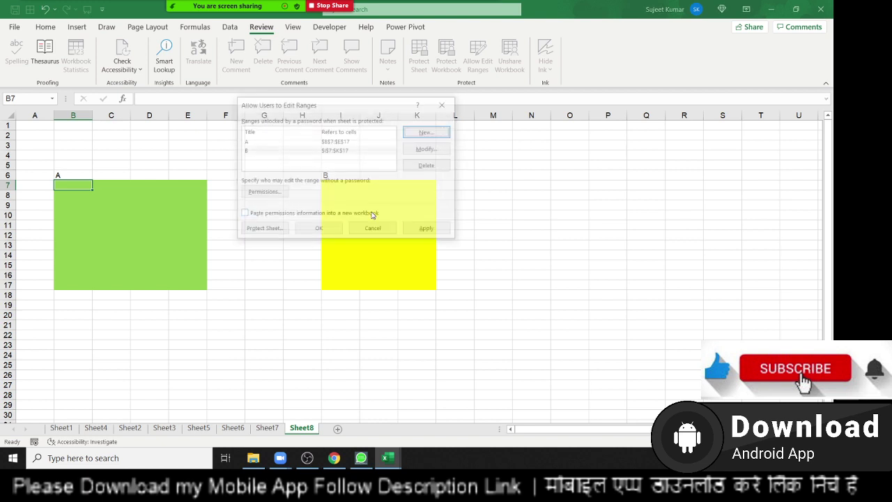
click(431, 234)
click(319, 230)
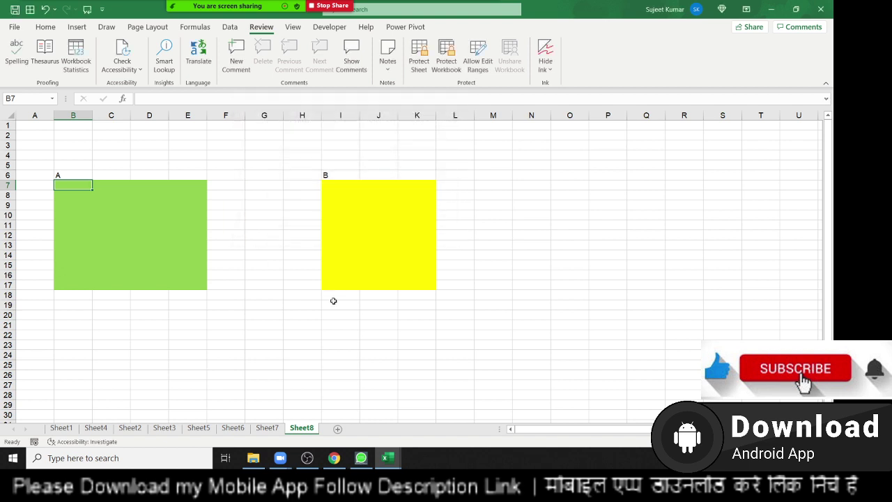
Step: Protect Sheet8 with a sheet password
right_click(313, 429)
click(335, 352)
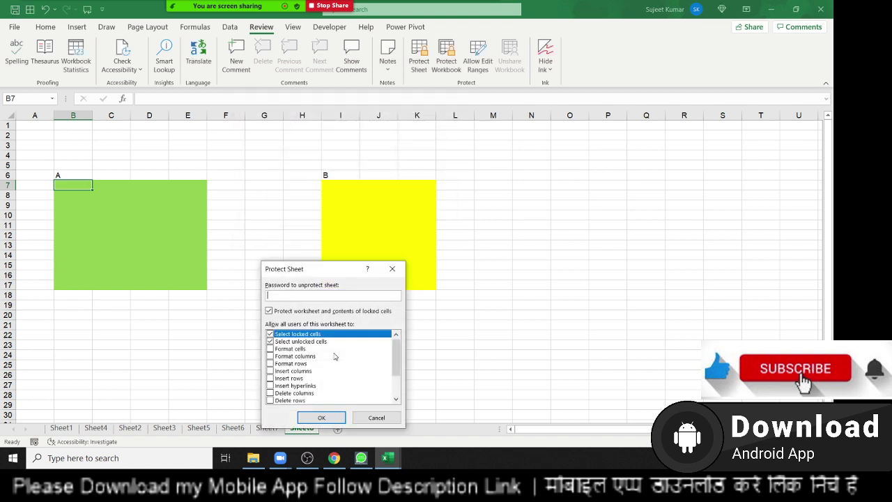
drag(304, 268, 589, 154)
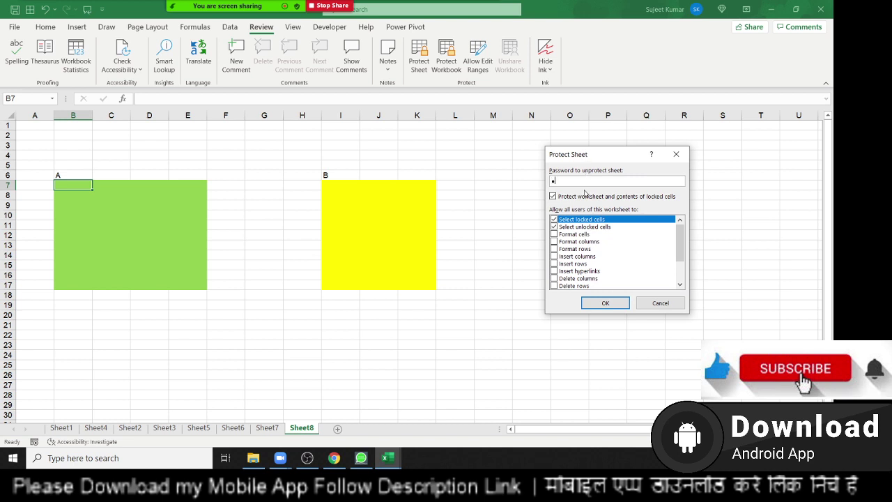
click(606, 303)
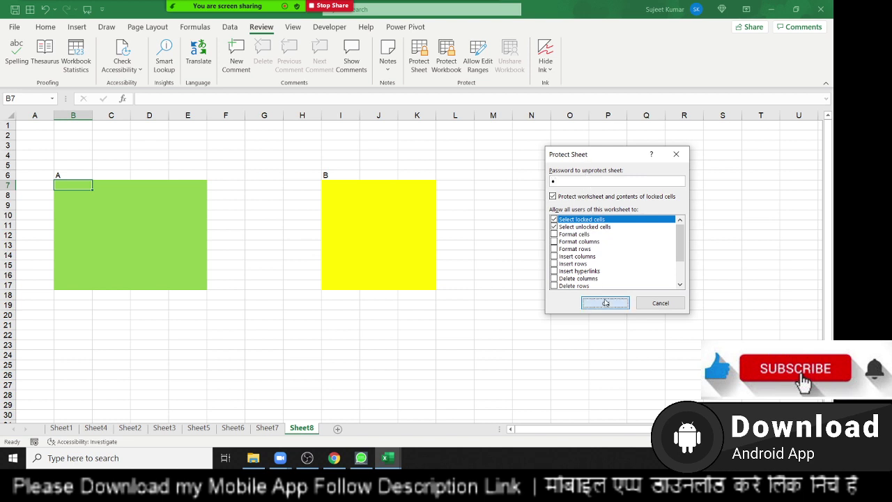
text(1)
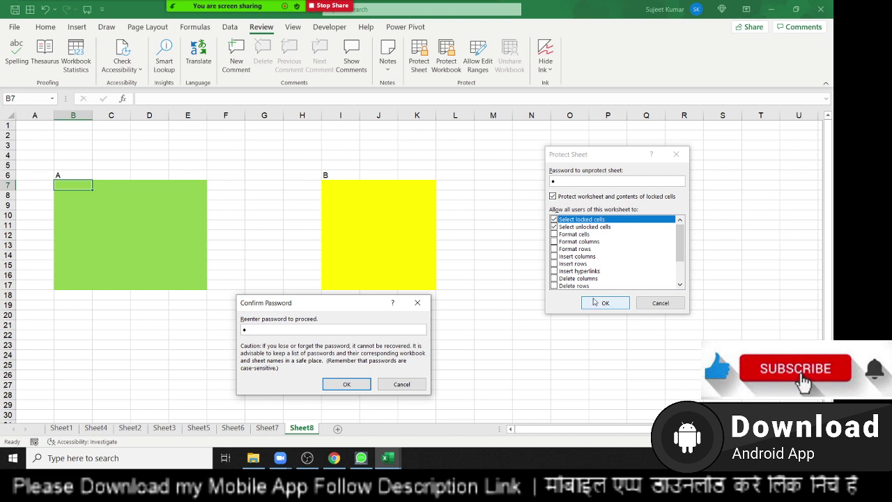
click(348, 384)
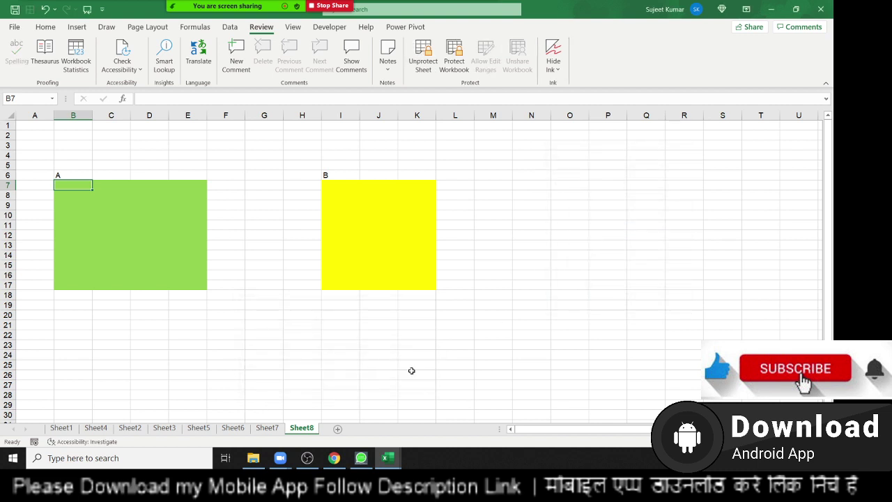
Step: Try editing D13 in green range A to bring up the Unlock Range prompt
click(304, 329)
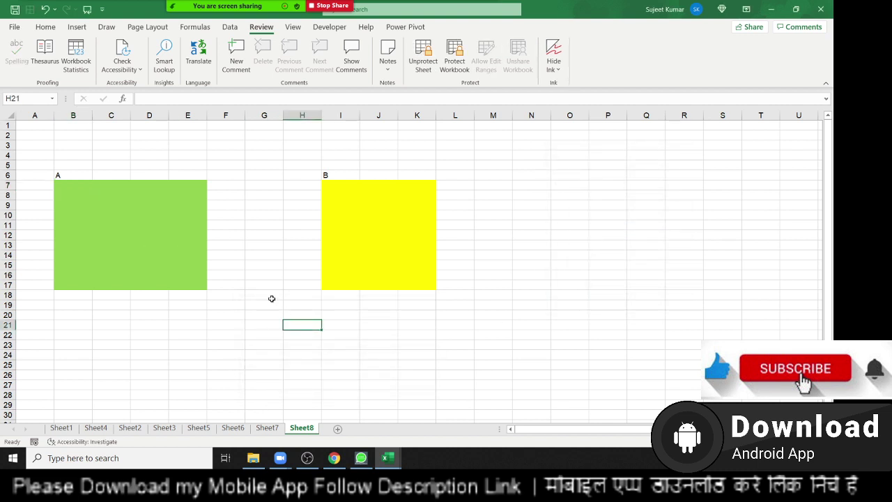
click(161, 249)
double_click(162, 250)
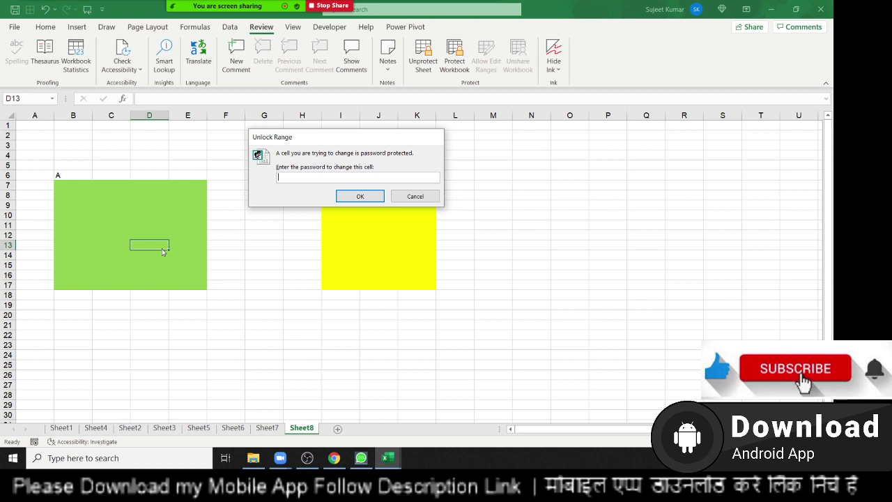
Step: Enter 1556 into D11 inside the unlocked green range A
key(Escape)
click(164, 223)
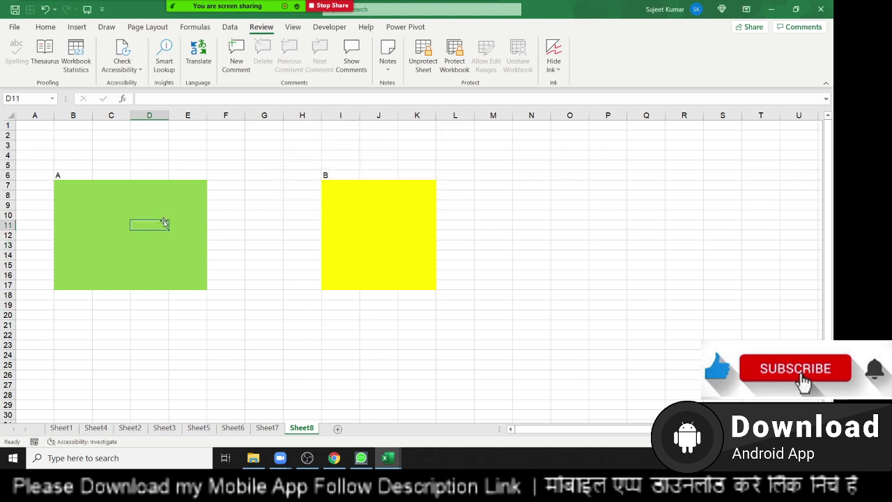
text(1556)
click(104, 137)
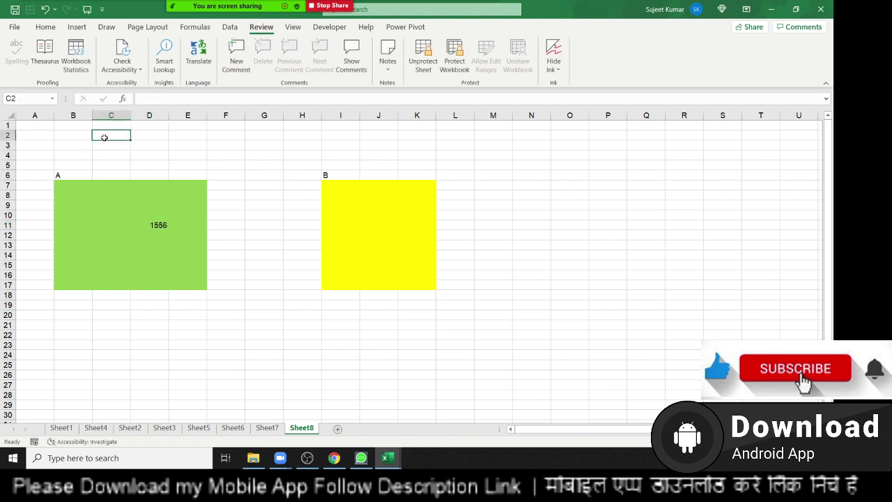
Step: Confirm a locked cell and the yellow B block both refuse editing, cancelling the password prompt
double_click(104, 138)
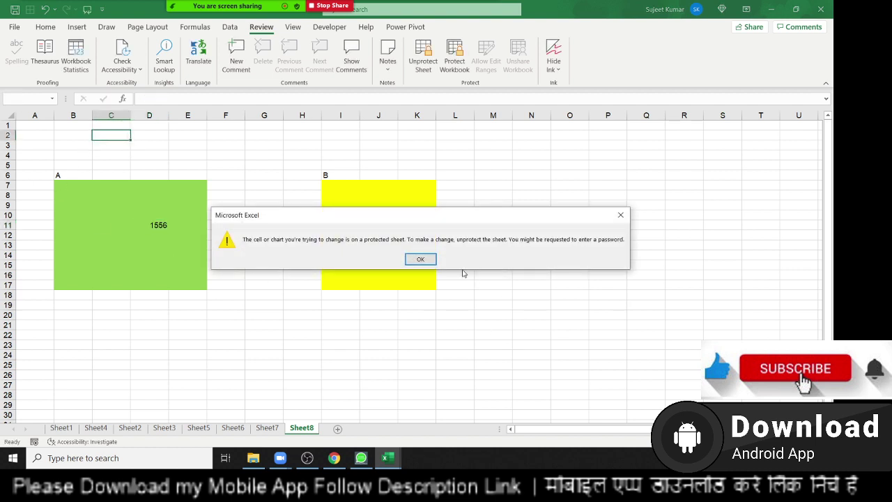
click(420, 259)
double_click(392, 261)
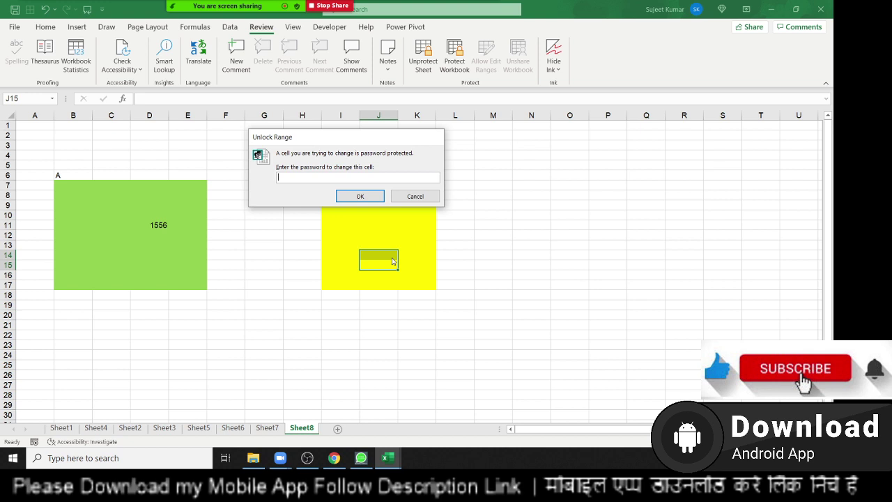
click(413, 197)
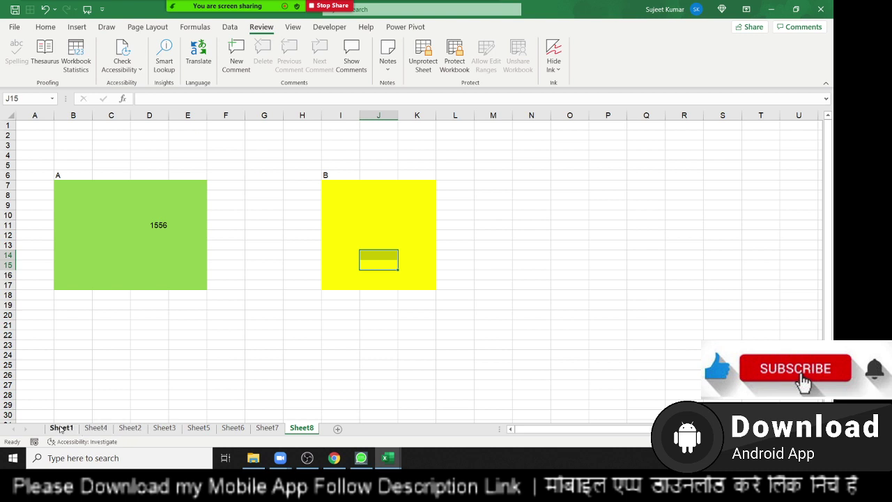
Step: Permanently delete Sheet8 from the workbook
right_click(296, 430)
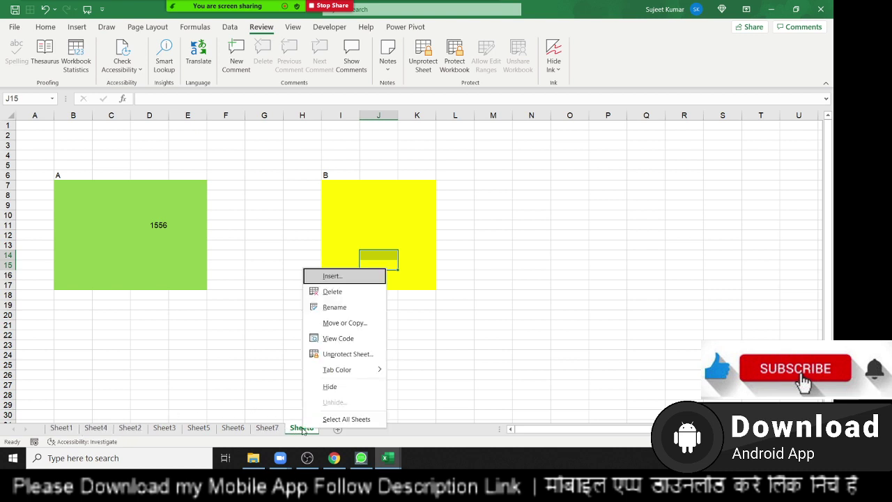
click(296, 430)
right_click(296, 430)
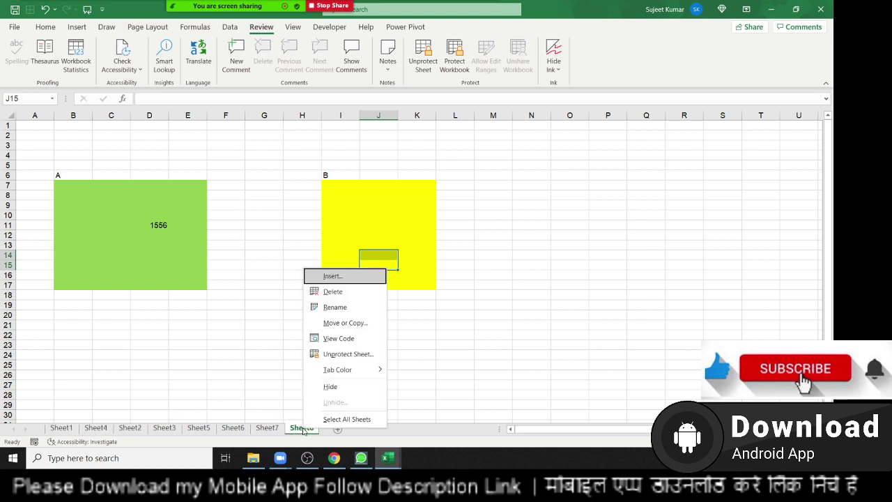
click(333, 291)
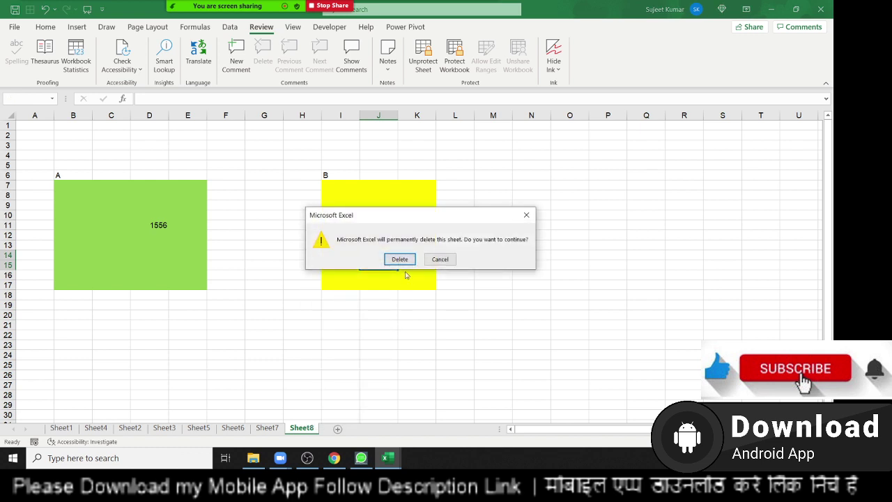
click(399, 258)
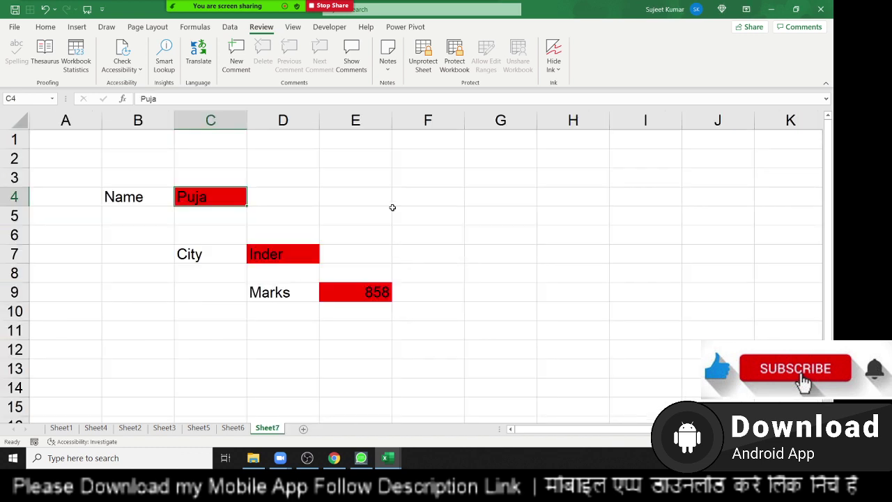
Step: Protect the workbook structure and check that Insert/Delete on Sheet7's tab are greyed out
click(459, 65)
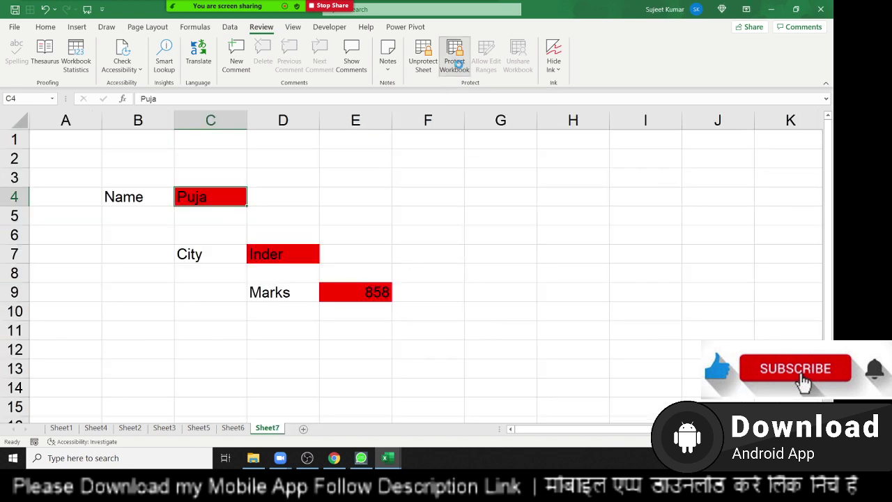
click(349, 207)
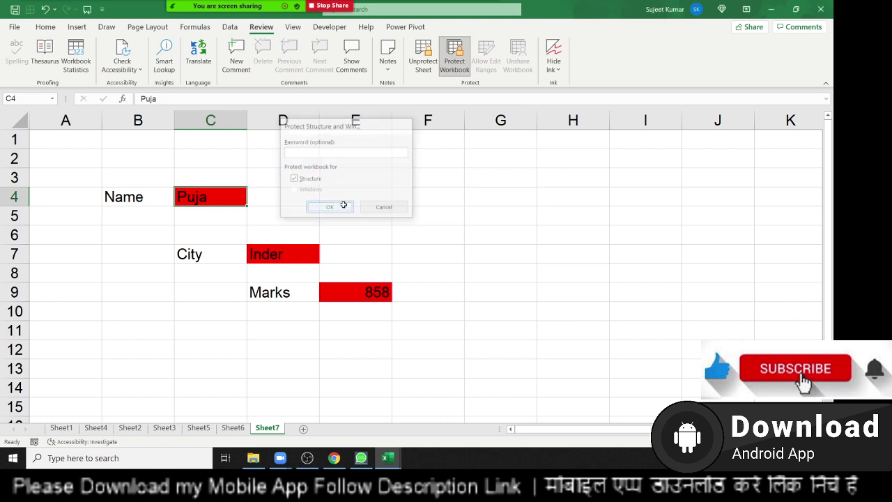
right_click(269, 431)
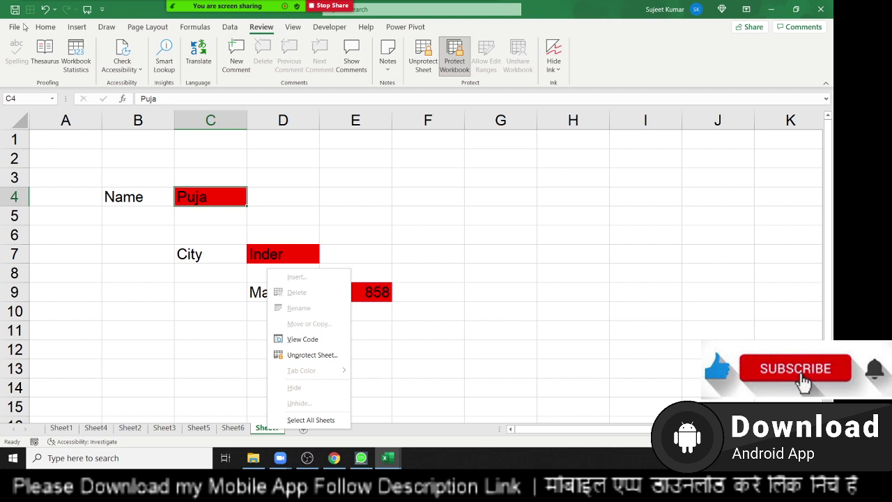
Step: View the General Options password settings in the Save As dialog, then cancel out without setting passwords or saving
click(31, 76)
click(14, 26)
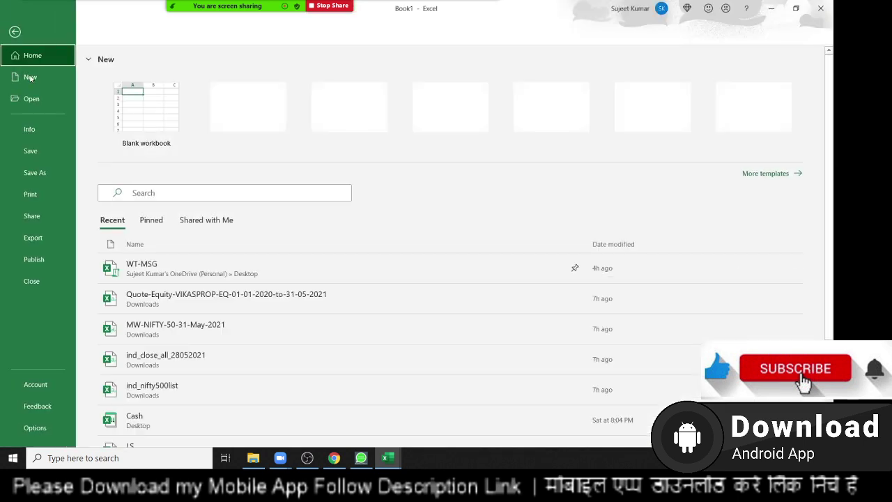
click(33, 152)
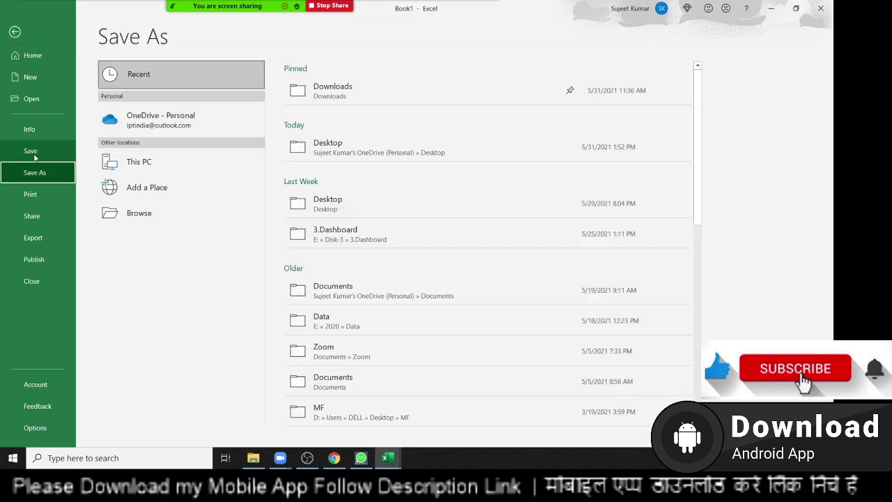
click(139, 222)
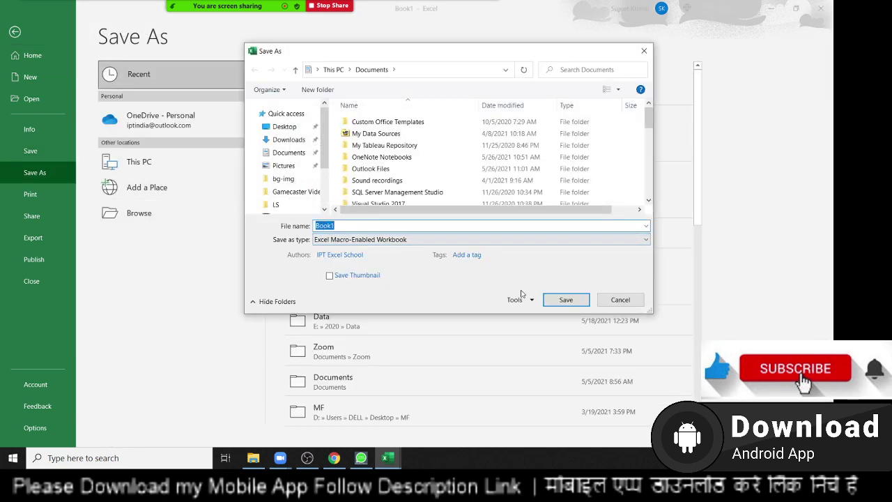
click(530, 301)
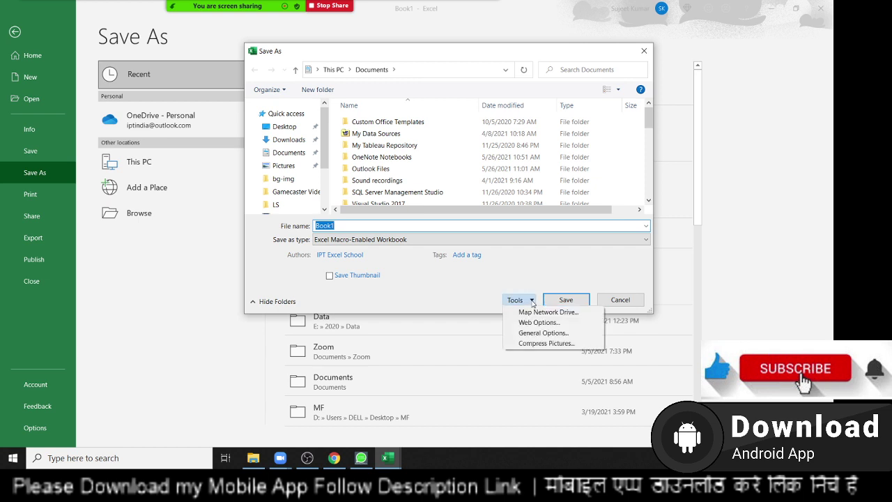
click(541, 334)
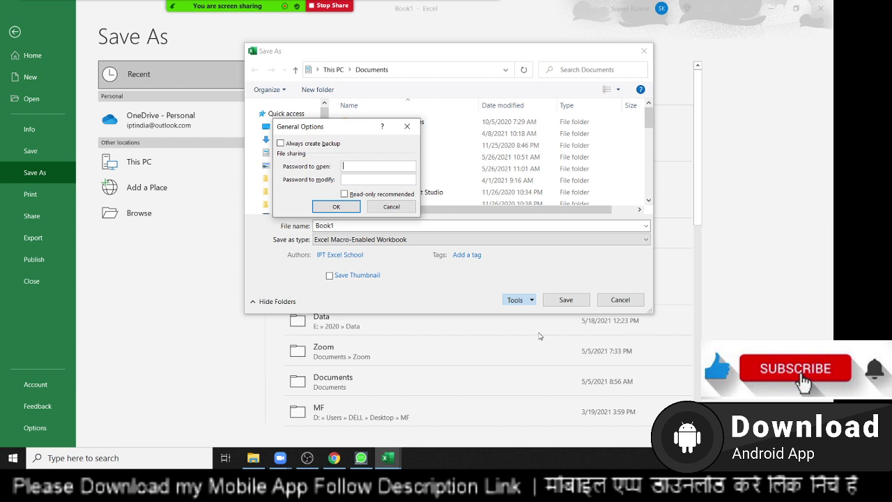
key(Escape)
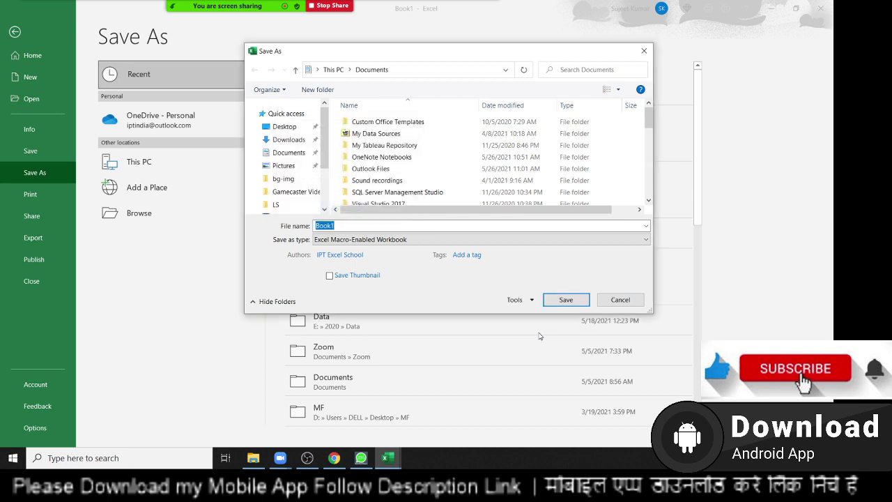
key(Escape)
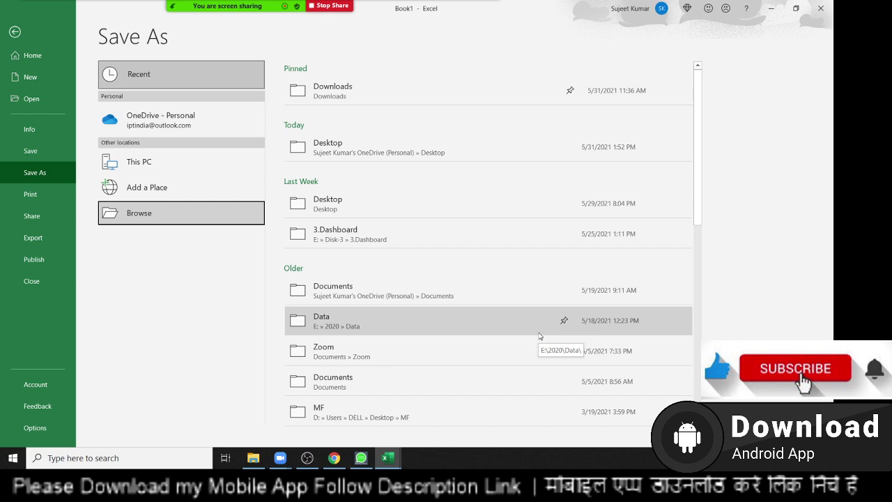
Step: From the Info page's Protect Workbook menu, choose Encrypt with Password to bring up the Encrypt Document prompt
click(59, 132)
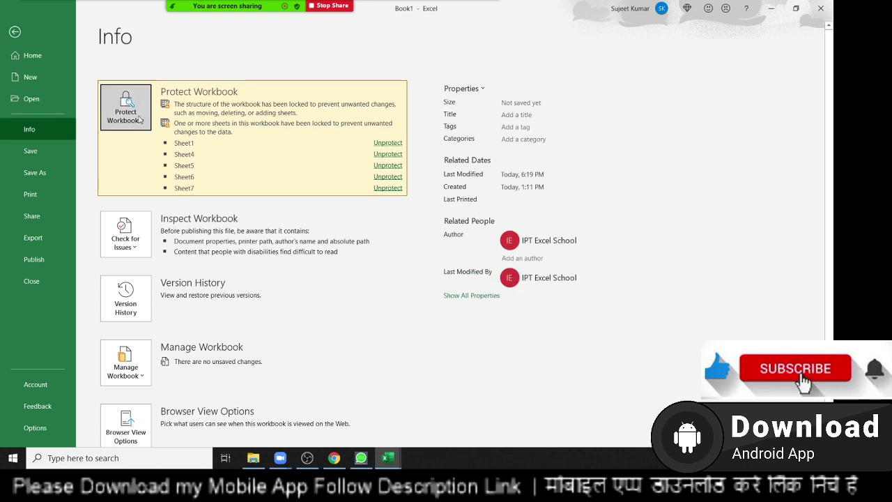
click(139, 120)
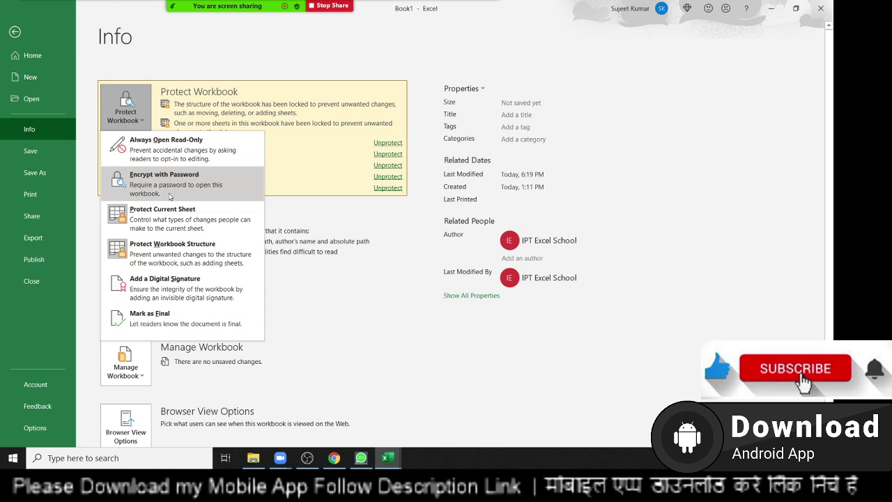
click(169, 198)
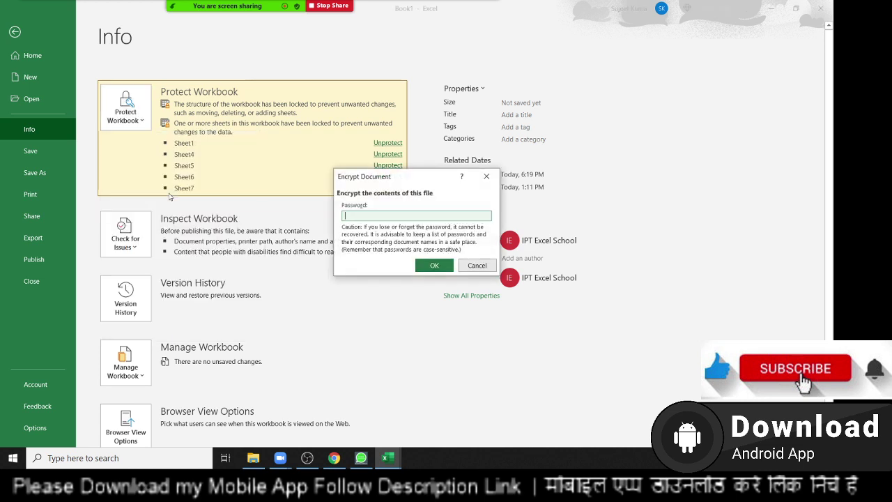